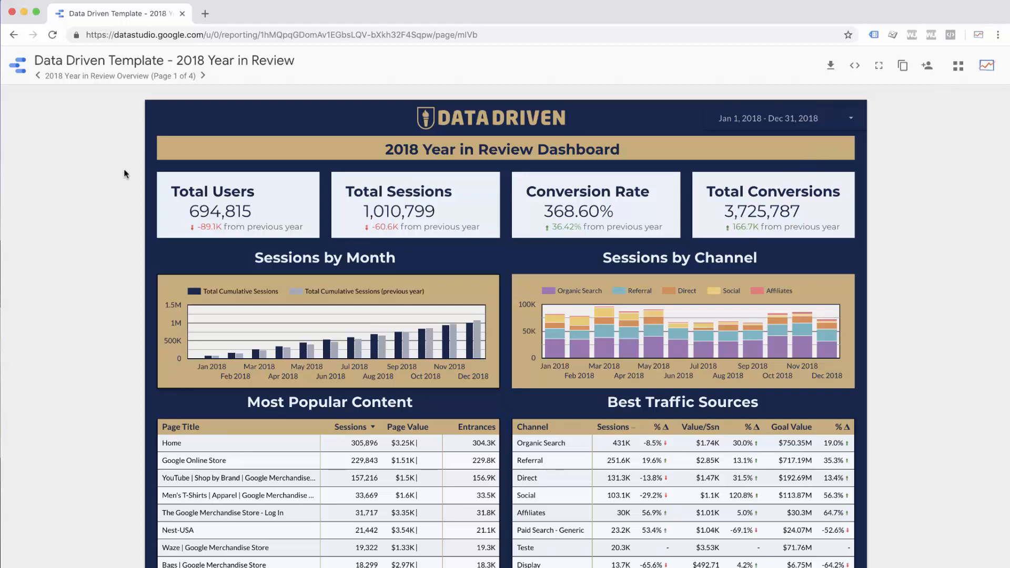
Page through the 2018 Year in Review template report up to the Conversion Breakdown page
left_click(204, 76)
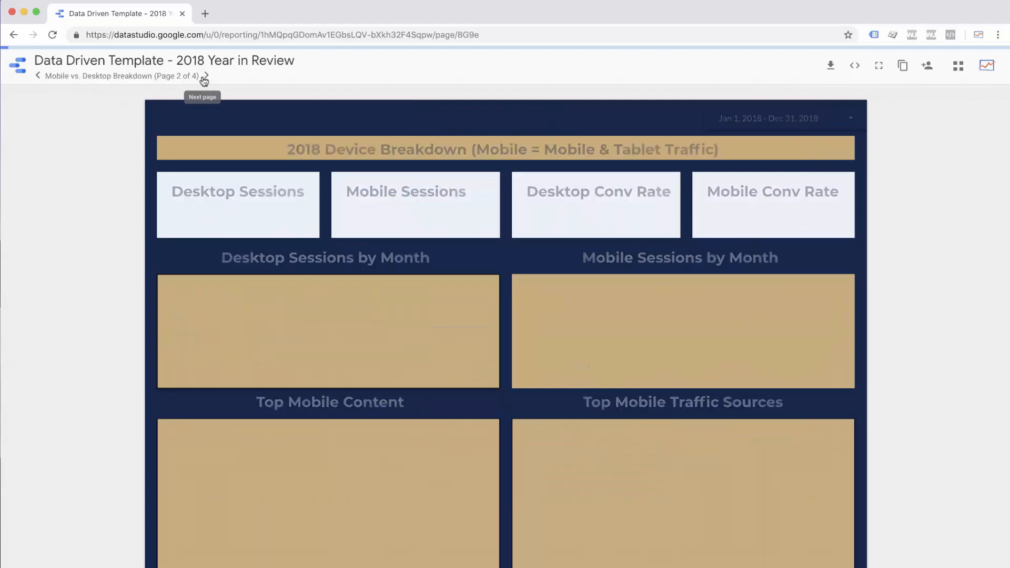
left_click(205, 76)
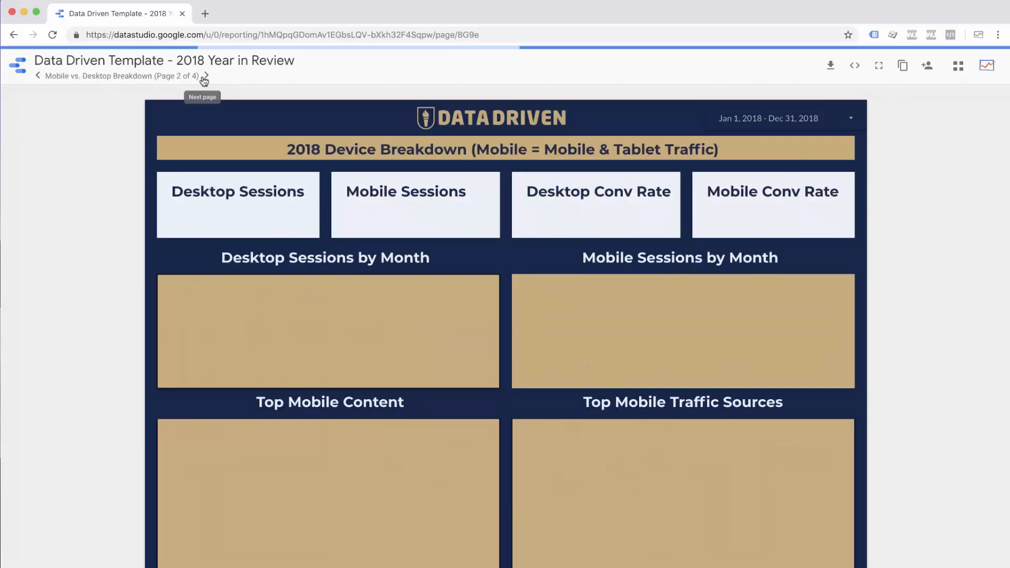
left_click(178, 77)
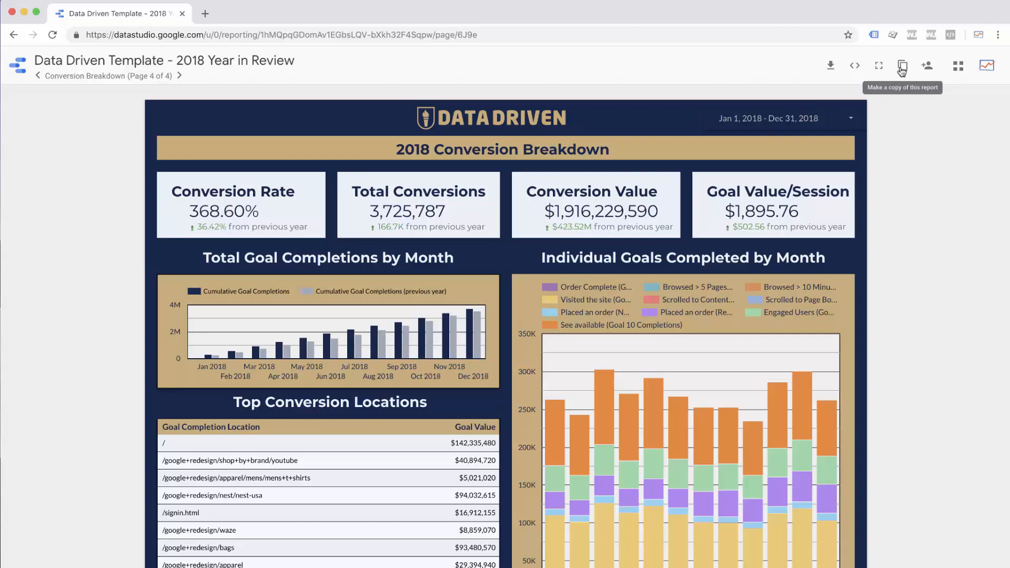
Start a copy of the report and replace the sample Google Analytics data source with "1) Master Reporting View"
left_click(902, 67)
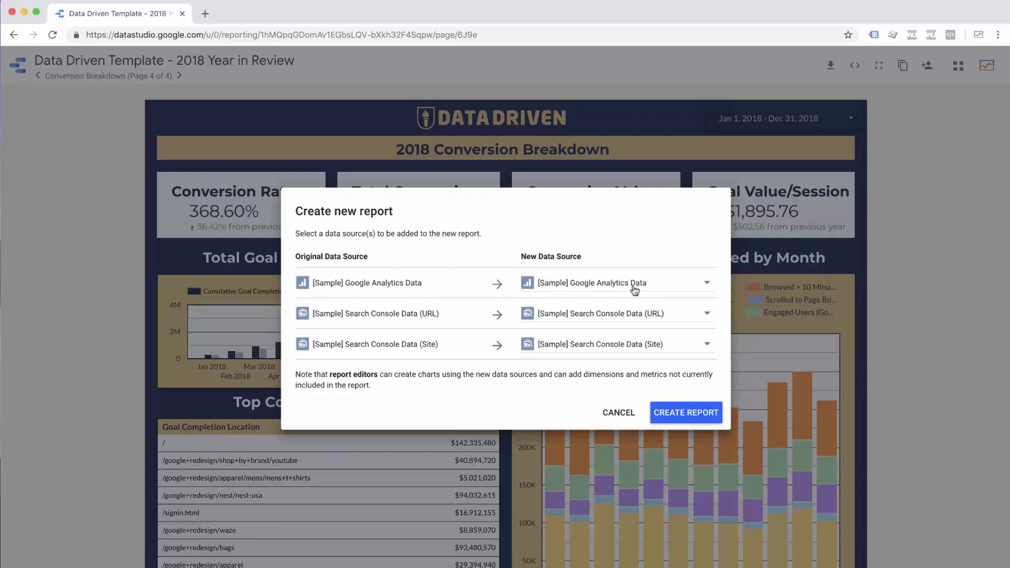
left_click(570, 284)
scroll(571, 286, "up", 5)
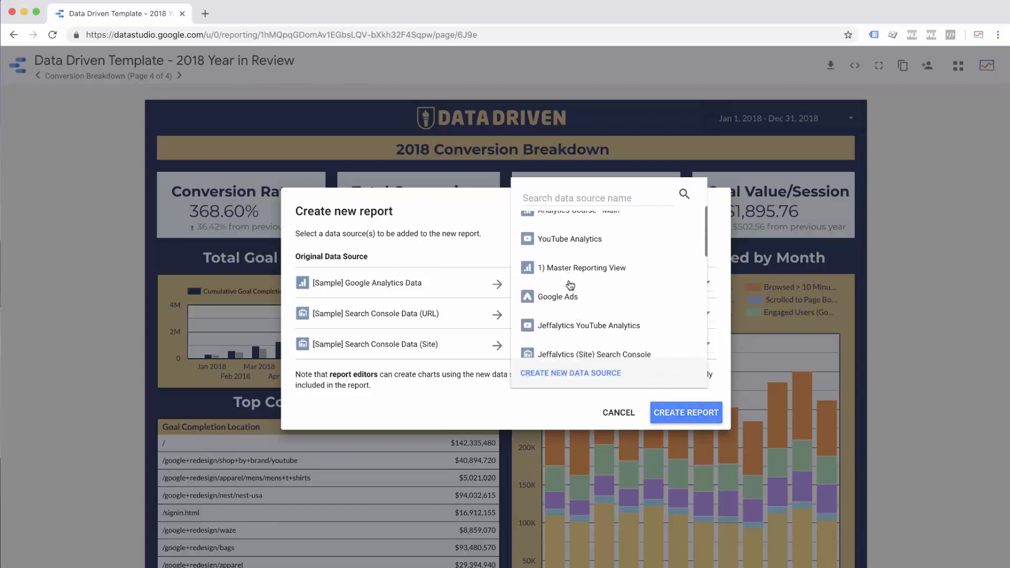
scroll(568, 285, "down", 1)
left_click(573, 229)
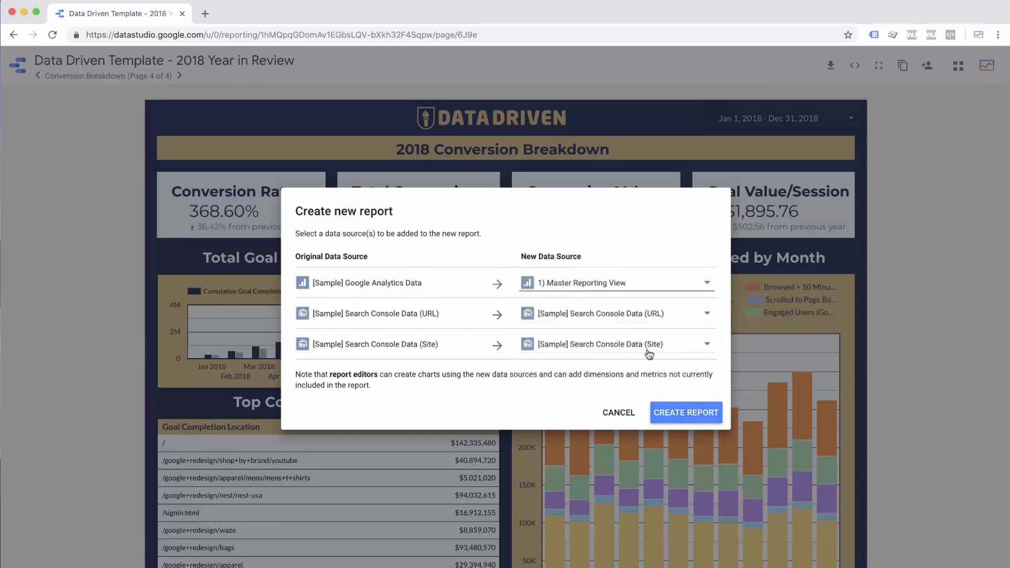
left_click(616, 314)
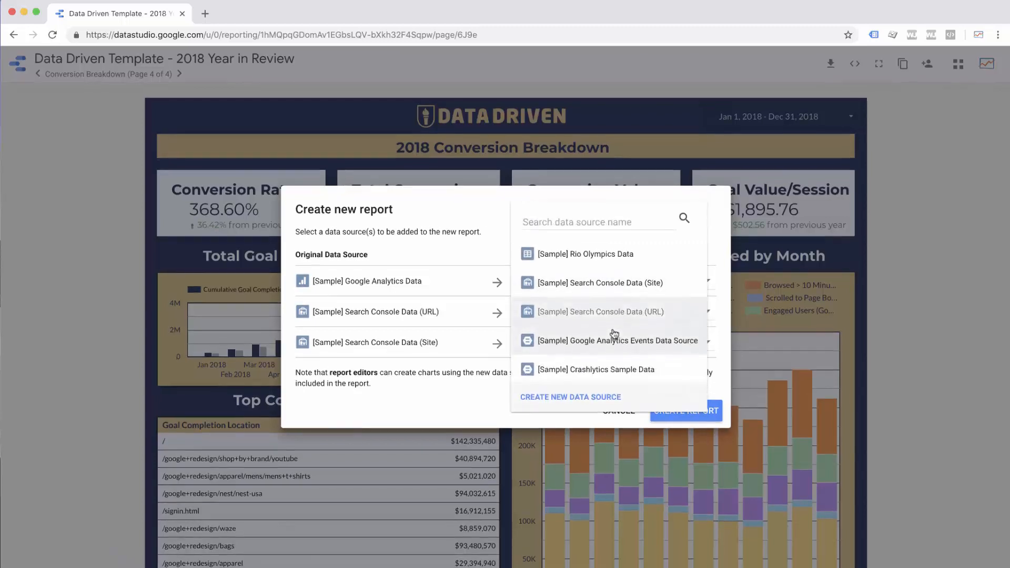
scroll(591, 305, "up", 3)
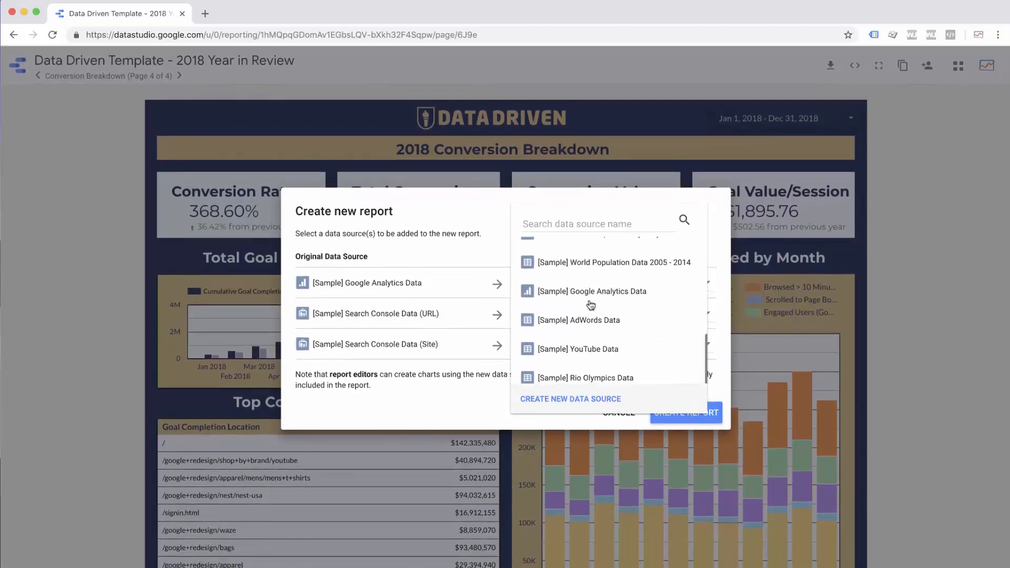
scroll(591, 305, "up", 5)
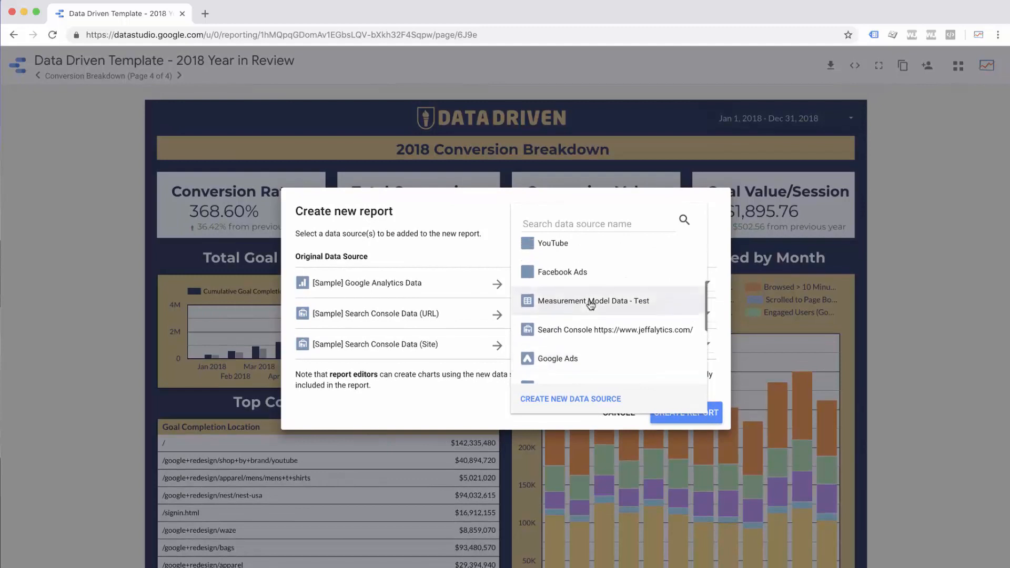
scroll(591, 305, "up", 3)
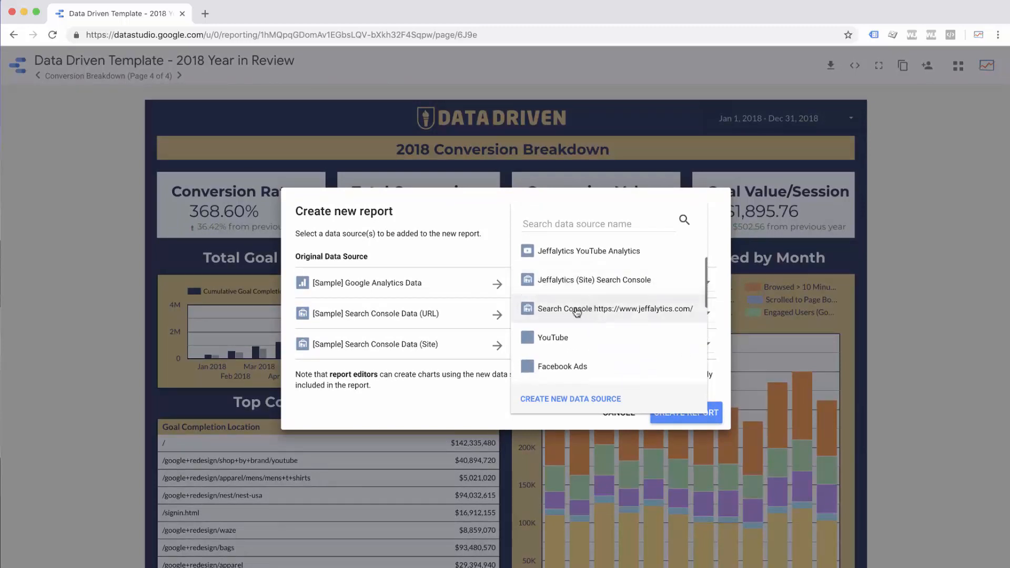
left_click(575, 308)
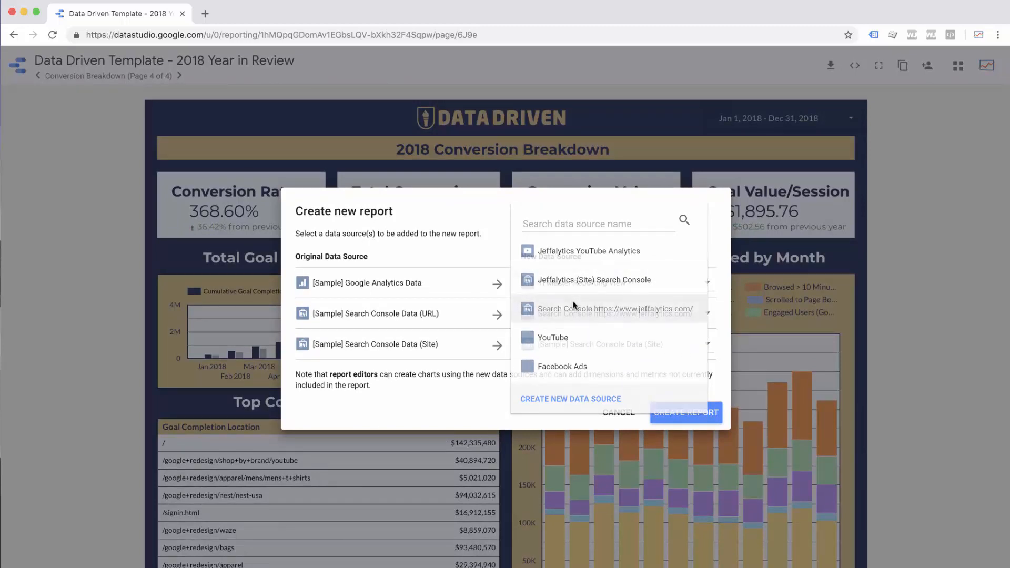
Replace the sample Search Console (Site) data source with "Jeffalytics (Site) Search Console" and create the report copy
left_click(653, 345)
scroll(610, 359, "up", 1)
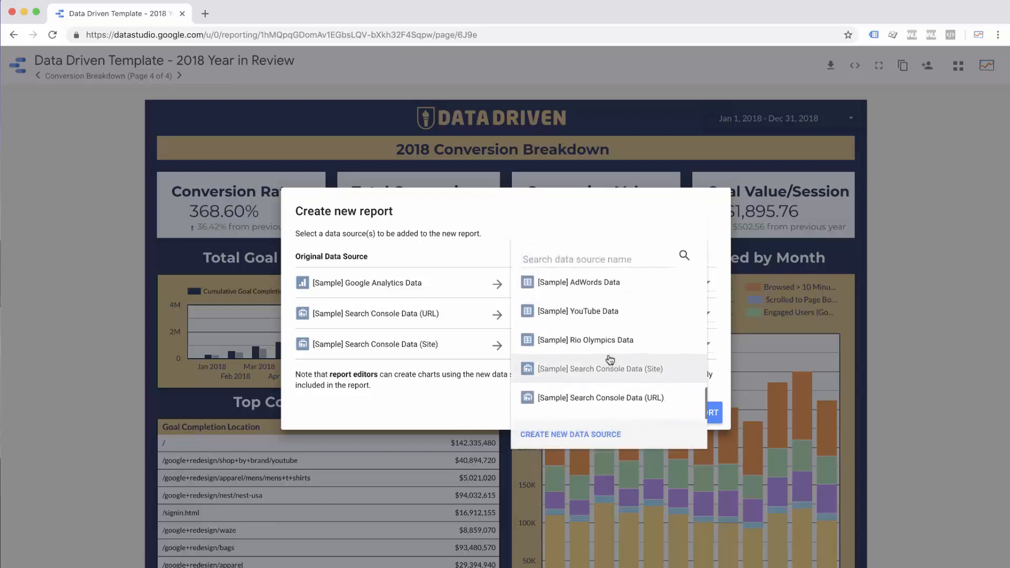
scroll(604, 334, "up", 5)
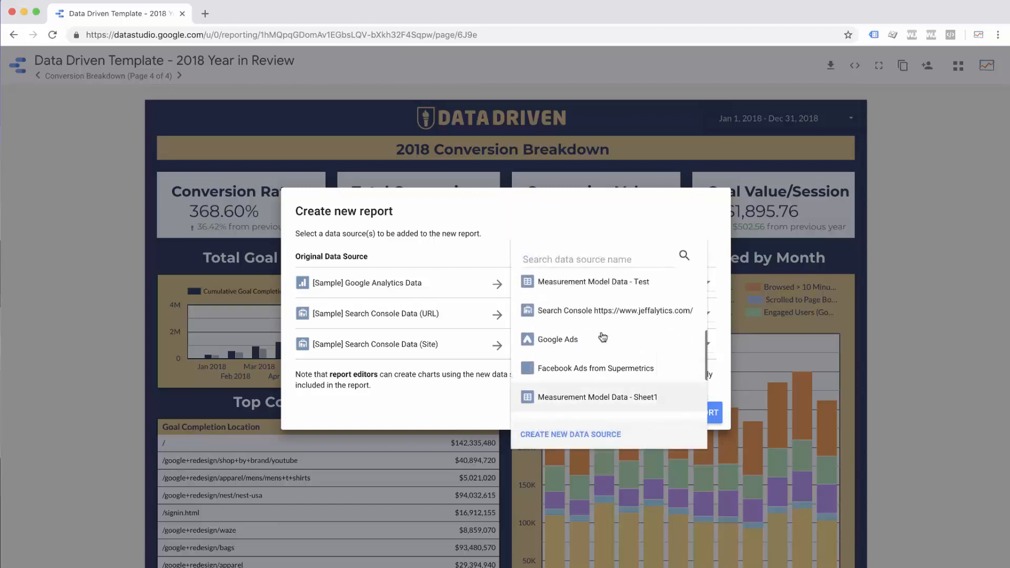
scroll(603, 337, "up", 5)
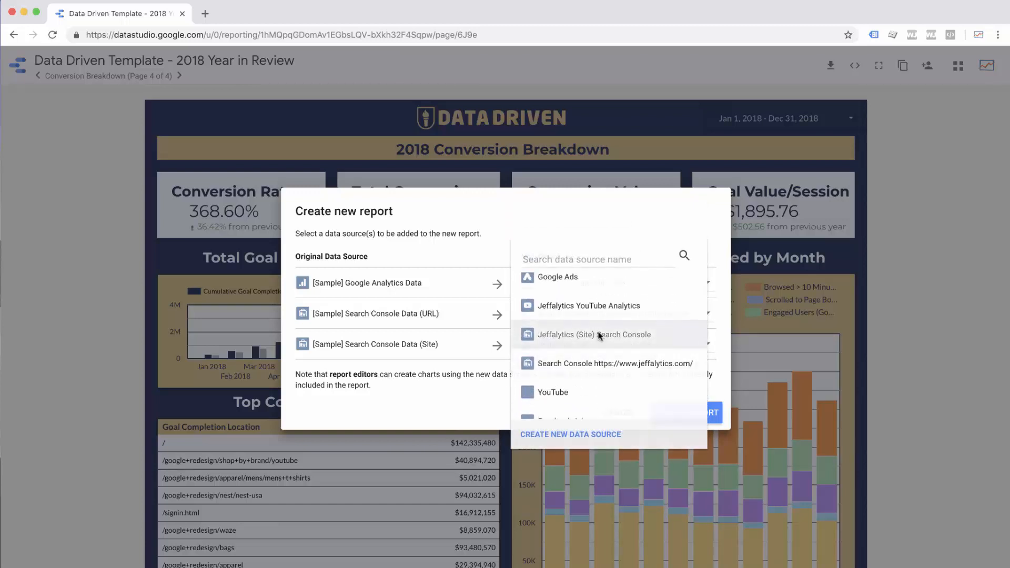
left_click(599, 335)
left_click(677, 412)
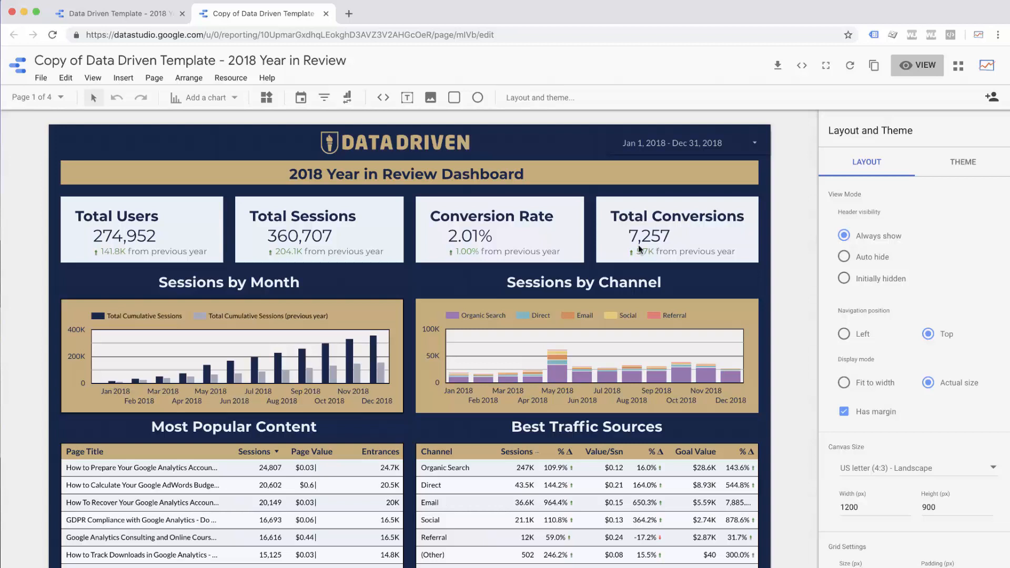
Examine the data settings and metrics of the Total Users, Total Sessions, Conversion Rate and Total Conversions scorecards
left_click(136, 229)
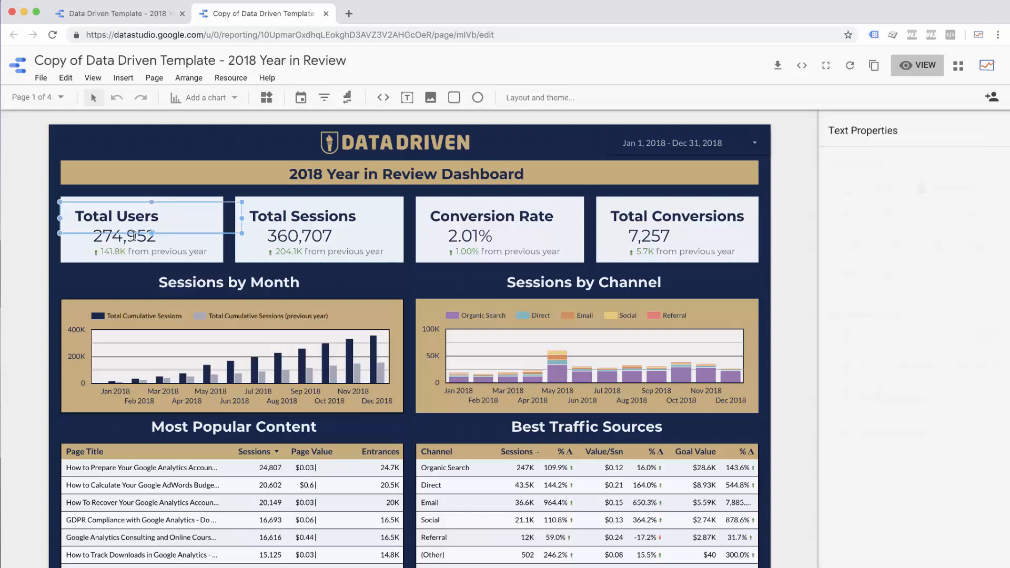
left_click(134, 247)
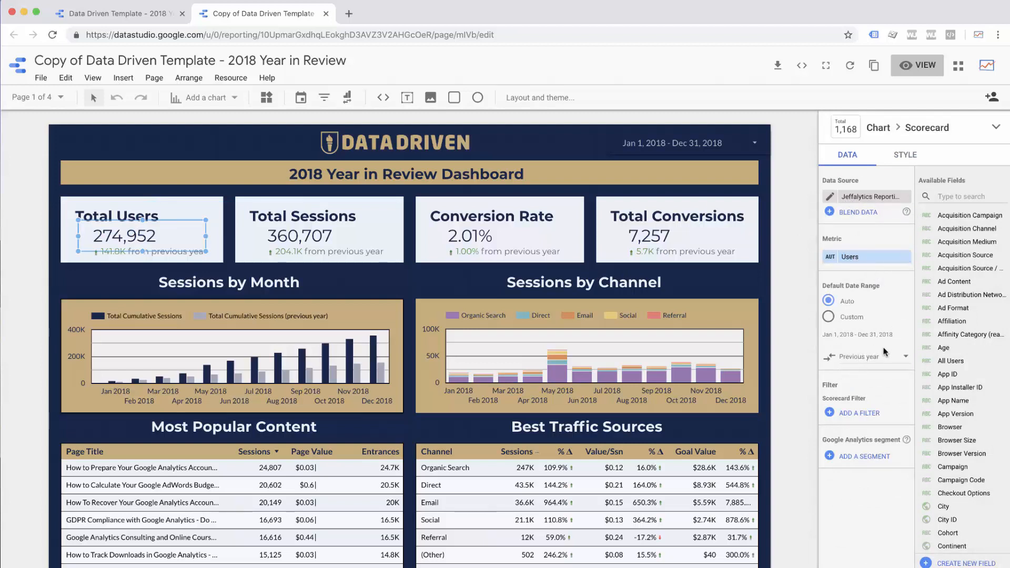
left_click(336, 240)
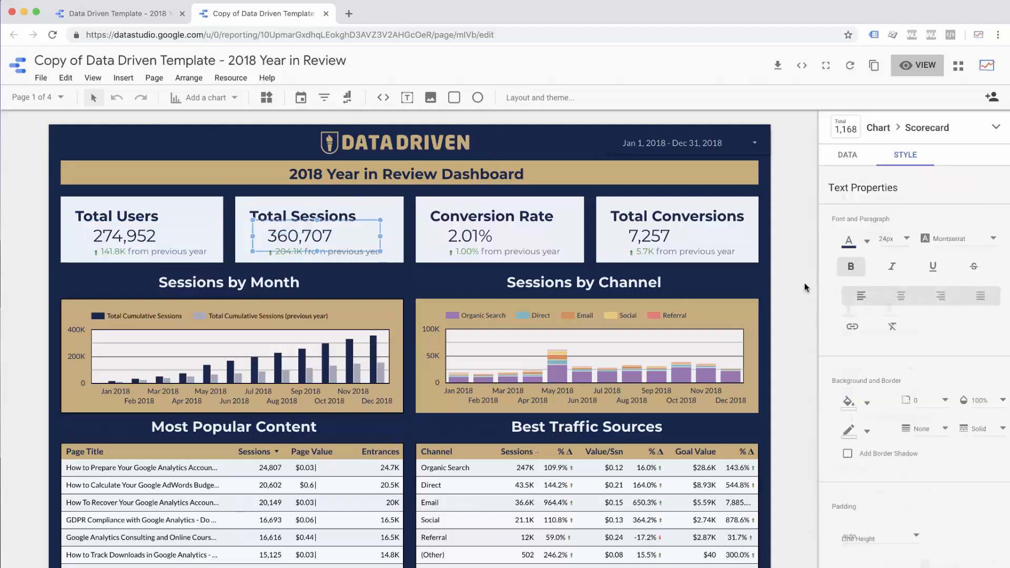
left_click(849, 156)
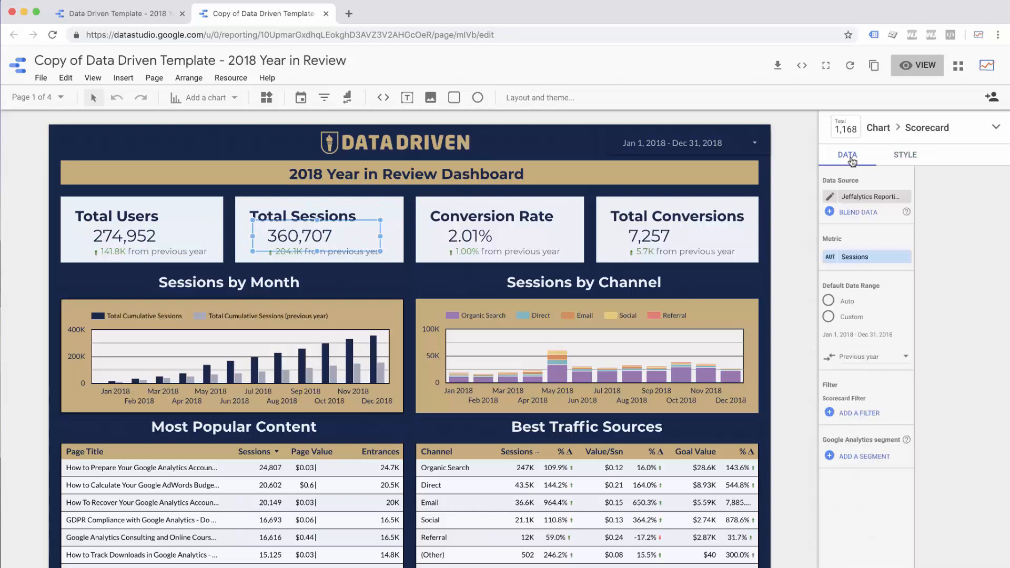
left_click(472, 249)
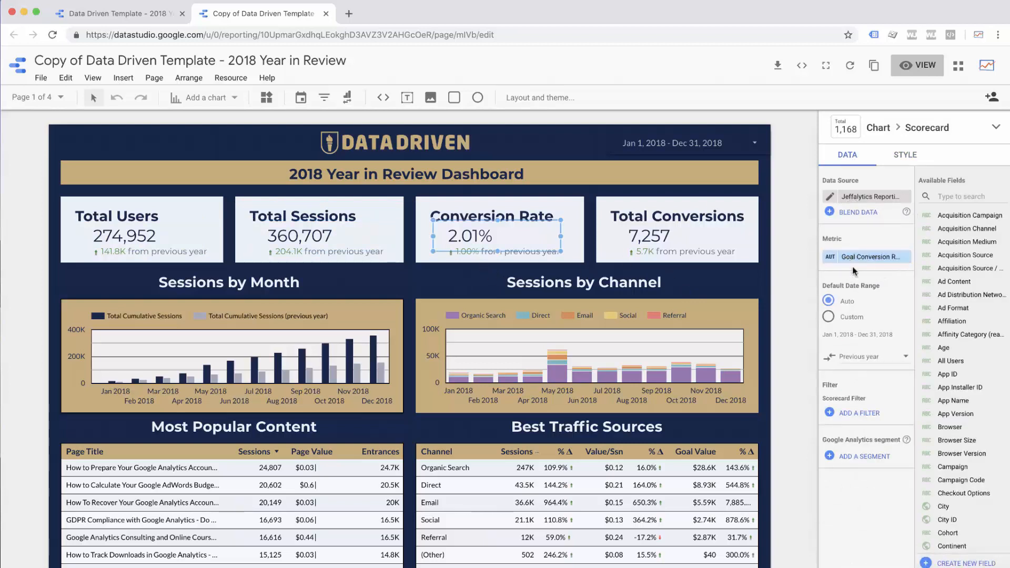
left_click(661, 247)
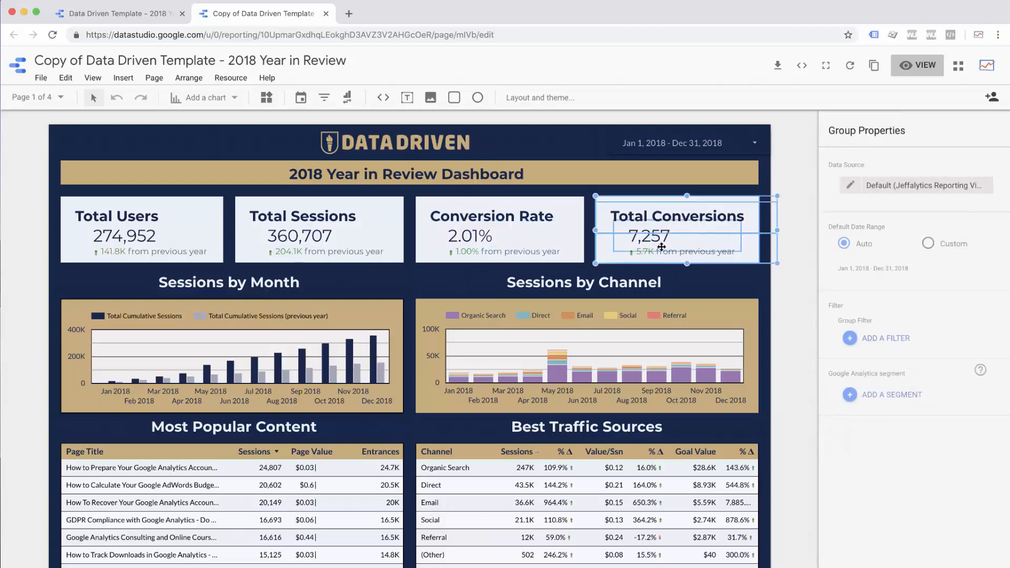
left_click(661, 246)
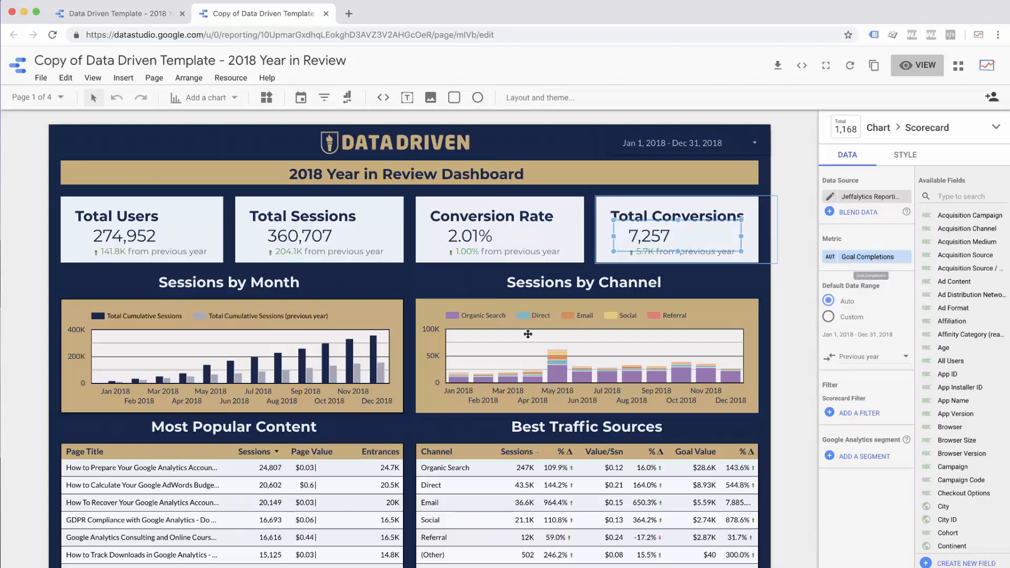
Inspect the metric definition behind the Sessions by Month chart, then close it without changes
left_click(259, 369)
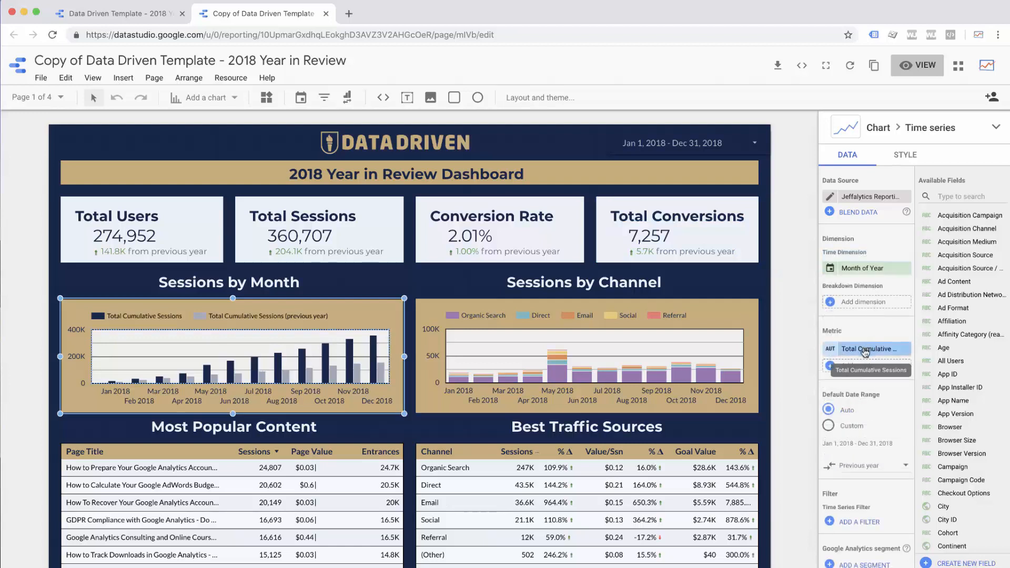
left_click(830, 349)
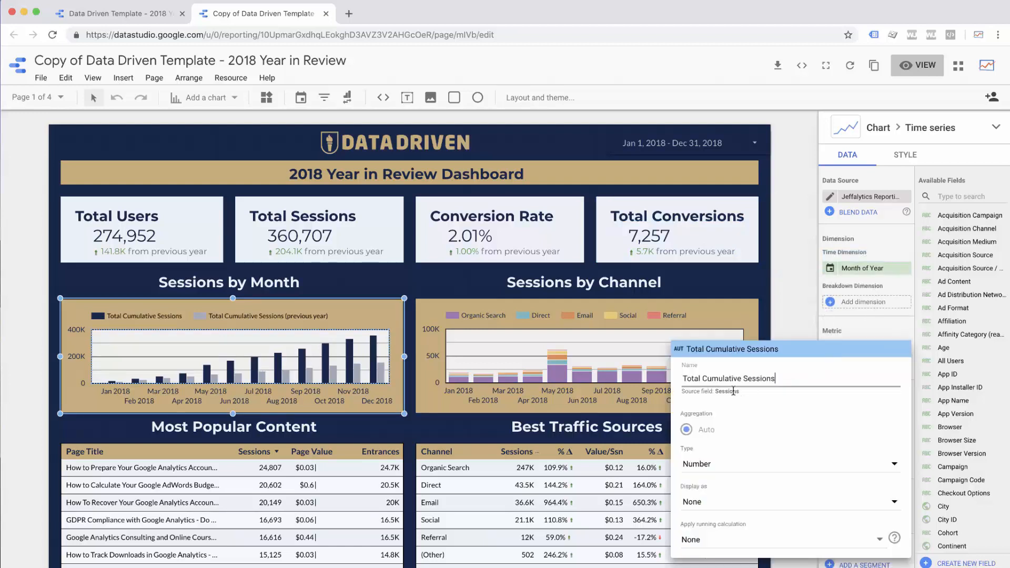
left_click(857, 327)
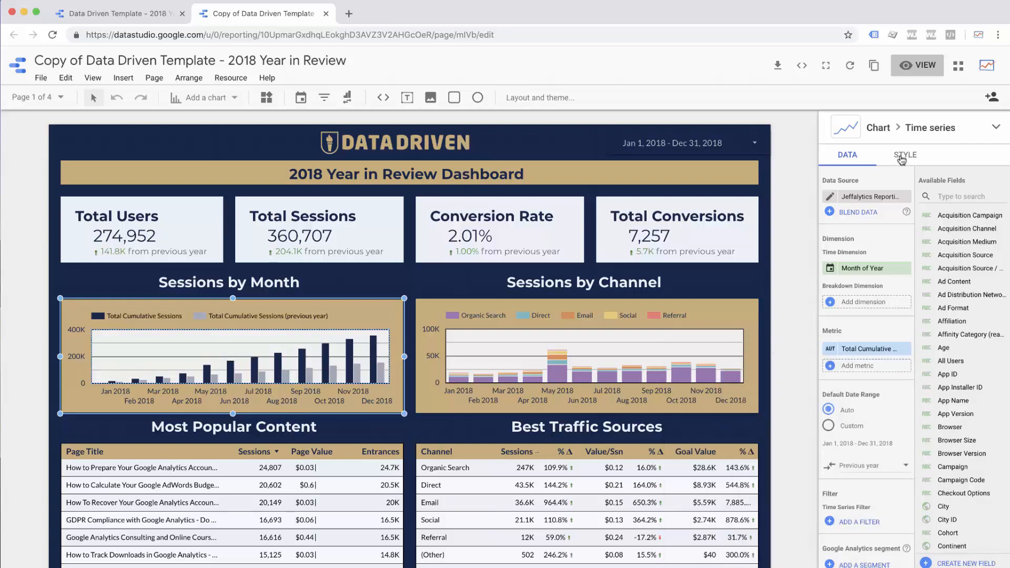
Compare the Sessions by Month chart with and without the Cumulative option, leaving Cumulative turned off
left_click(903, 156)
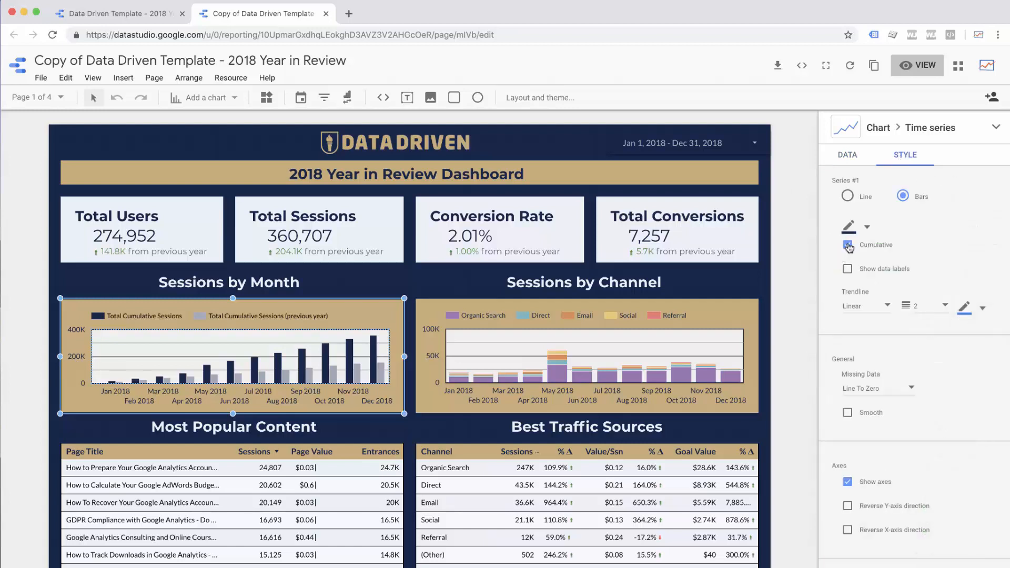
left_click(847, 246)
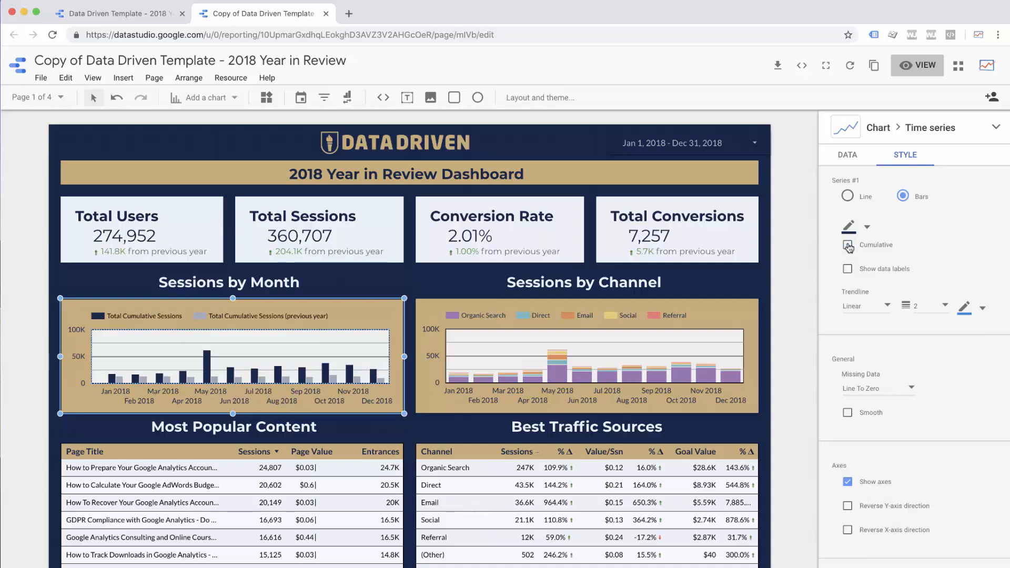
left_click(847, 245)
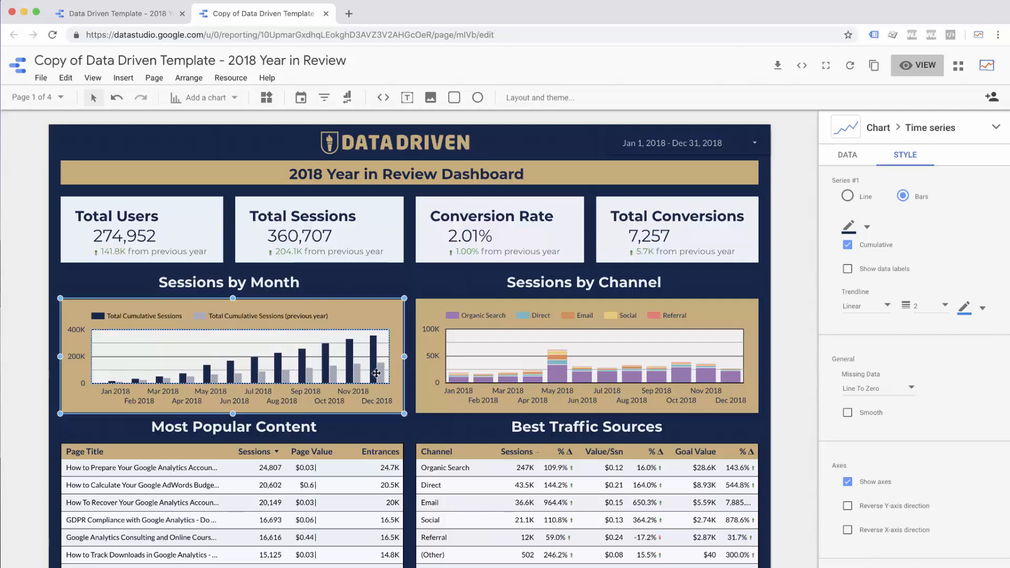
left_click(848, 246)
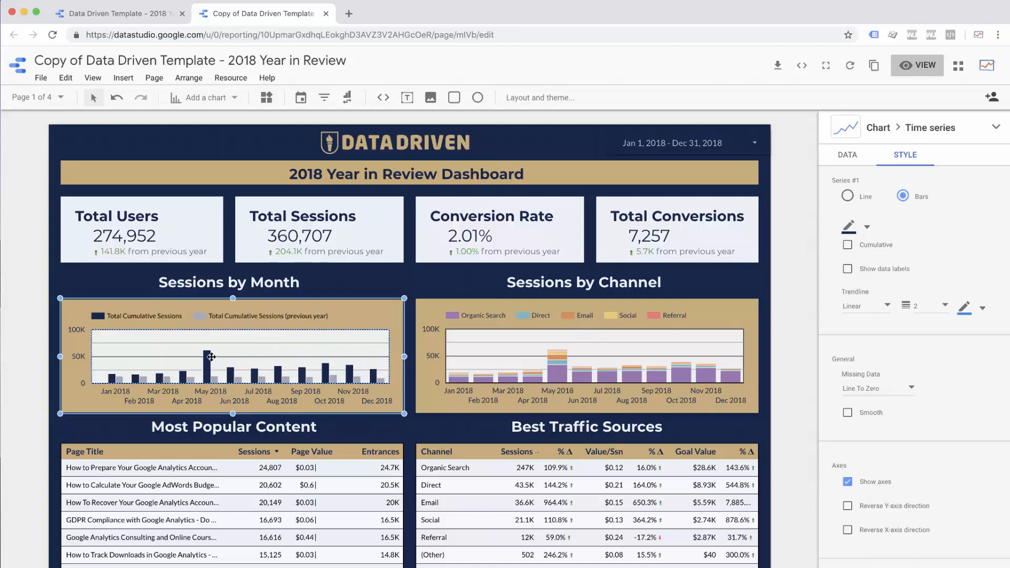
Try the Sessions by Channel chart with unstacked bars and with data labels, restoring the original setting after each
scroll(211, 356, "down", 1)
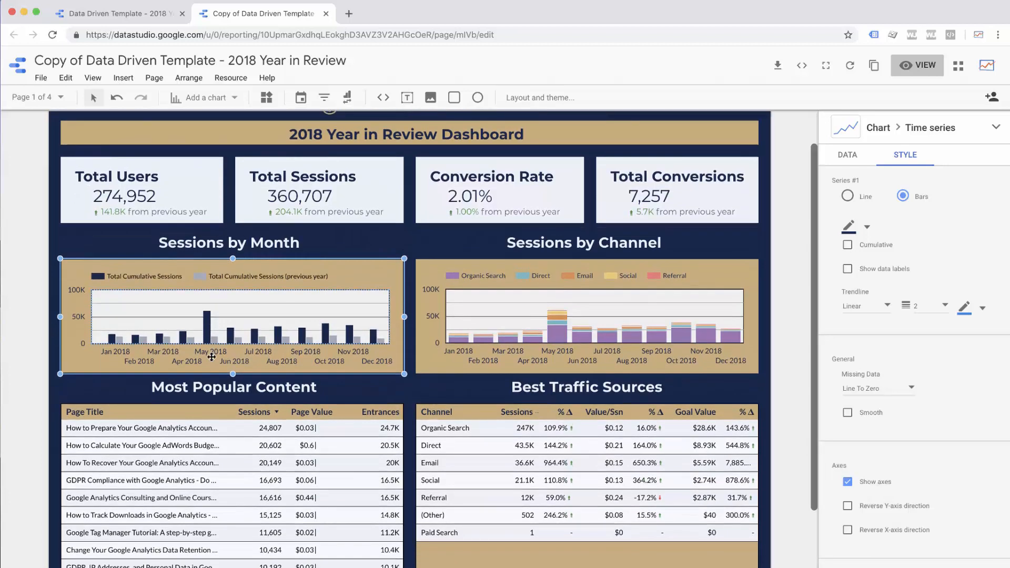
left_click(502, 319)
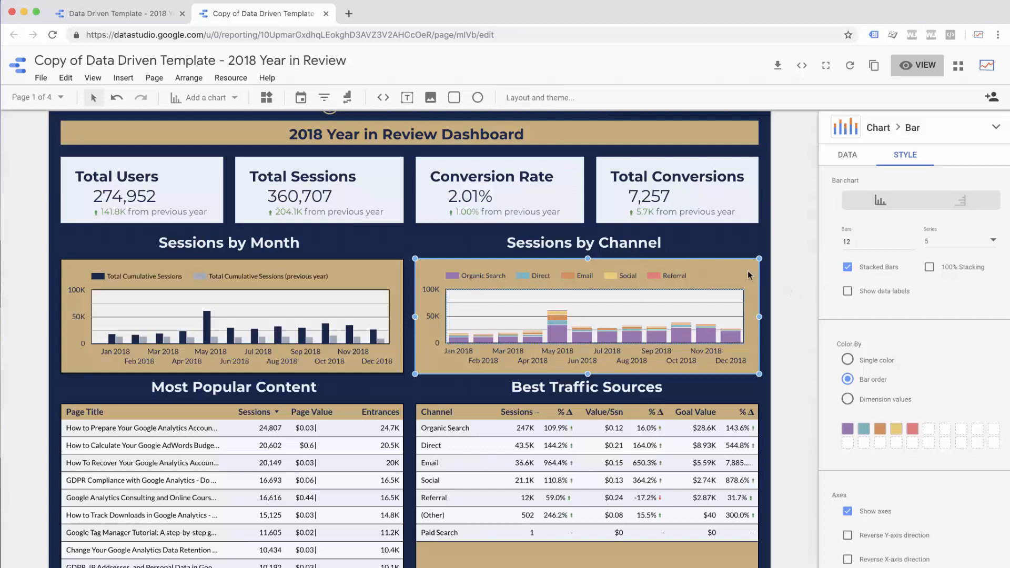
left_click(848, 267)
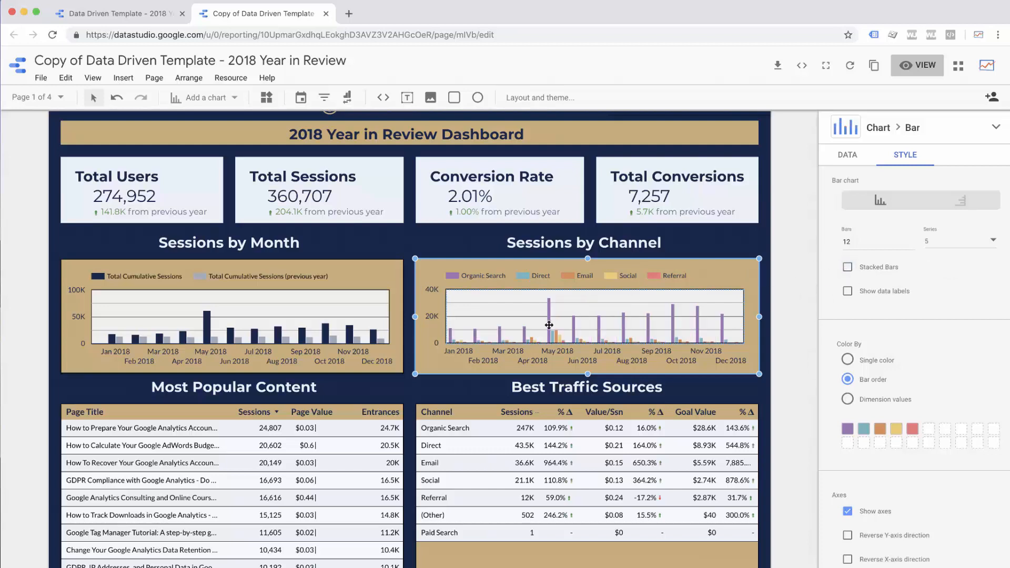
left_click(848, 268)
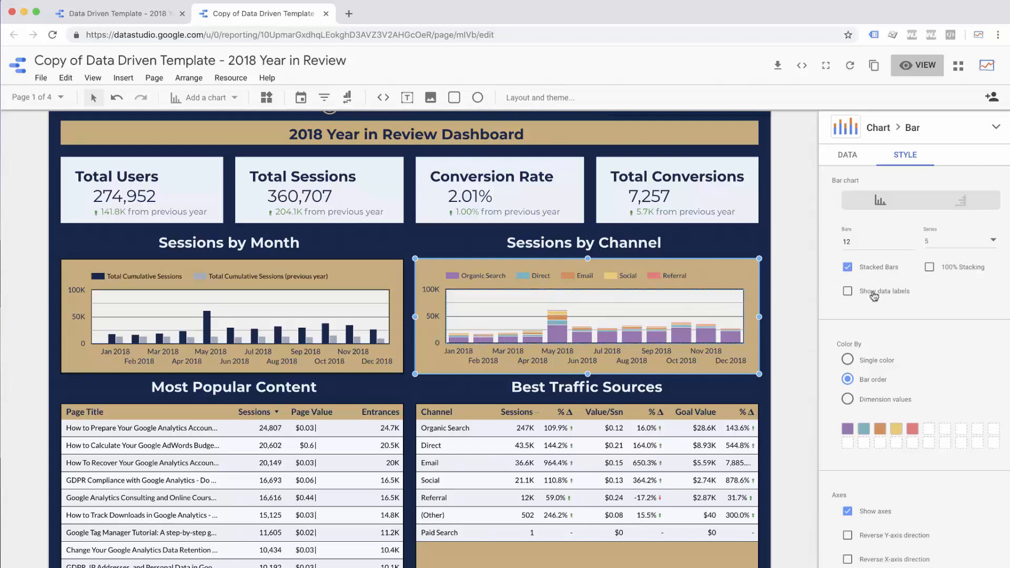
left_click(874, 296)
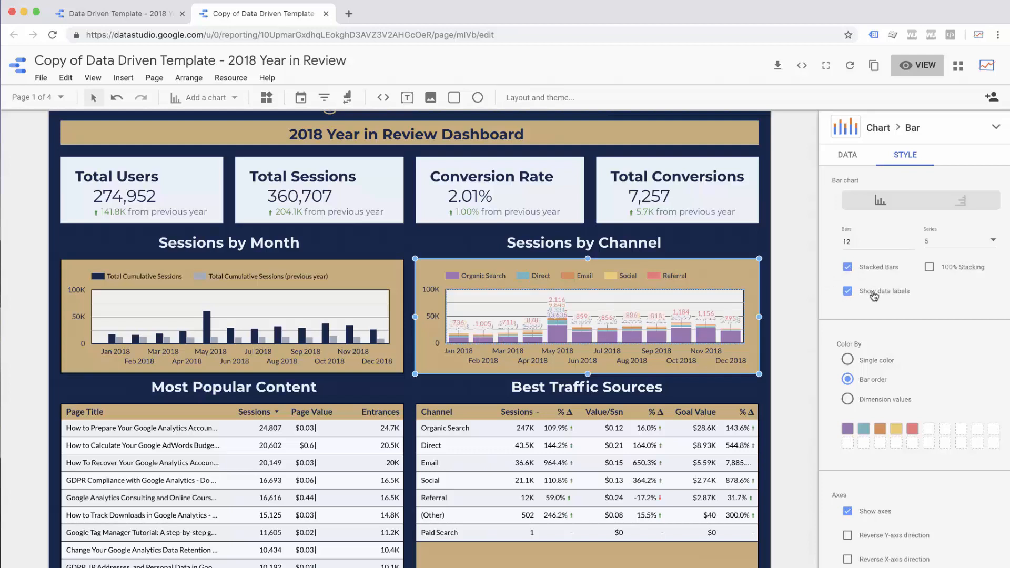
left_click(874, 296)
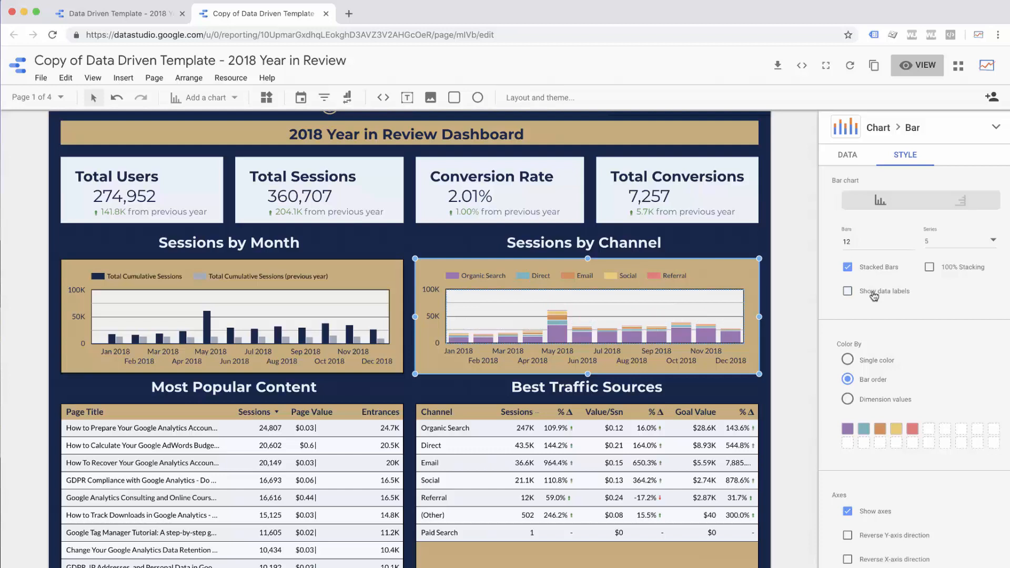
Resize the columns of the Most Popular Content table, widening Page Title and narrowing Page Value and Entrances
scroll(874, 296, "down", 1)
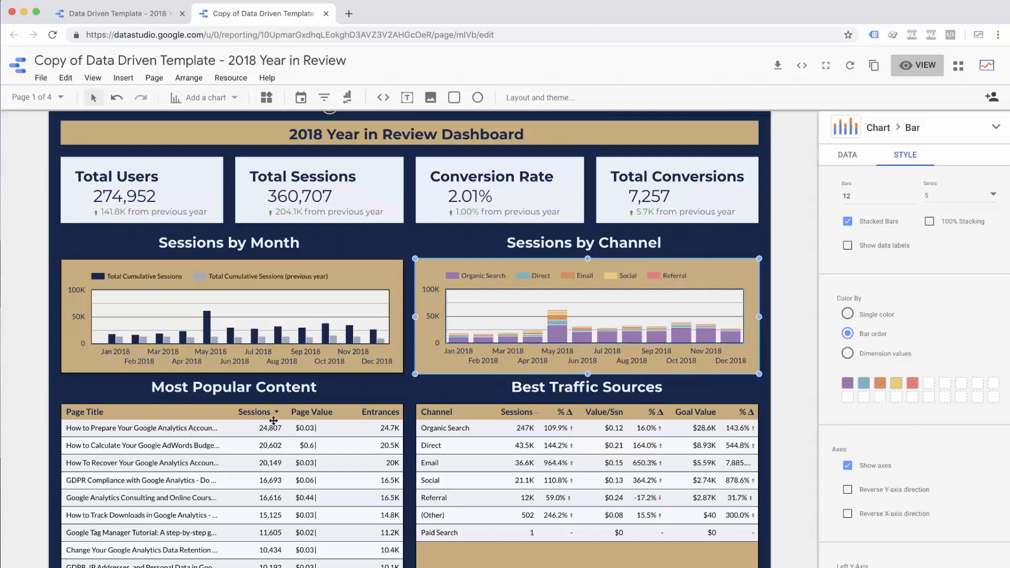
left_click(270, 456)
scroll(270, 456, "down", 2)
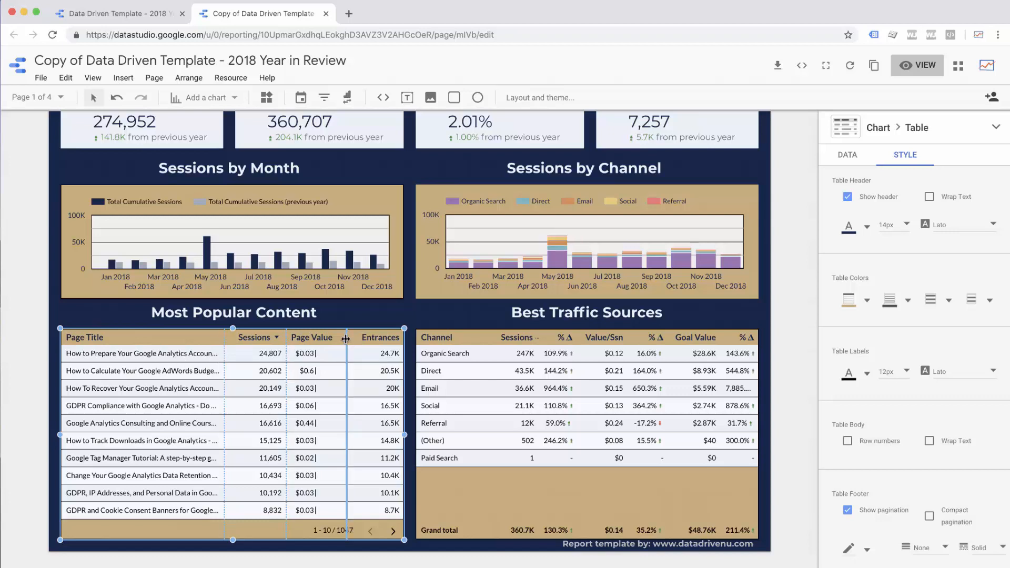
left_click_drag(345, 339, 357, 339)
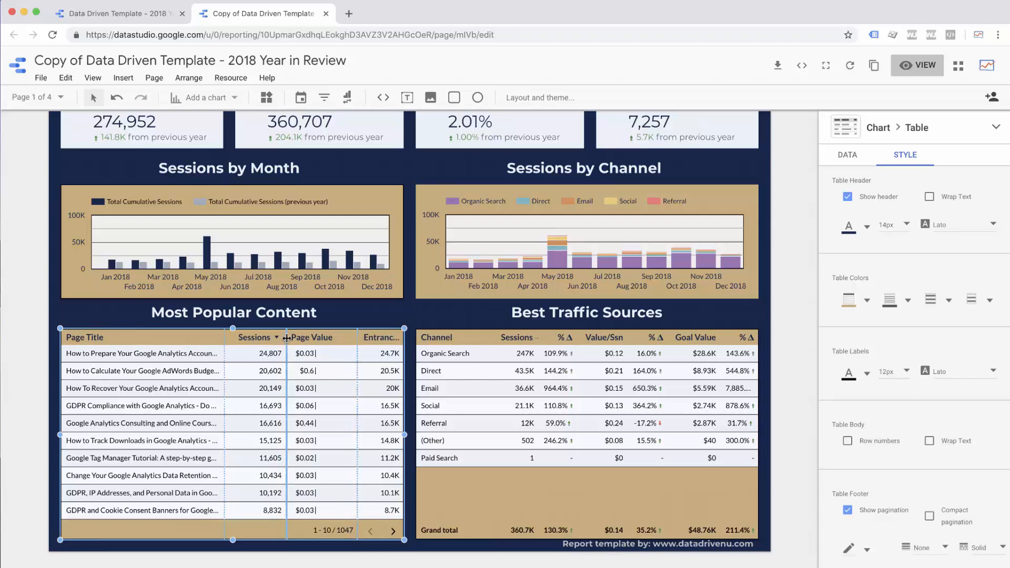
left_click_drag(287, 339, 330, 339)
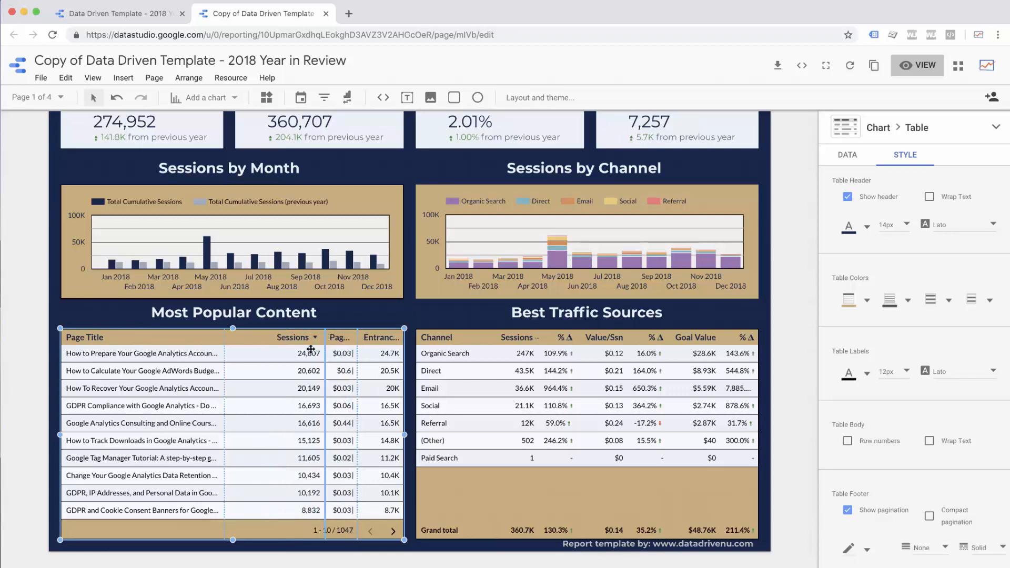
left_click_drag(223, 335, 275, 335)
key("ctrl+z")
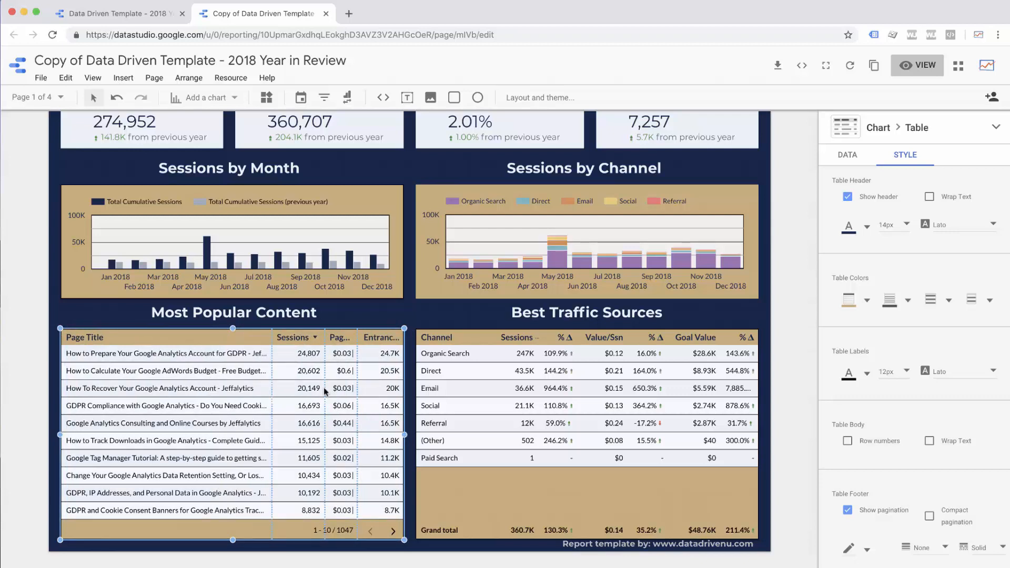
Replace the Page Title dimension of the Most Popular Content table with Page
left_click(847, 155)
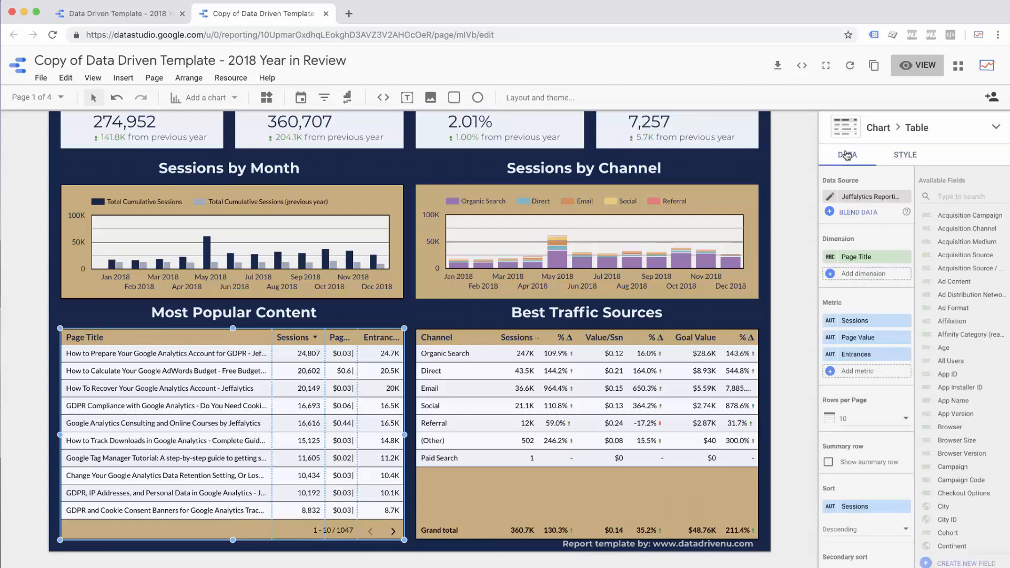
left_click(852, 254)
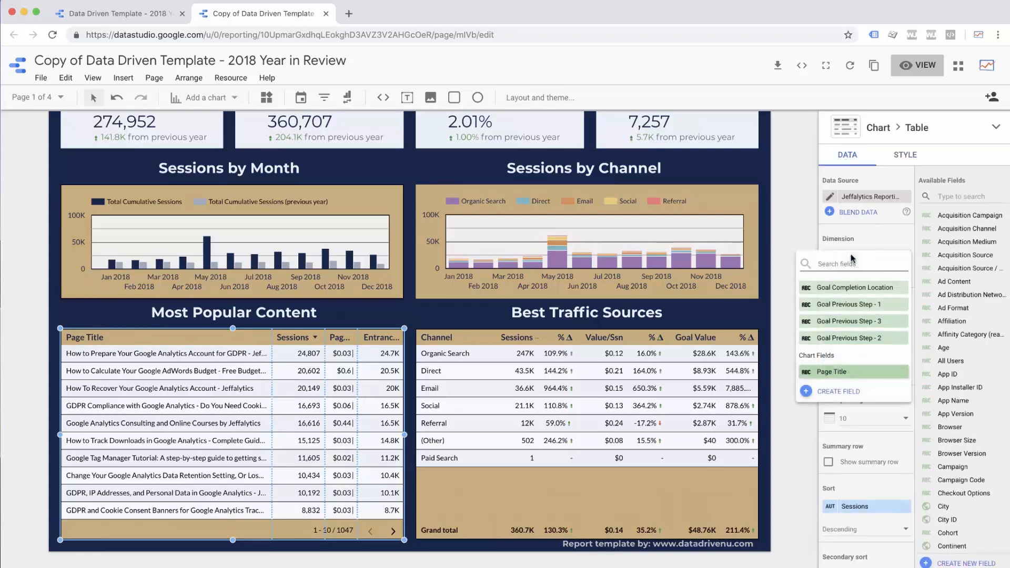
type("paf")
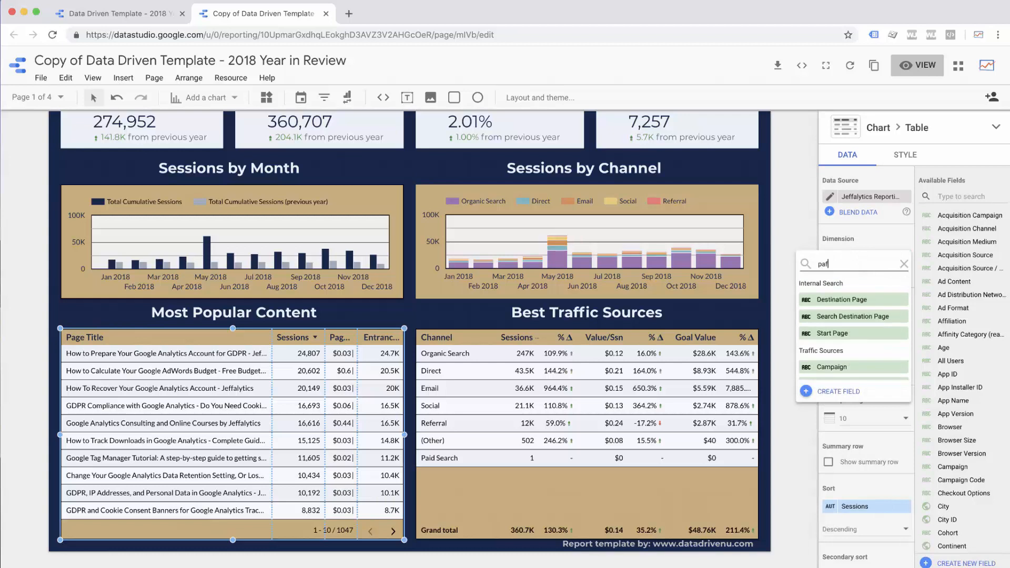
key("BackSpace")
type("ge")
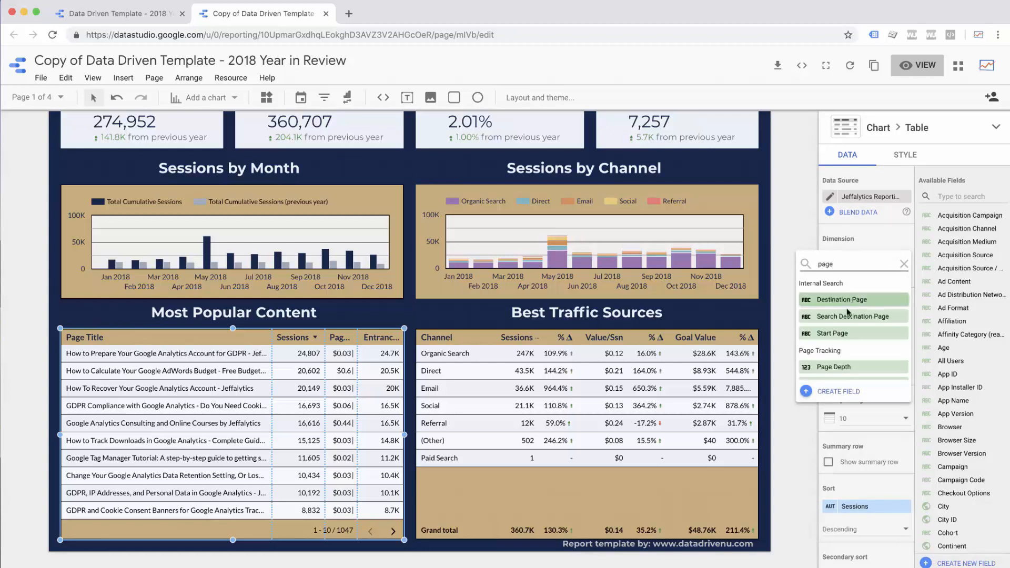
scroll(846, 336, "down", 5)
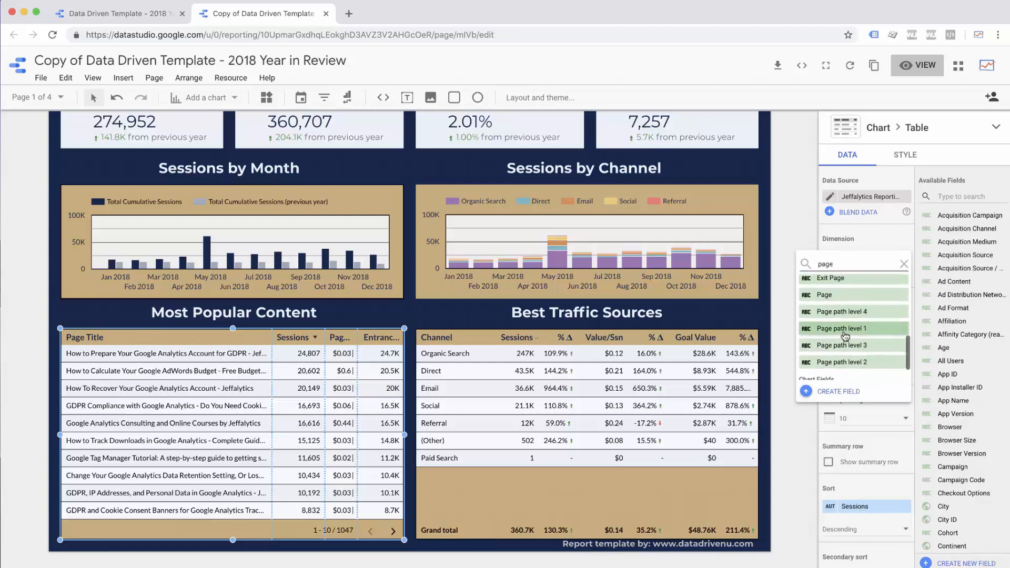
left_click(833, 298)
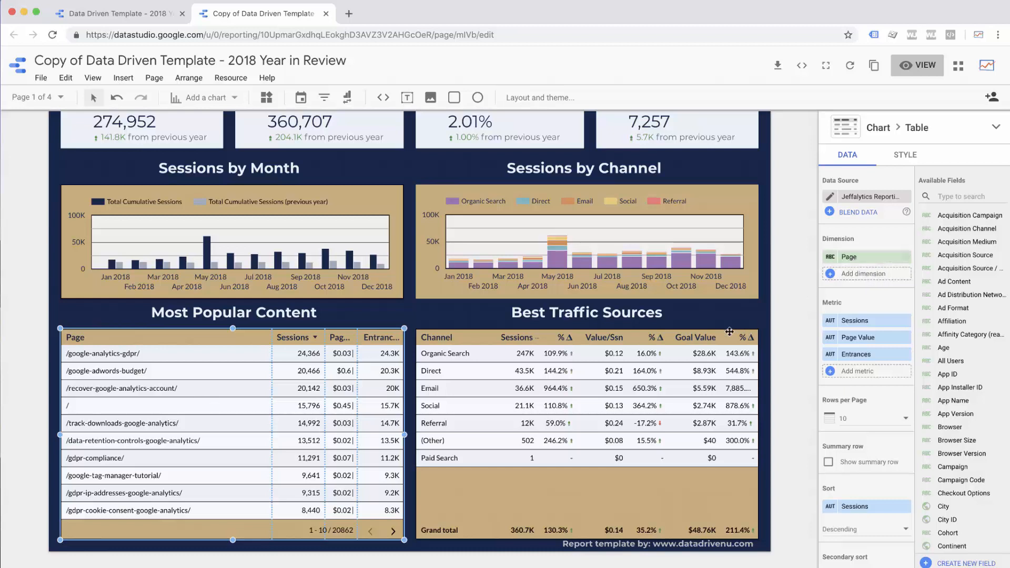
Inspect the Channel dimension and the Value/Ssn metric definition of the Best Traffic Sources table without changing them
left_click(556, 396)
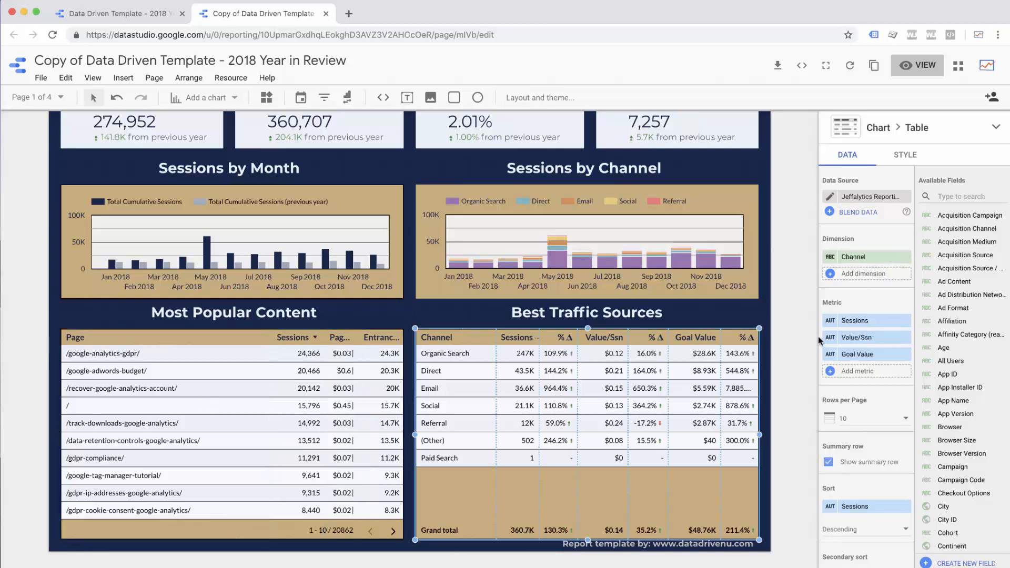
left_click(836, 262)
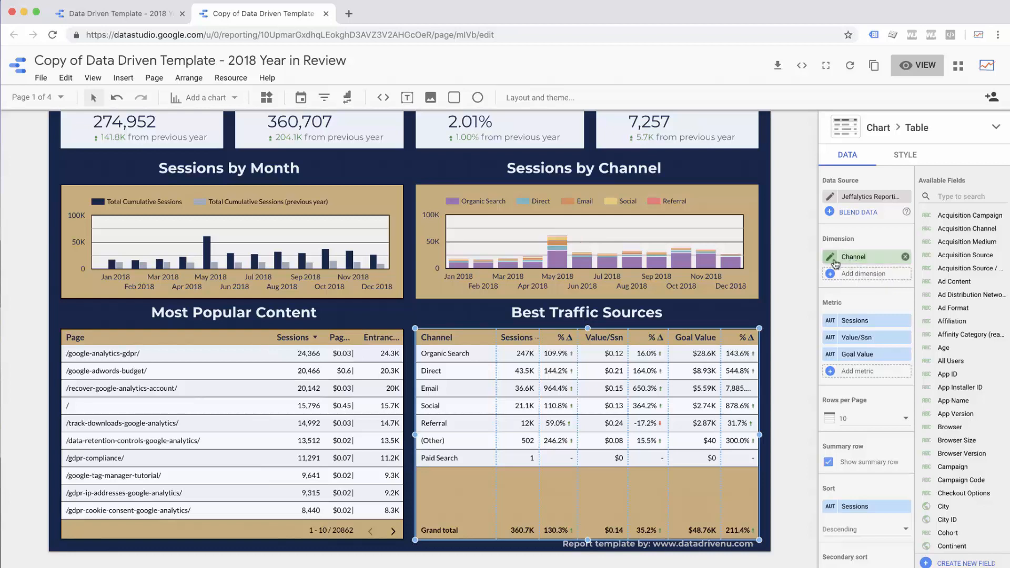
left_click(859, 242)
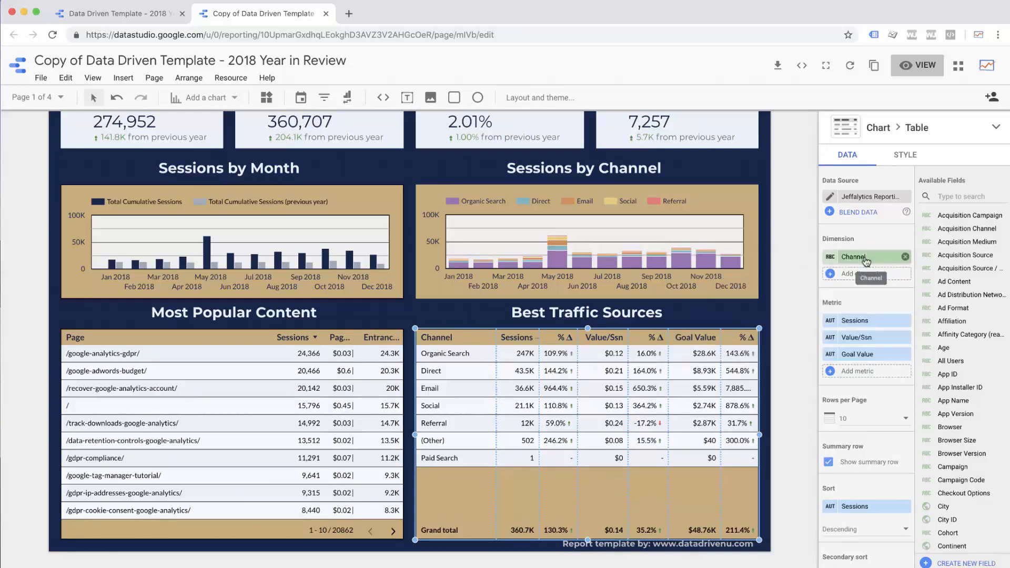
left_click(831, 341)
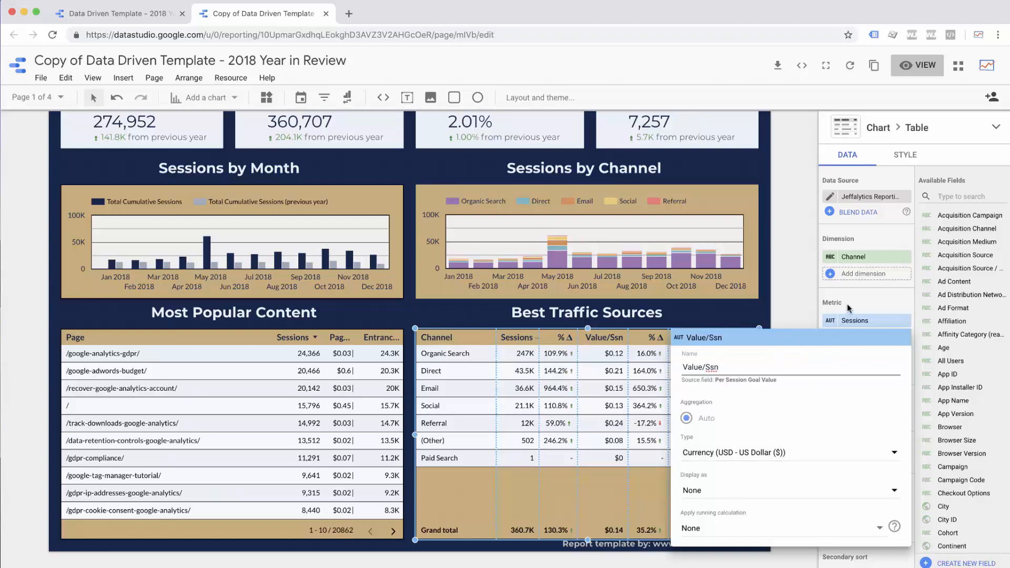
left_click(866, 311)
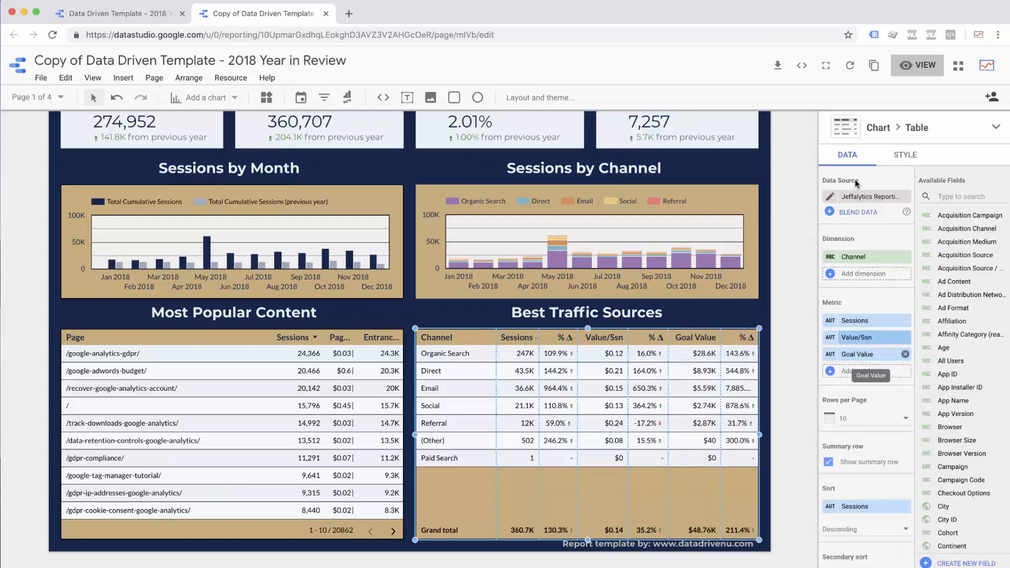
Review the Best Traffic Sources table's style settings, from header and comparison colors to the column number options
left_click(903, 157)
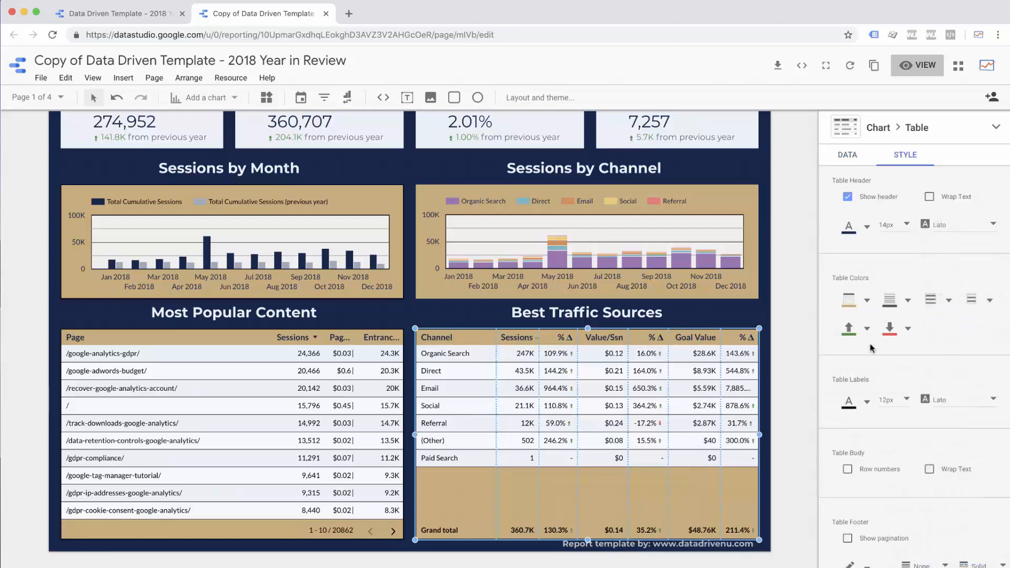
scroll(886, 404, "down", 1)
scroll(886, 404, "down", 5)
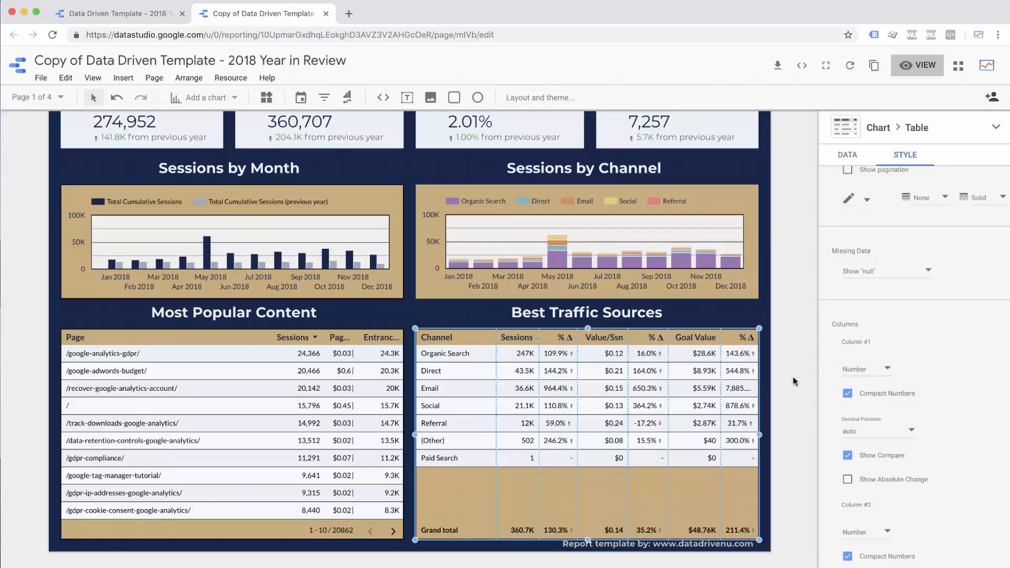
Switch the report to page 2, Mobile vs. Desktop Breakdown
scroll(797, 379, "up", 3)
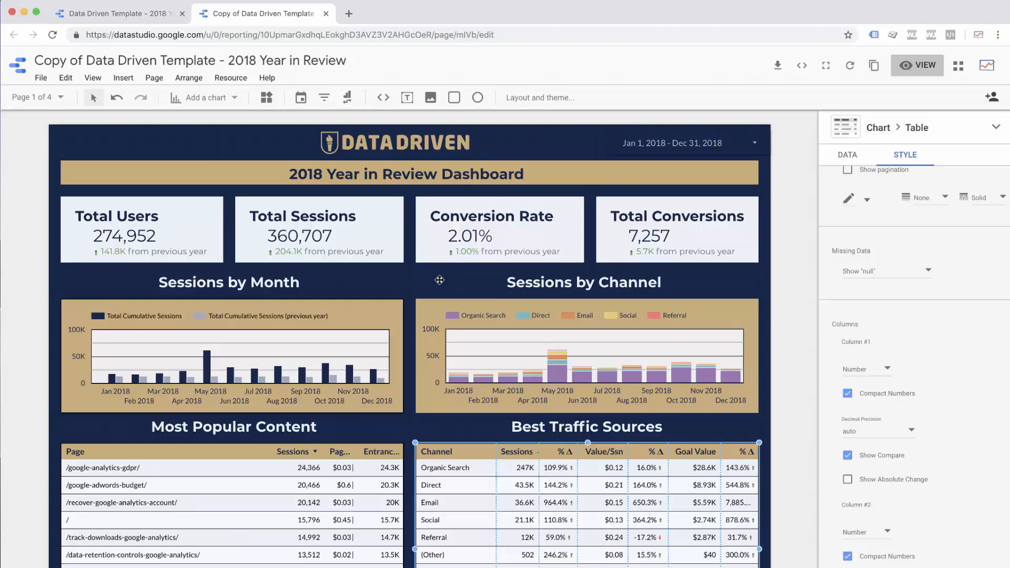
left_click(61, 99)
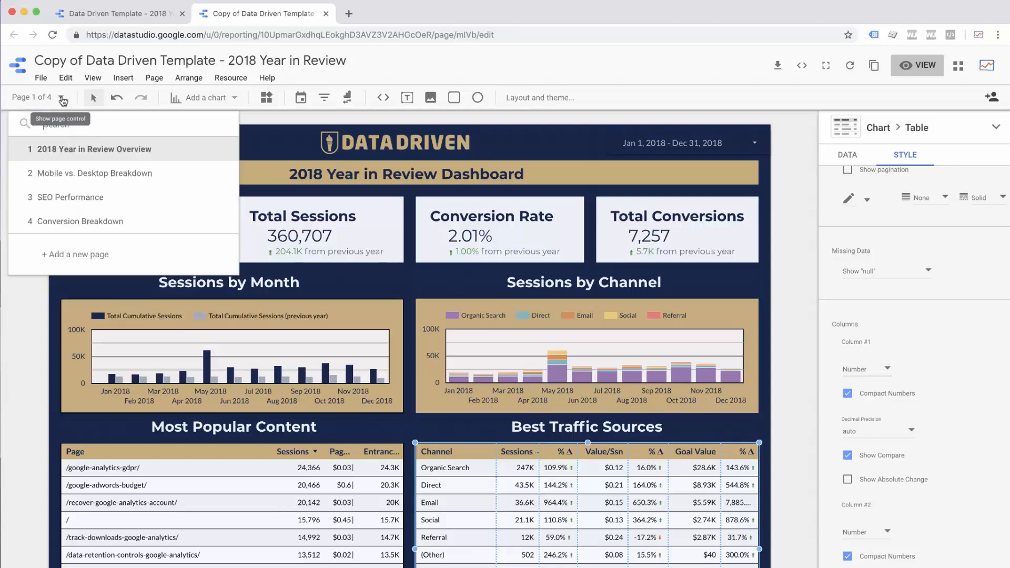
left_click(69, 173)
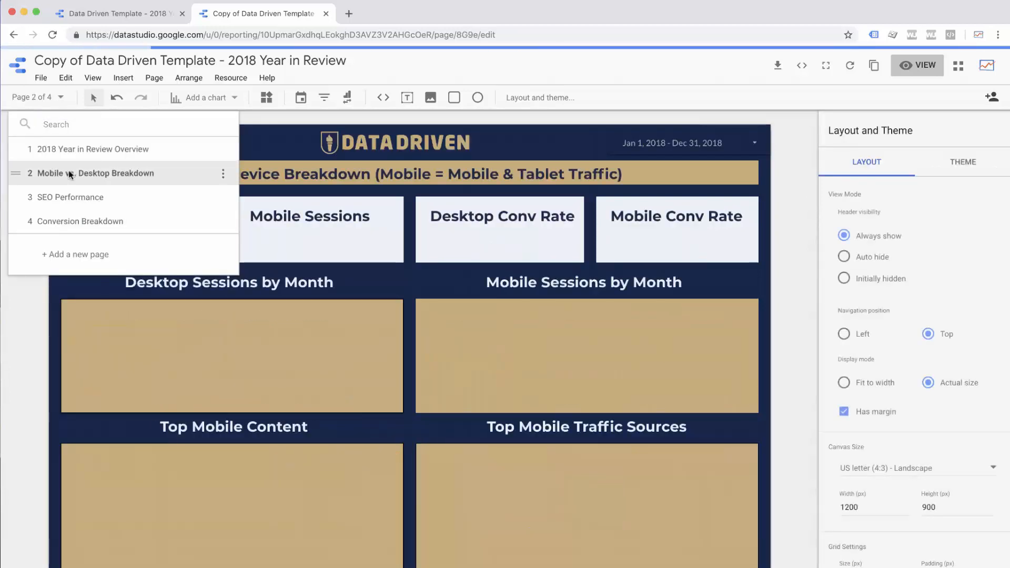
left_click(793, 244)
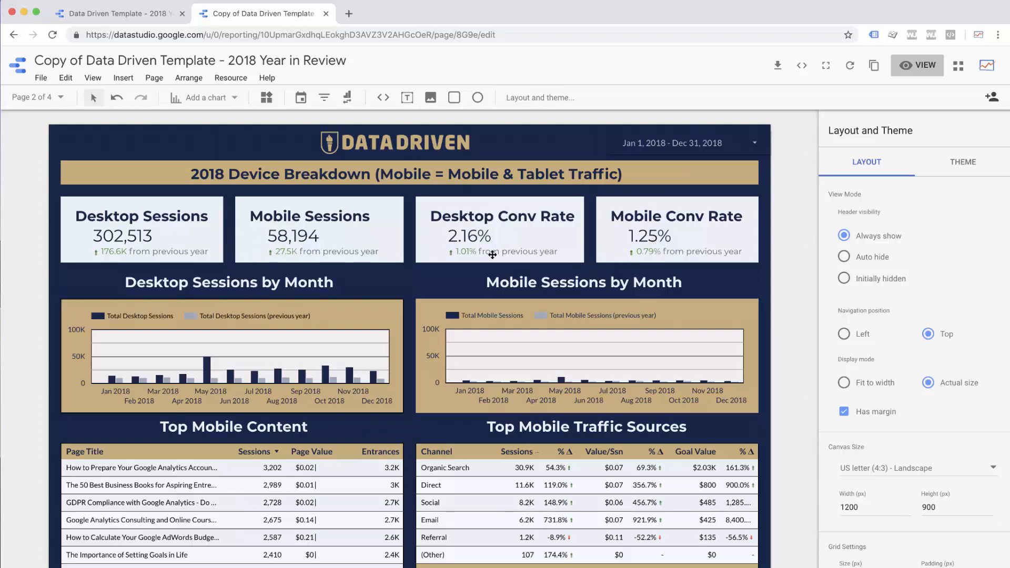
Try 50000 and 60000 as the Desktop Sessions by Month chart's left Y-axis maximum, and clear the value back to automatic
scroll(637, 186, "down", 1)
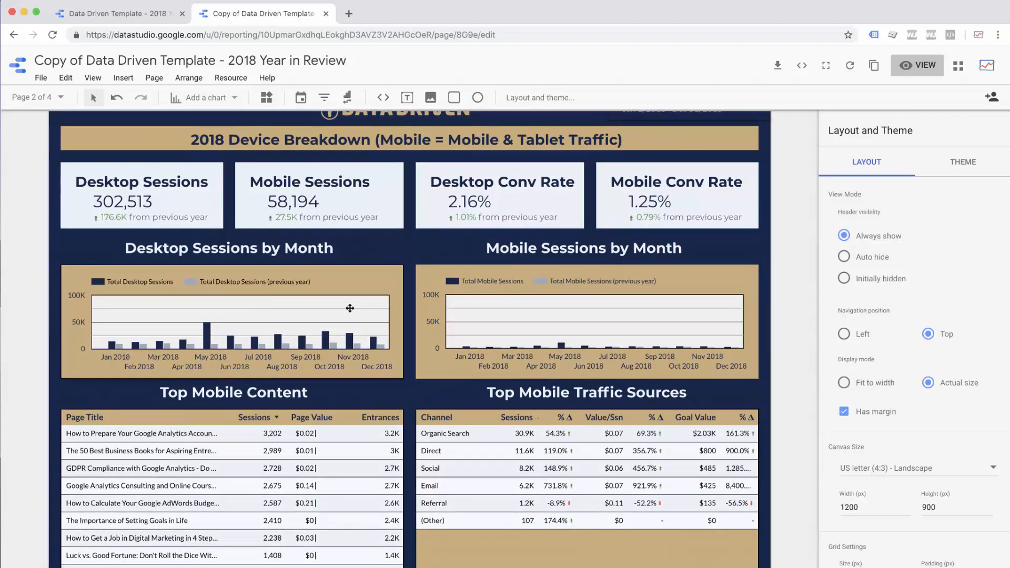
left_click(149, 323)
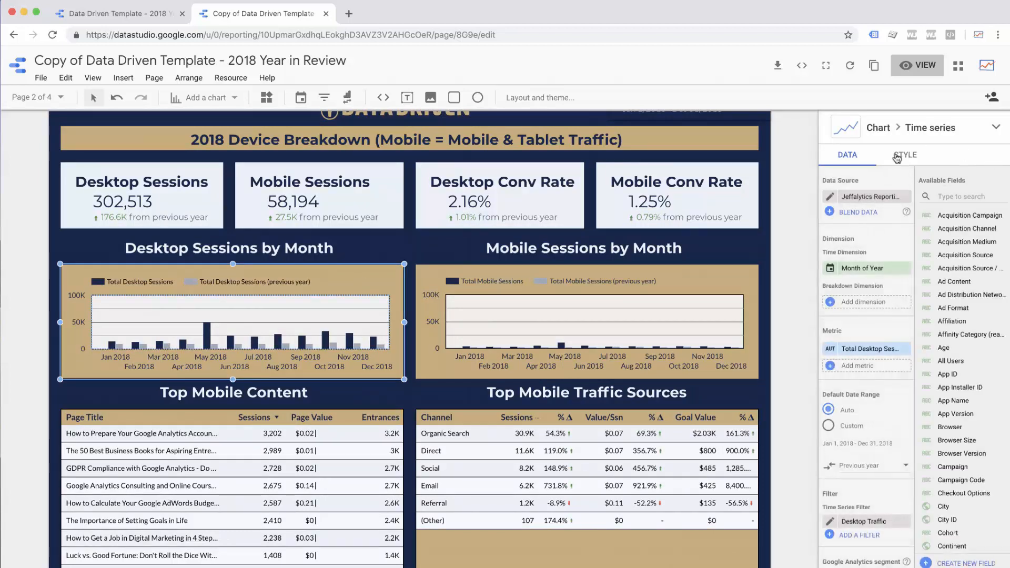
left_click(897, 158)
scroll(863, 421, "down", 5)
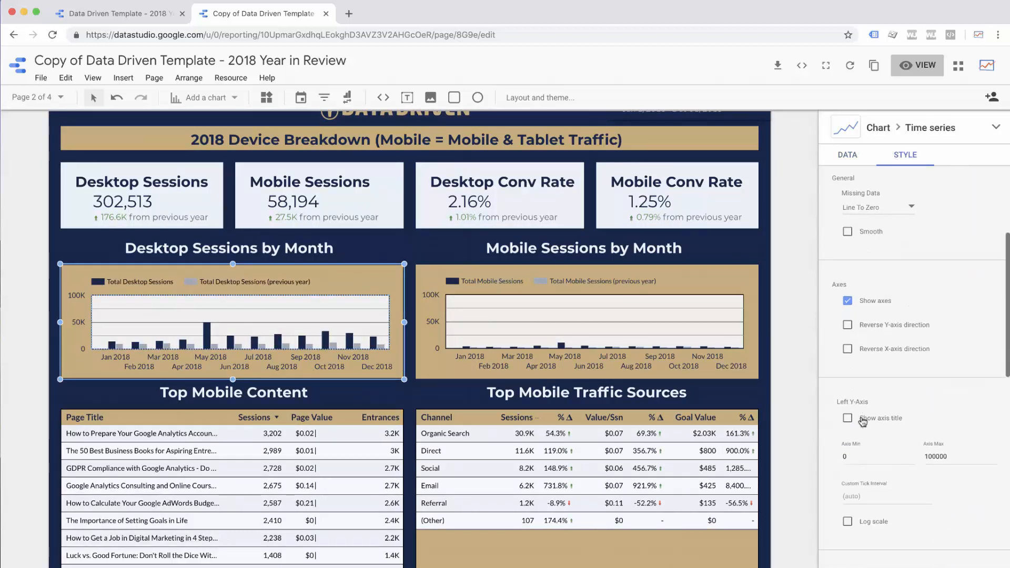
scroll(862, 421, "down", 1)
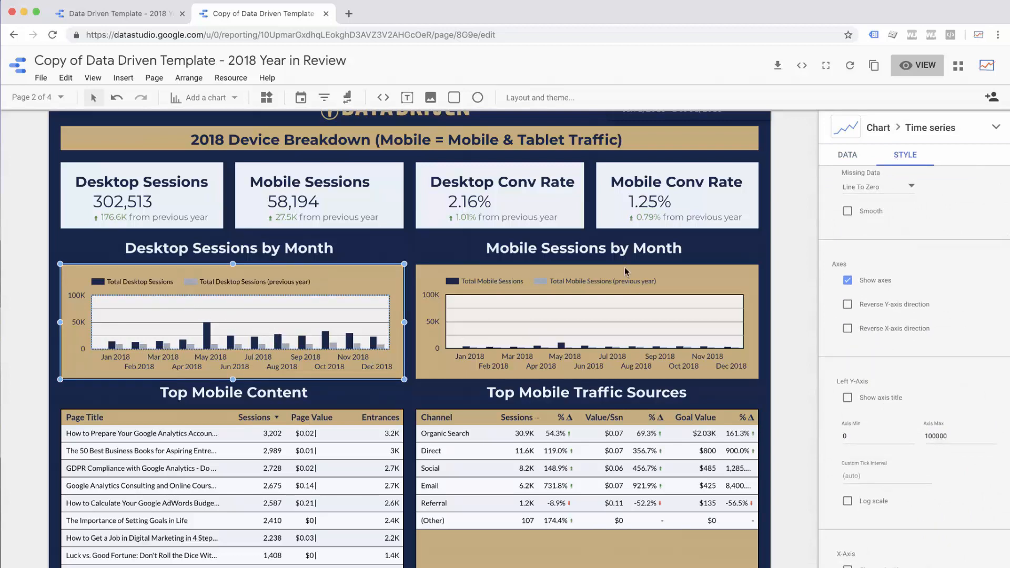
left_click(937, 436)
key("BackSpace")
key("BackSpace")
type("5")
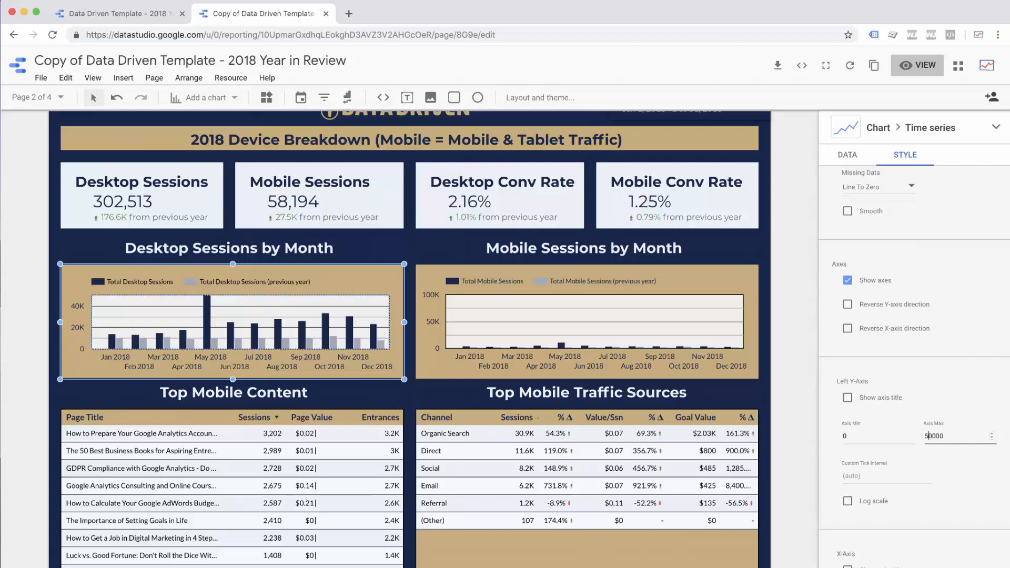
key("BackSpace")
type("6")
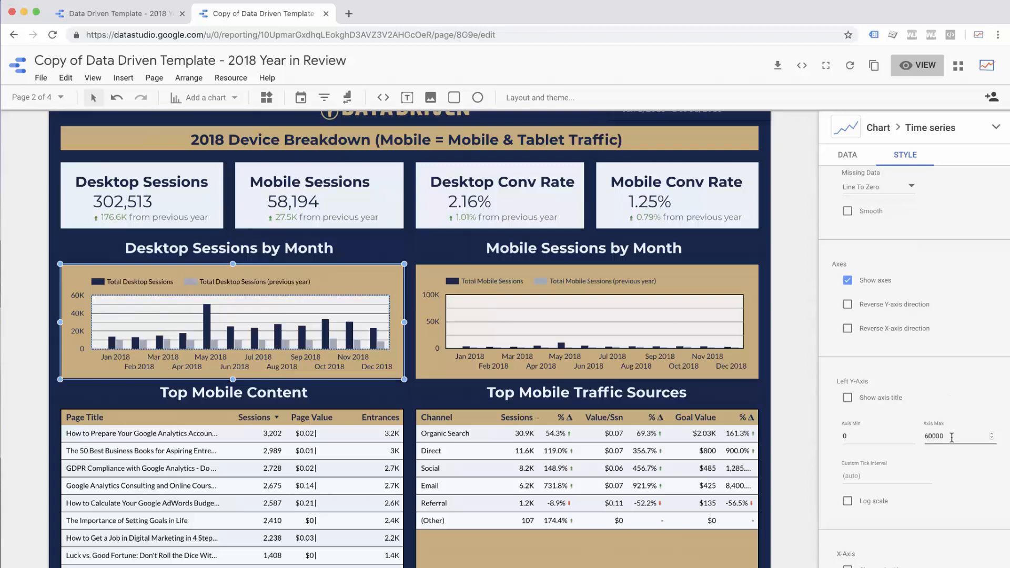
left_click_drag(949, 435, 899, 434)
key("BackSpace")
Set the left Y-axis maximum of the Mobile Sessions by Month chart to 60000
left_click(549, 329)
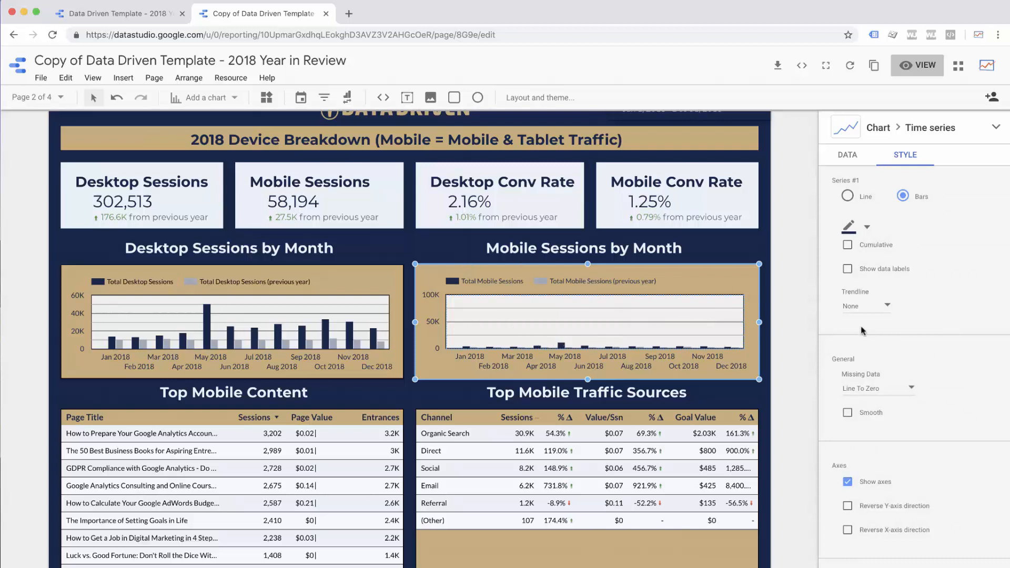
scroll(862, 332, "down", 4)
double_click(950, 414)
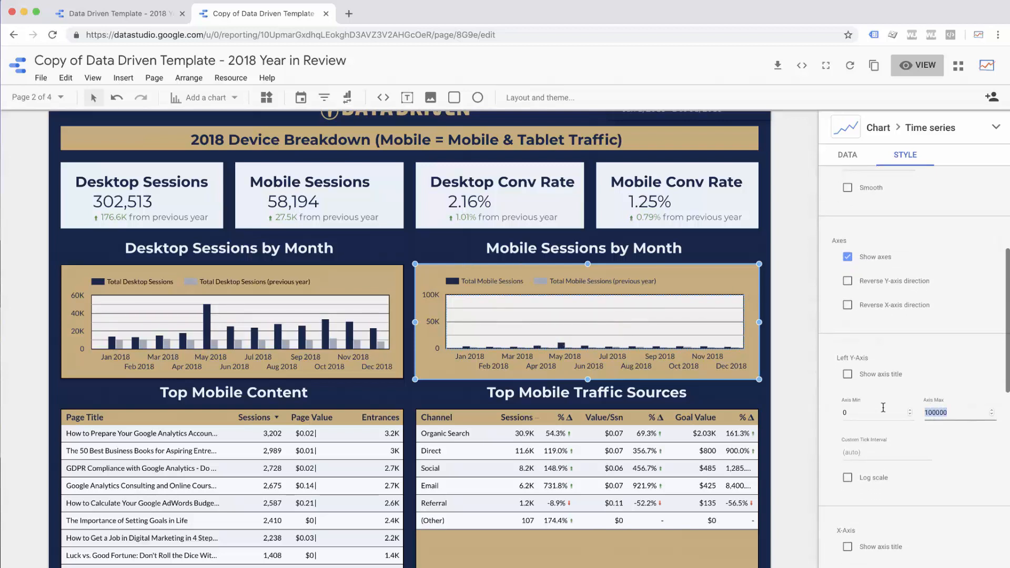
key("BackSpace")
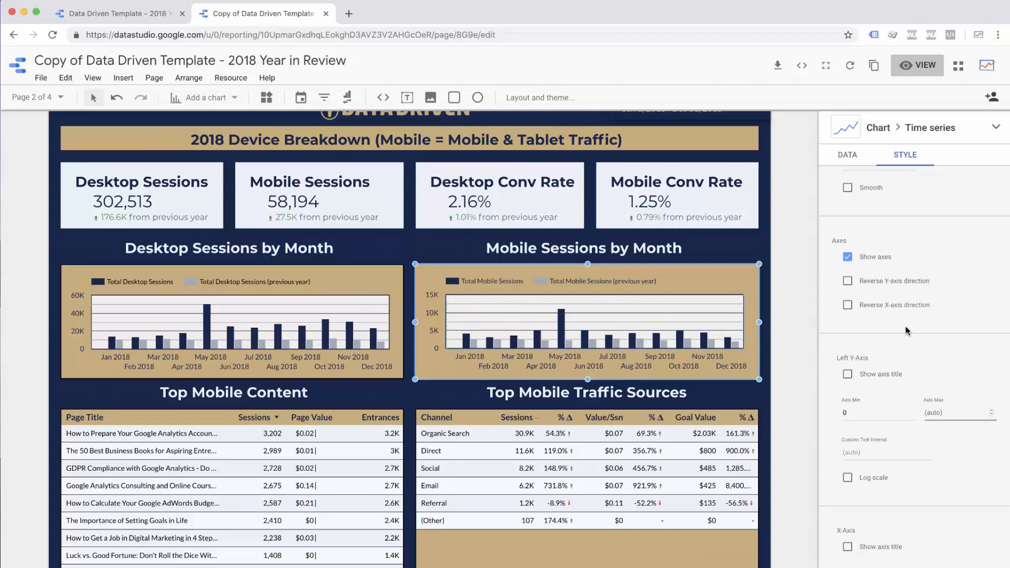
type("60")
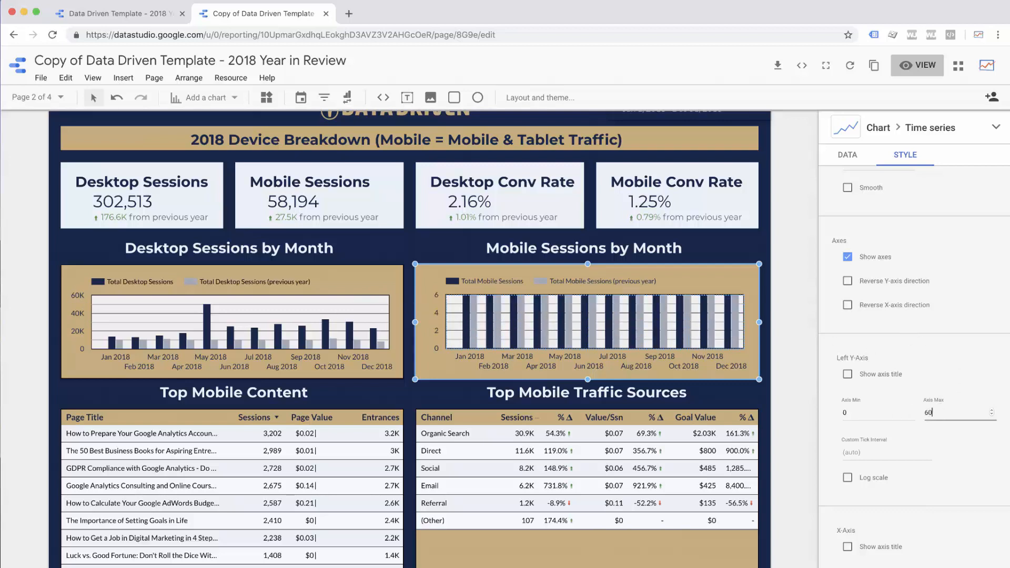
type("000")
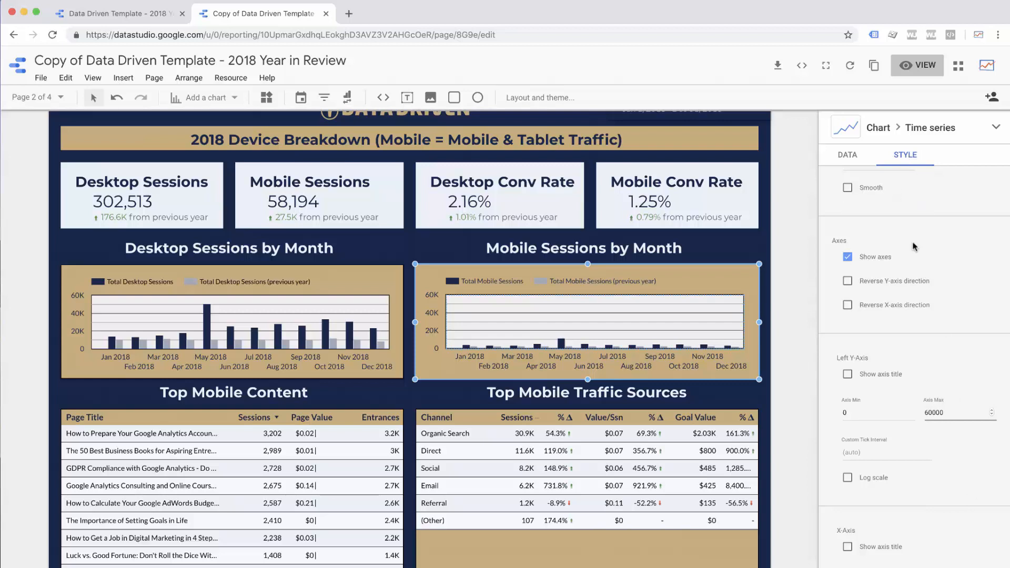
Review the data settings of the Top Mobile Content and Top Mobile Traffic Sources tables, down to their table filters
scroll(141, 458, "down", 1)
left_click(141, 458)
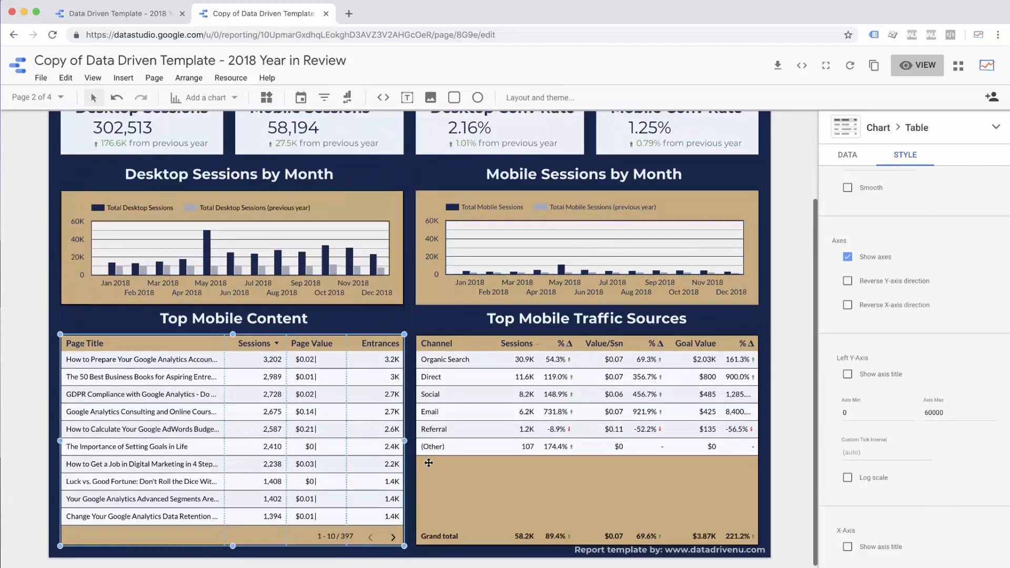
left_click(847, 155)
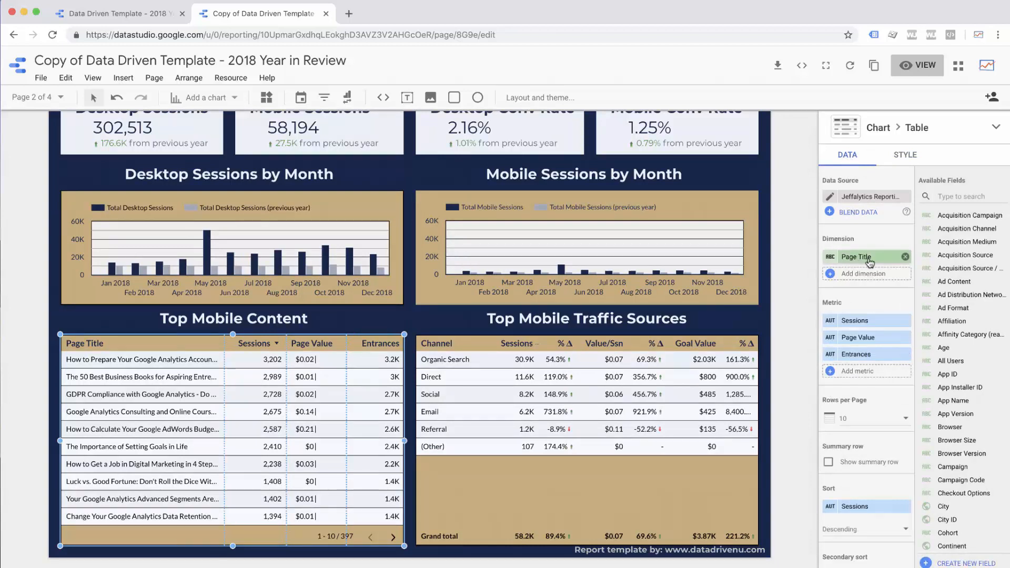
scroll(865, 274, "down", 4)
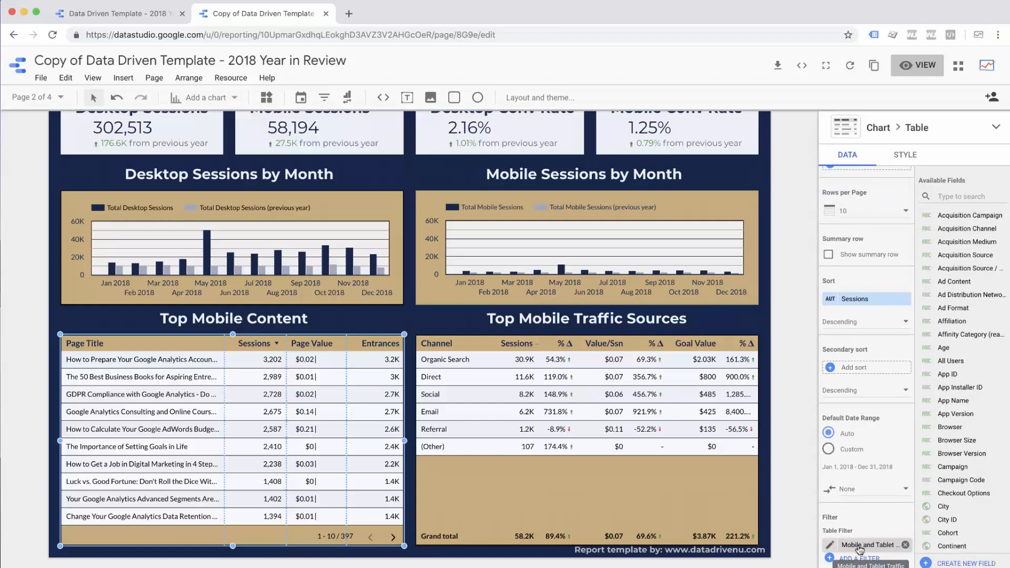
left_click(598, 422)
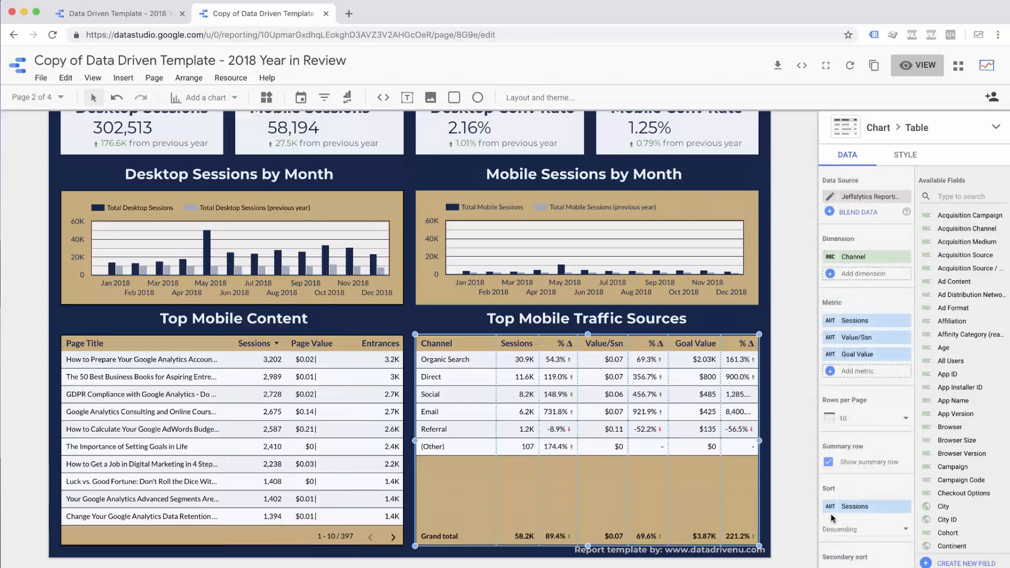
scroll(831, 514, "down", 5)
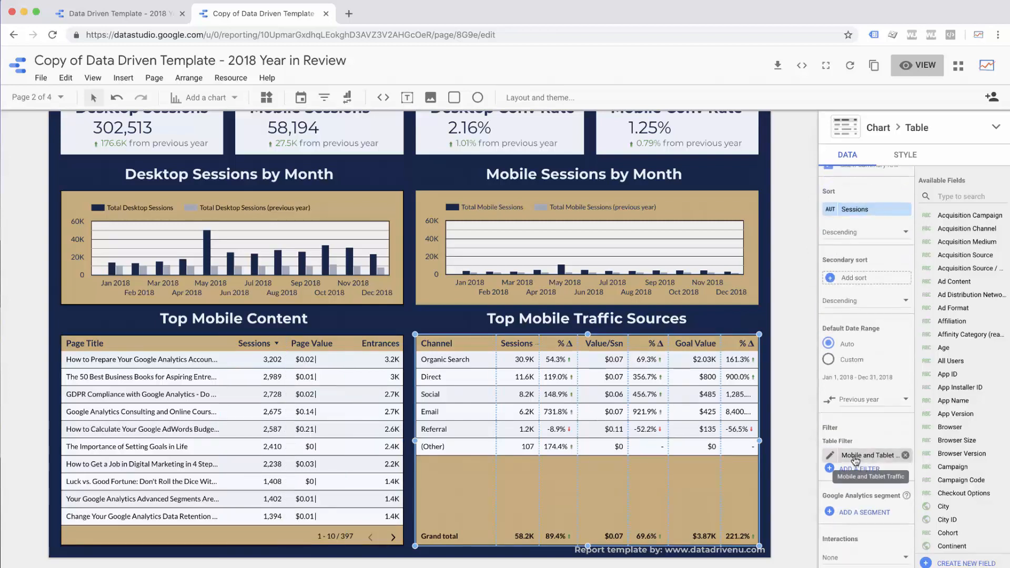
scroll(855, 460, "up", 6)
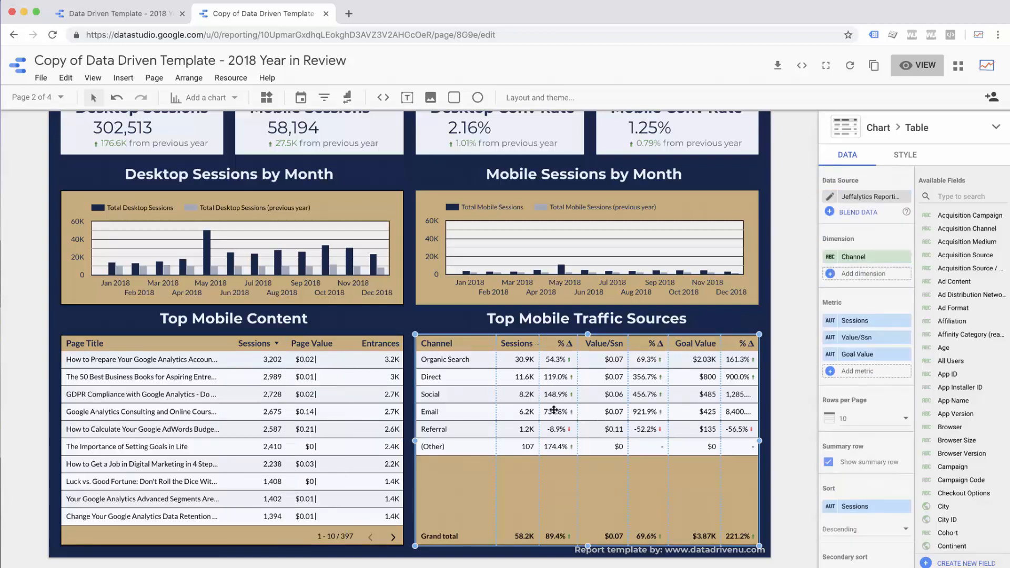
Review the two Sessions by Month charts, the Desktop Conv Rate scorecard's data settings and the Mobile Conv Rate scorecard's style settings
left_click(565, 280)
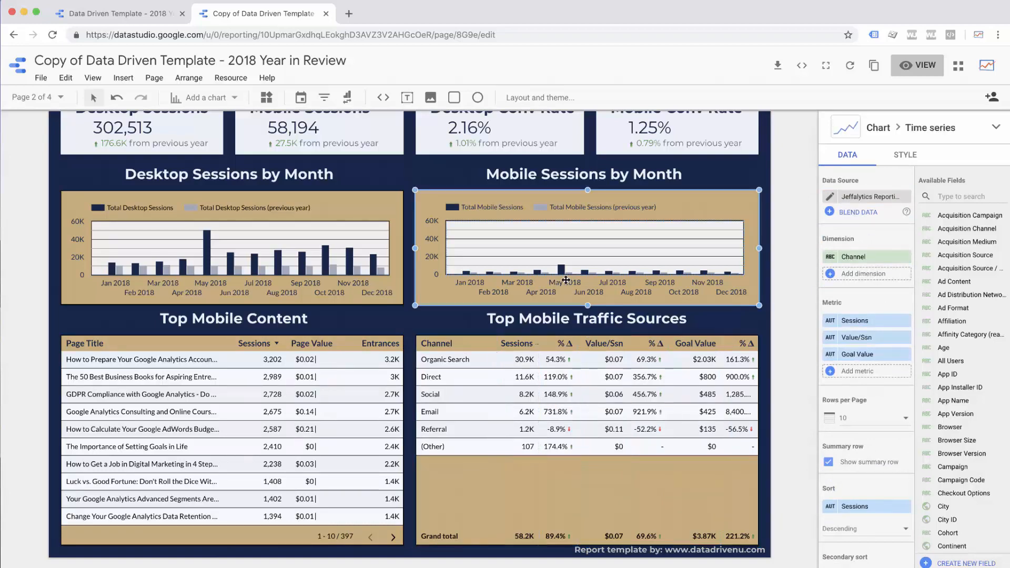
left_click(365, 265)
scroll(437, 200, "up", 3)
left_click(478, 242)
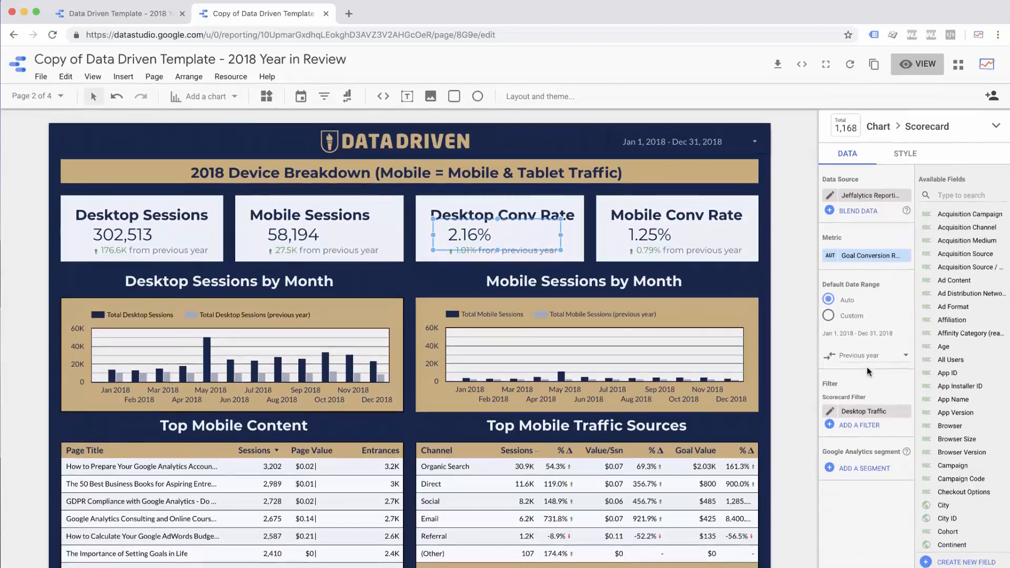
left_click(668, 238)
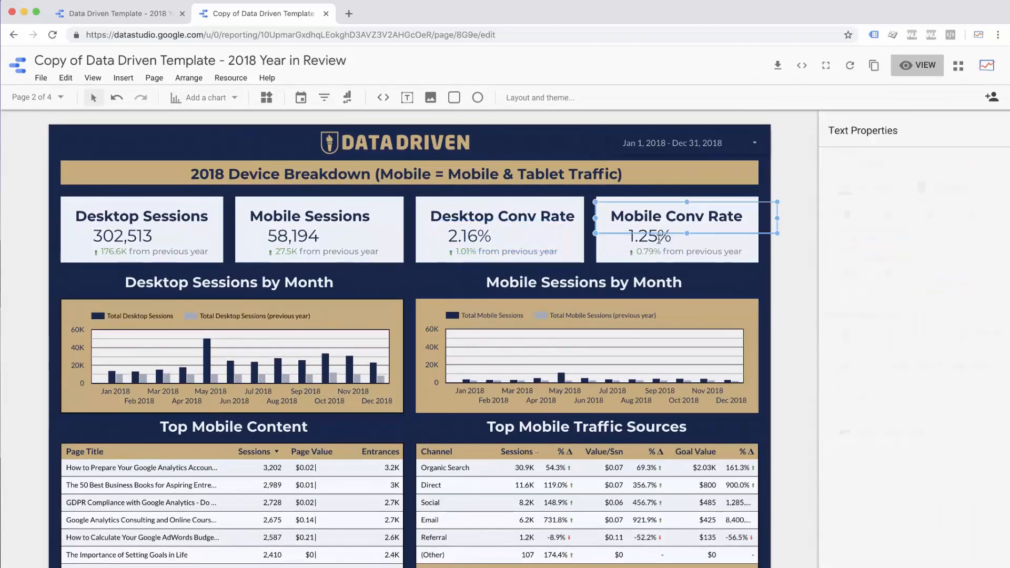
left_click(654, 243)
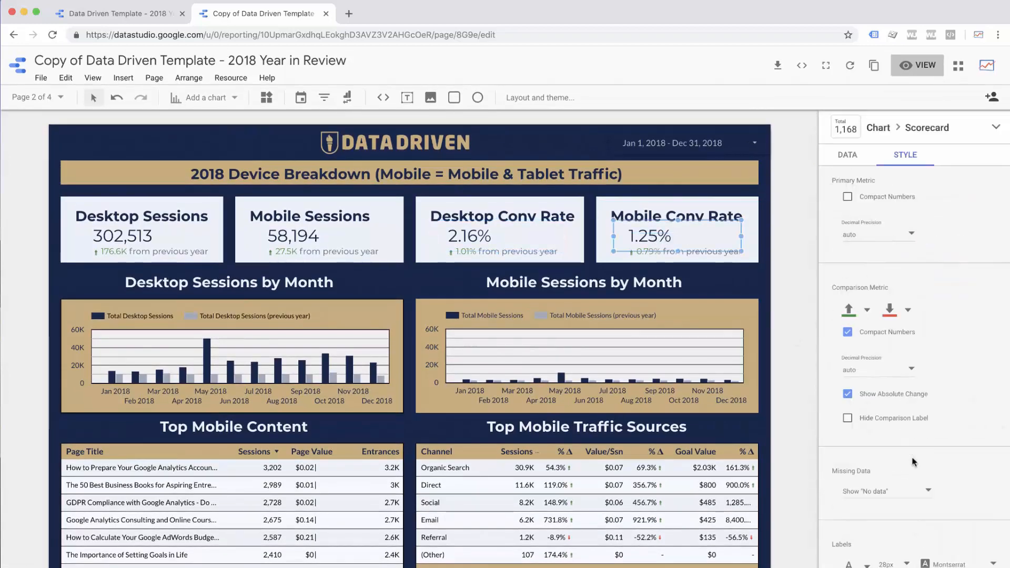
scroll(905, 421, "down", 3)
scroll(905, 411, "down", 3)
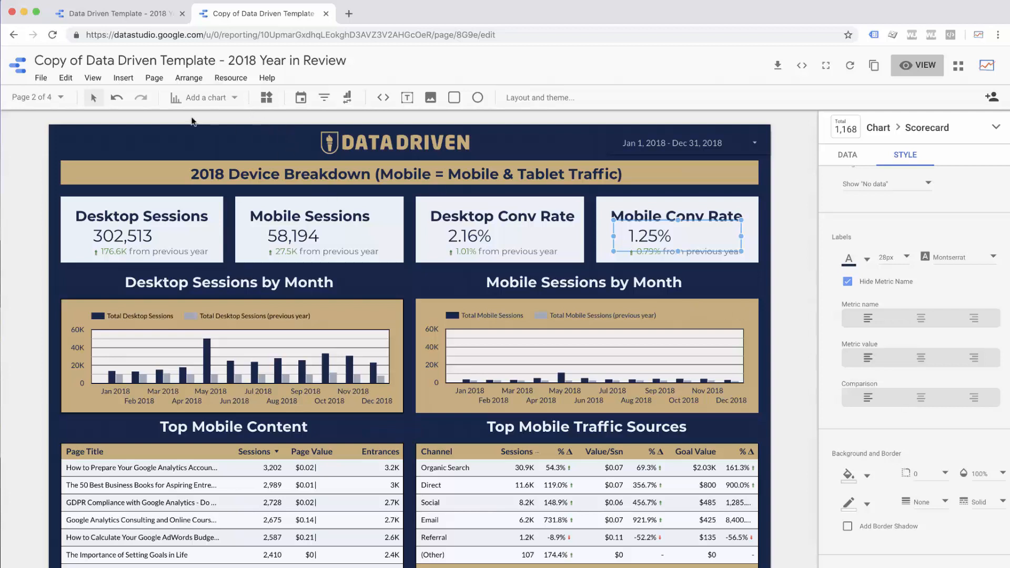
Switch the report to page 3, SEO Performance, and check the data source and metric of each of its four scorecards
left_click(61, 99)
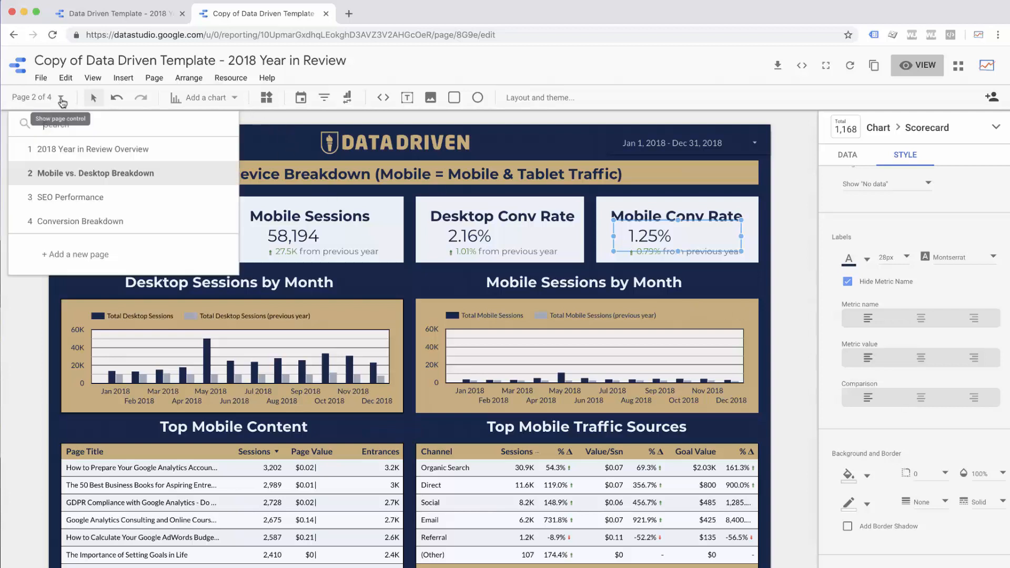
left_click(55, 199)
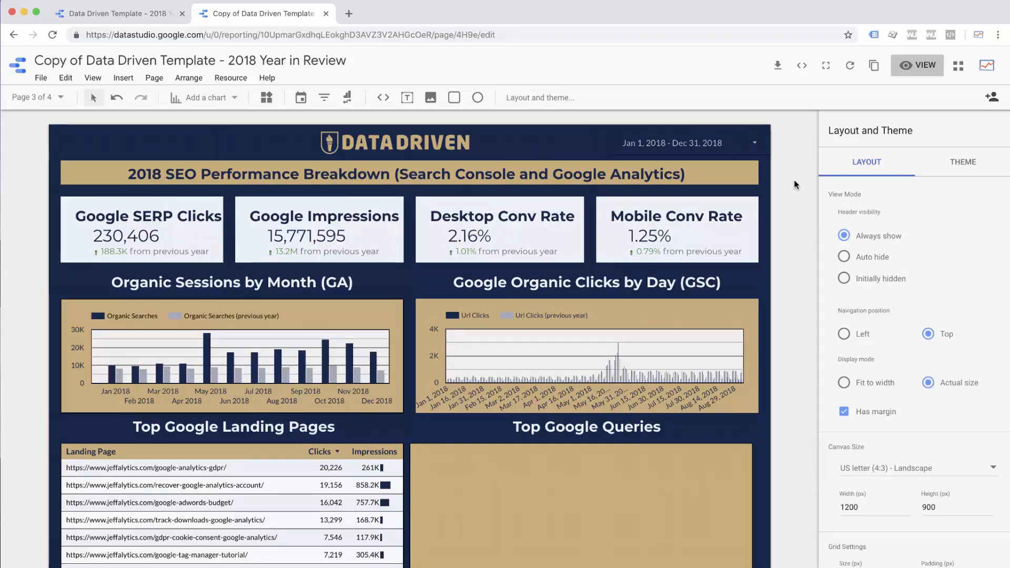
left_click(161, 241)
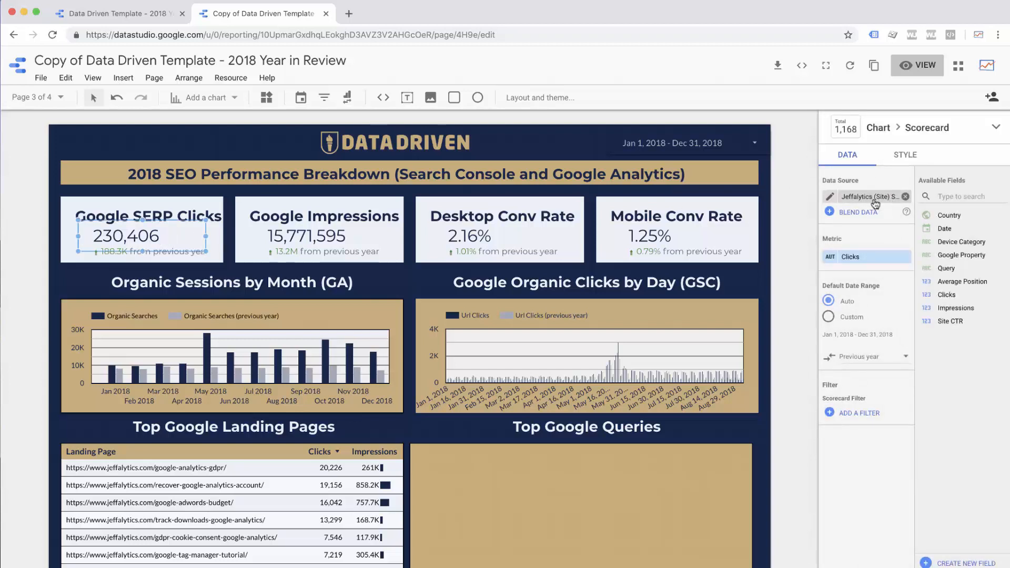
left_click(294, 238)
left_click(479, 241)
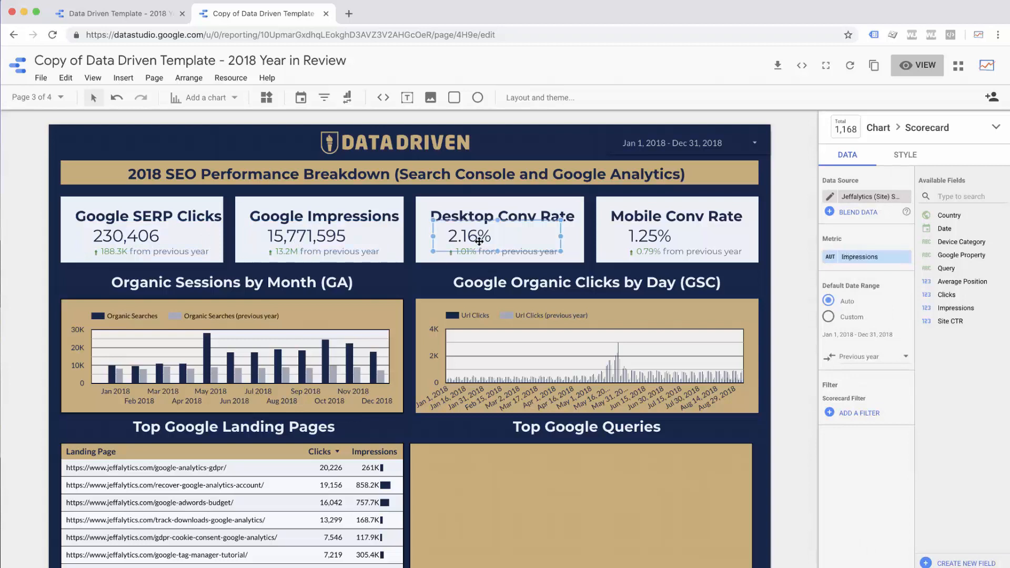
left_click(644, 244)
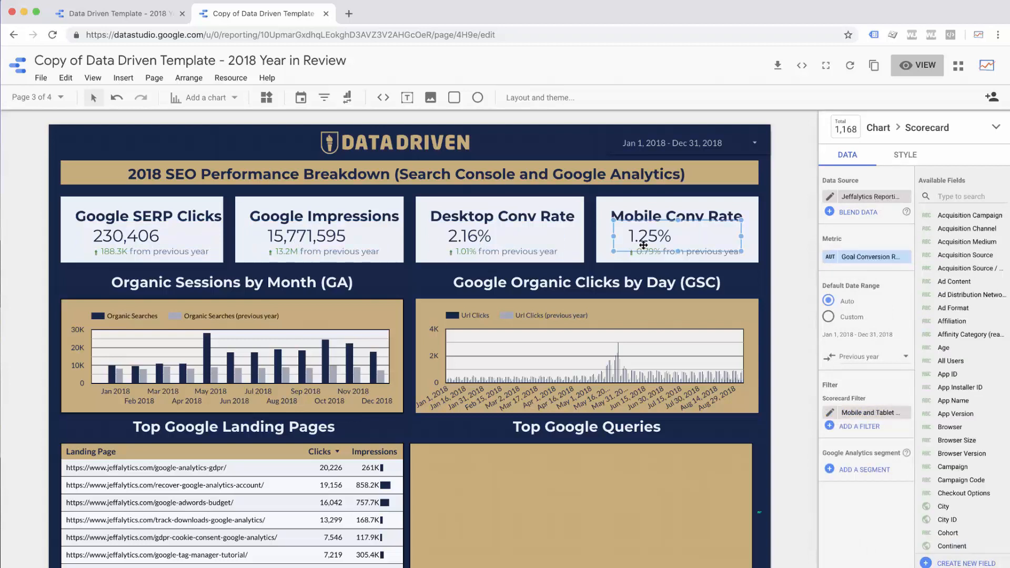
Check the Organic Sessions by Month chart's data settings, and open the Show as options for the Google Organic Clicks by Day chart's Date dimension
scroll(644, 244, "down", 1)
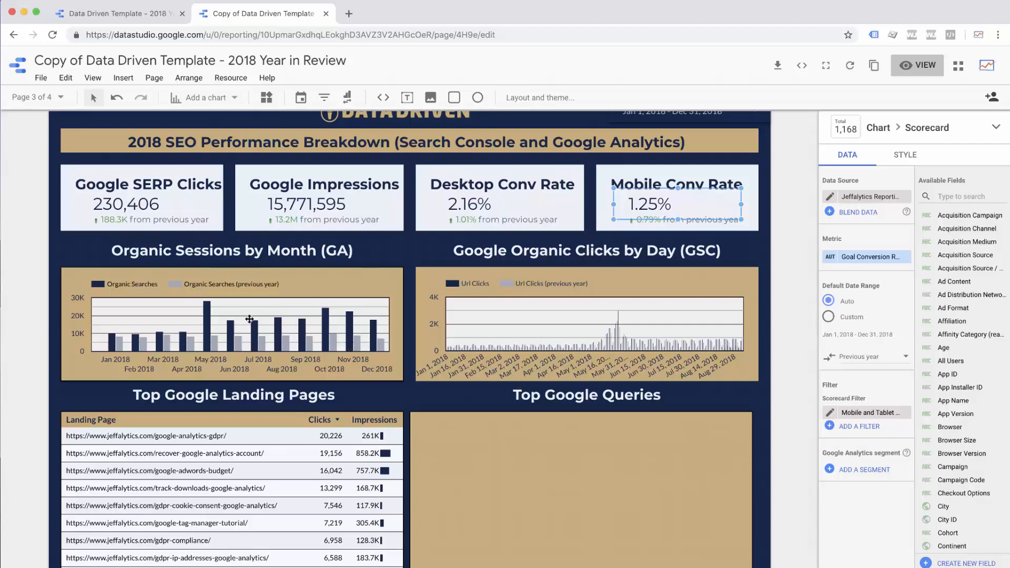
left_click(224, 326)
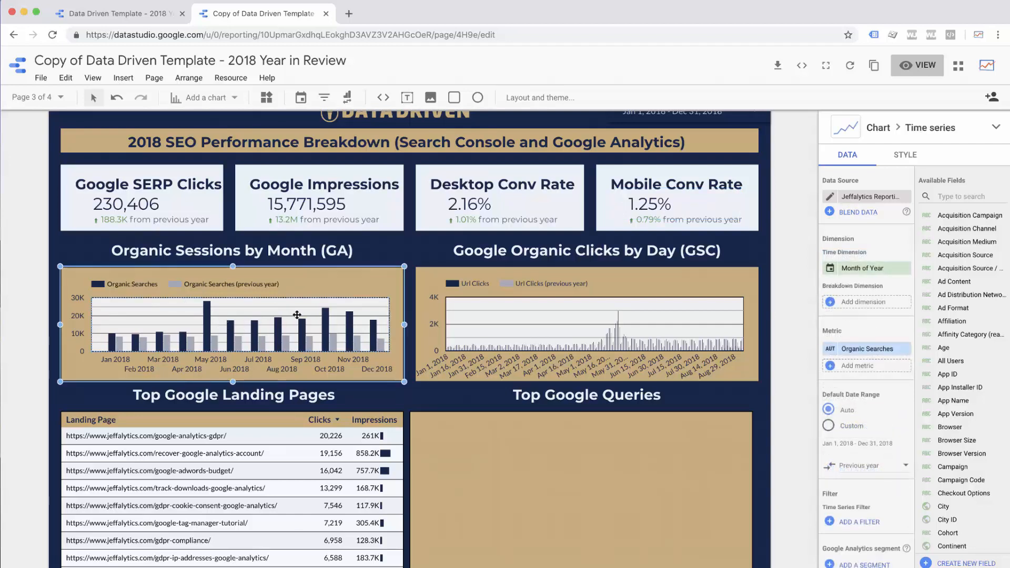
left_click(512, 331)
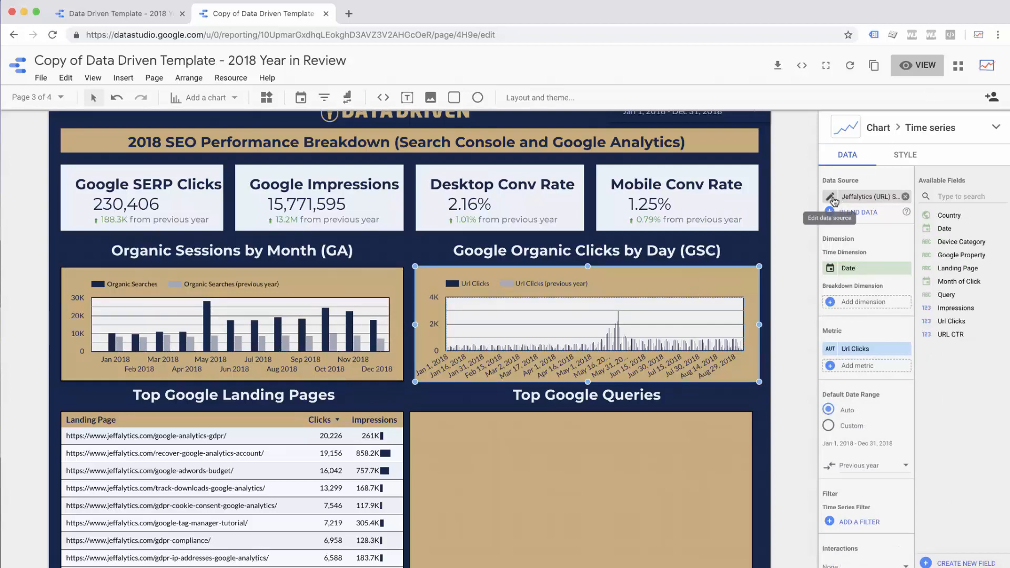
left_click(830, 268)
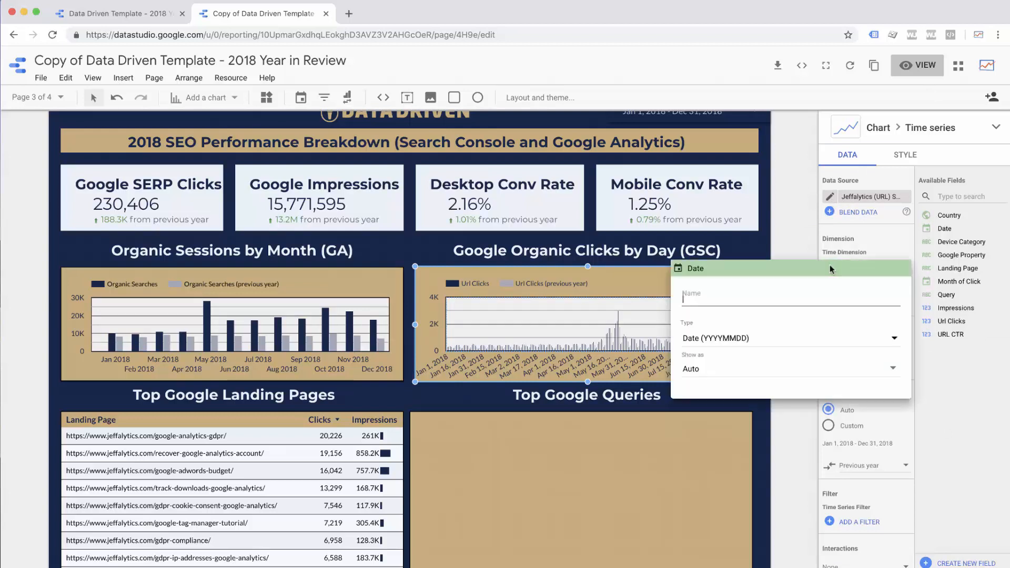
left_click(692, 371)
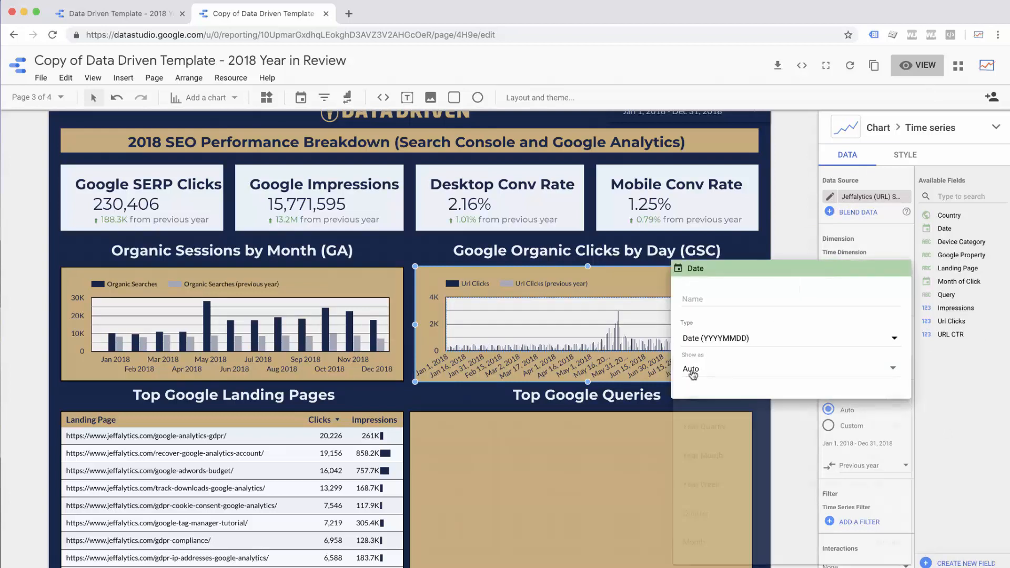
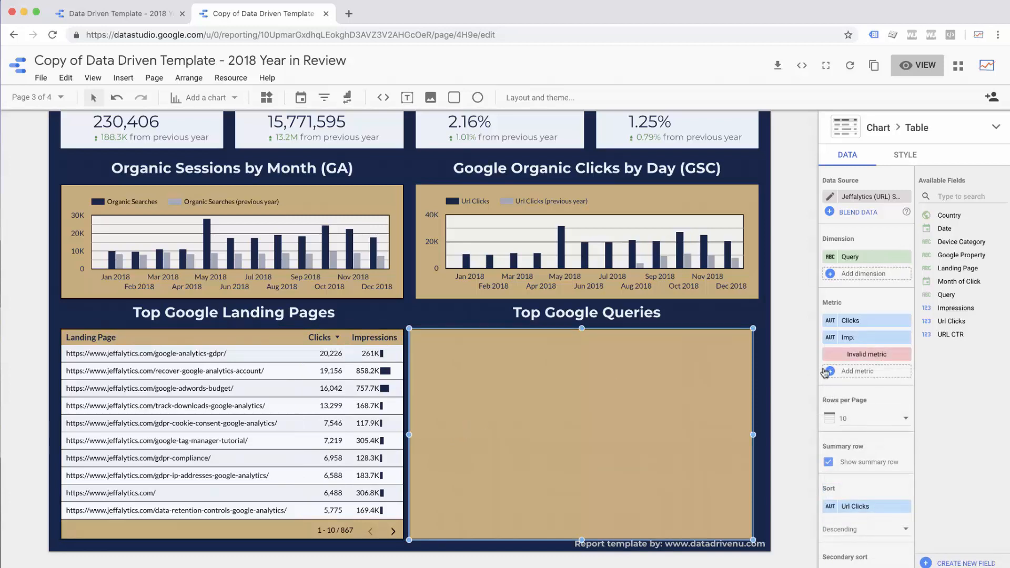
Replace the invalid metric in the Top Google Queries table with URL CTR, and rename that metric as CTR
mouse_move(887, 358)
left_click(905, 357)
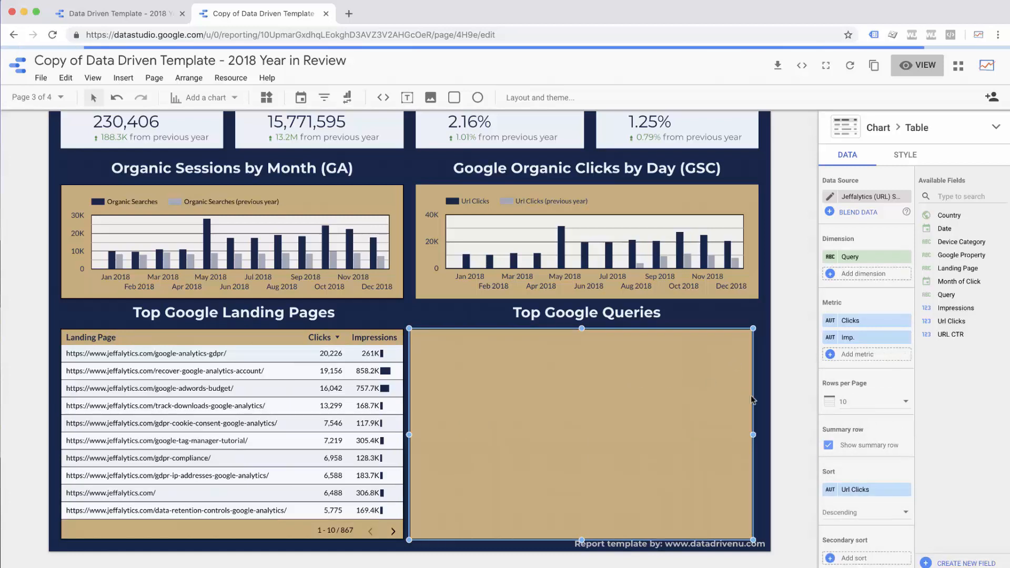
left_click(857, 357)
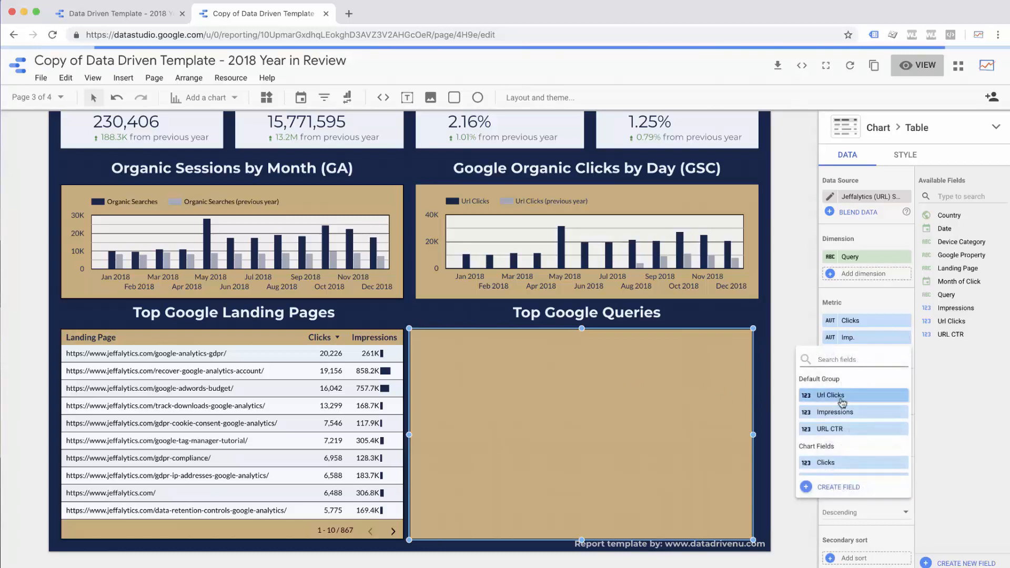
left_click(829, 430)
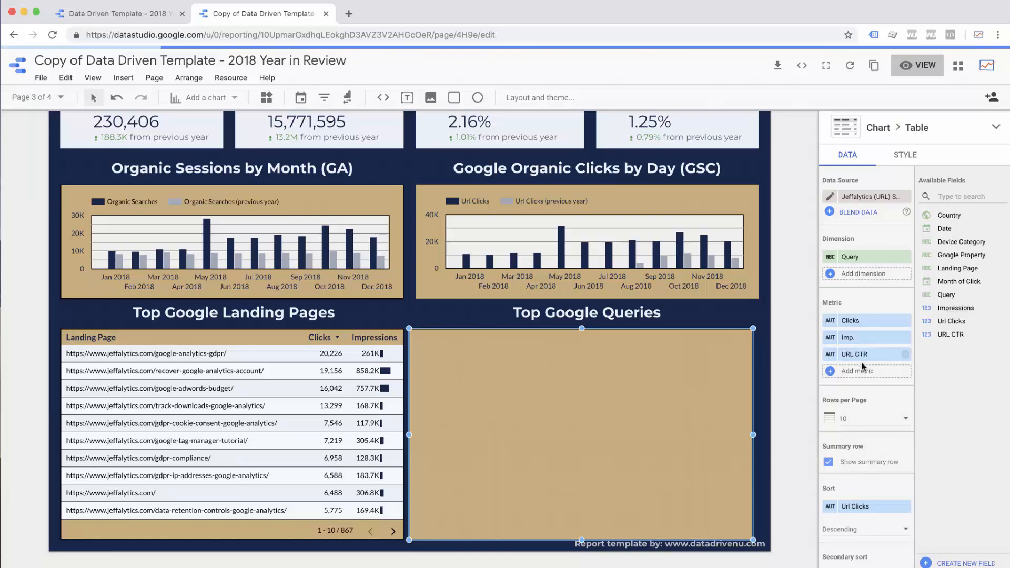
left_click(828, 355)
type("CTR")
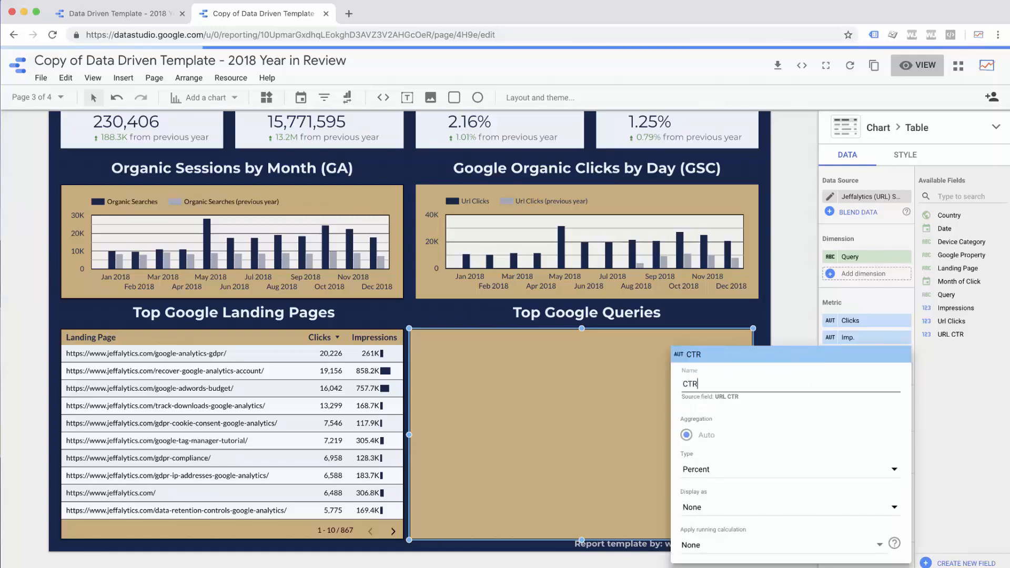
left_click(930, 407)
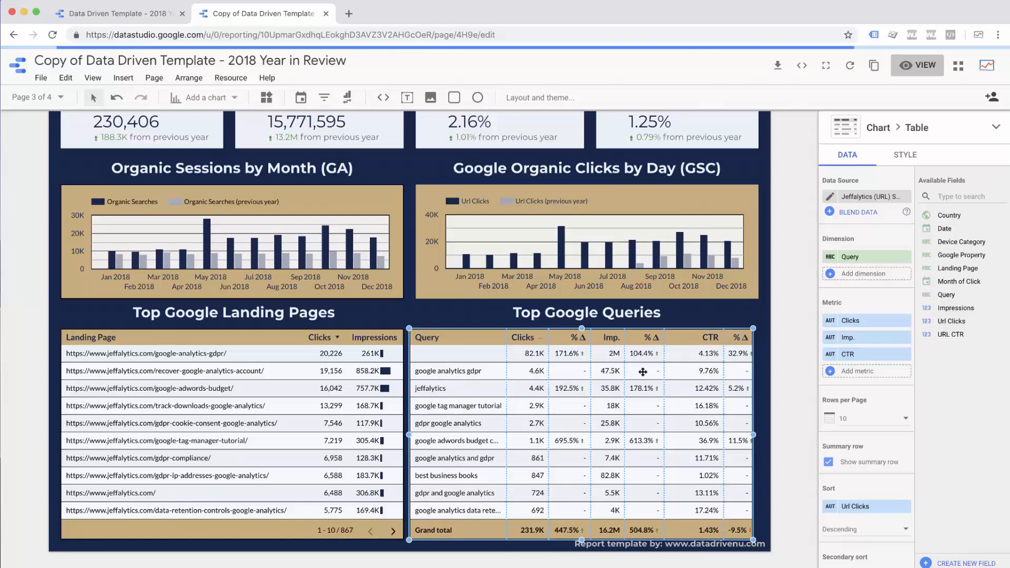
Look over the SEO page, comparing the Top Google Queries table with the landing pages table, scorecards and charts
scroll(716, 415, "up", 2)
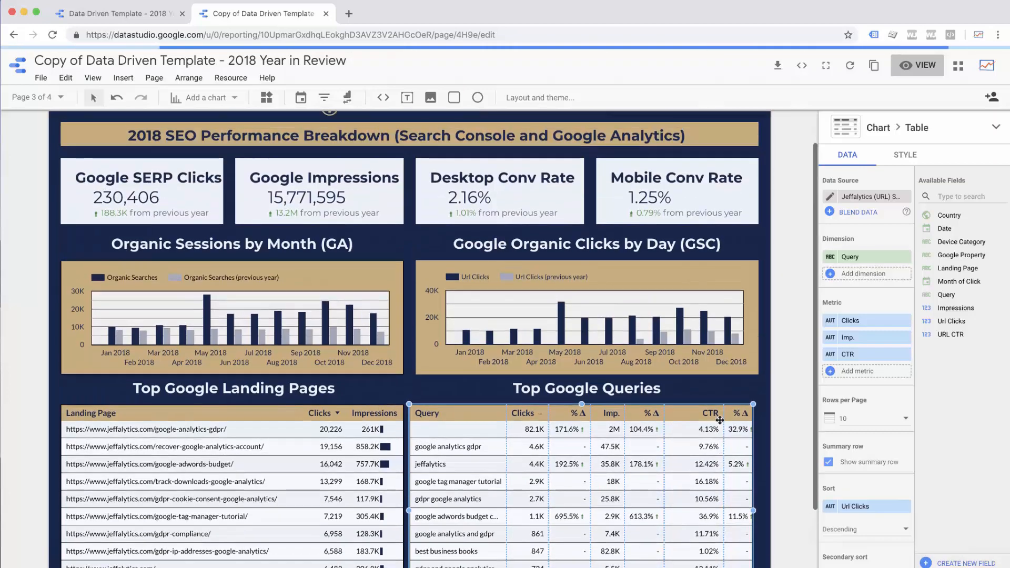
scroll(719, 421, "down", 1)
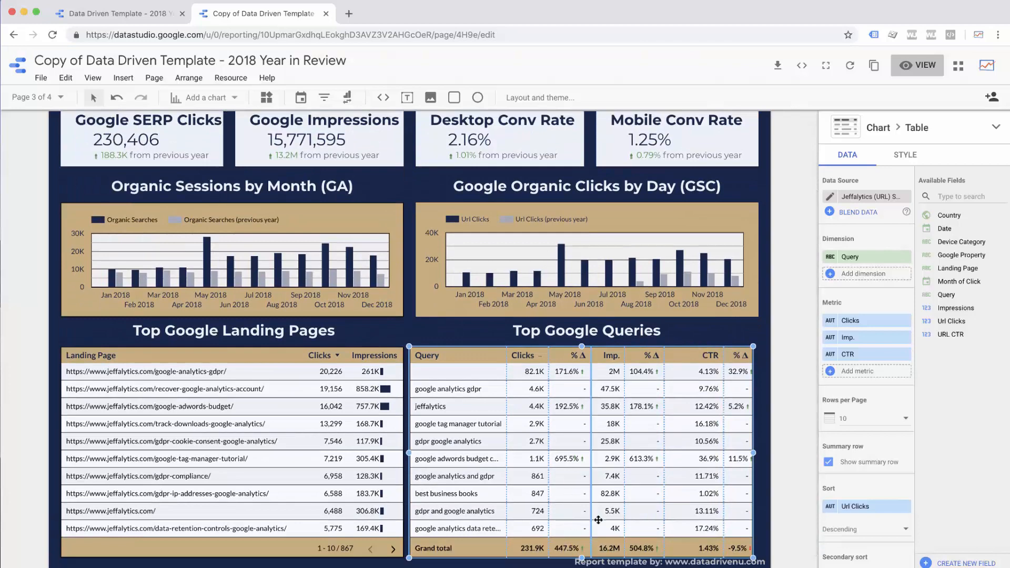
scroll(565, 459, "up", 2)
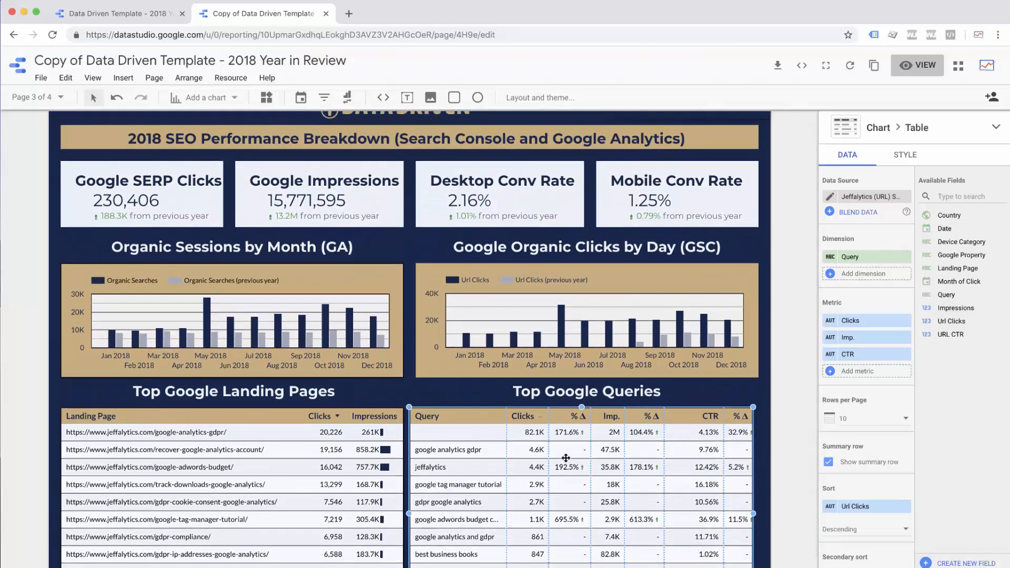
scroll(565, 458, "down", 4)
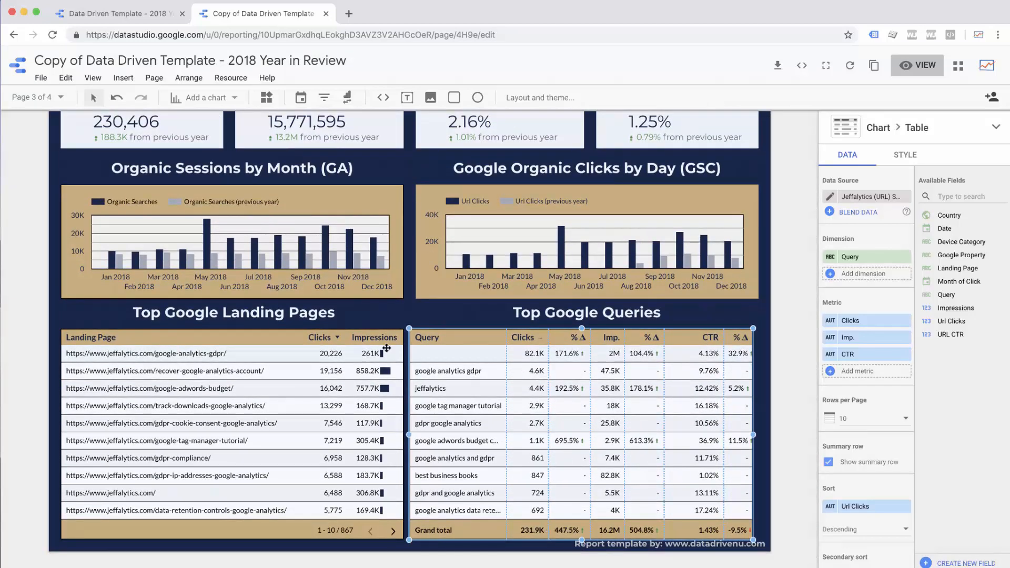
scroll(111, 166, "up", 3)
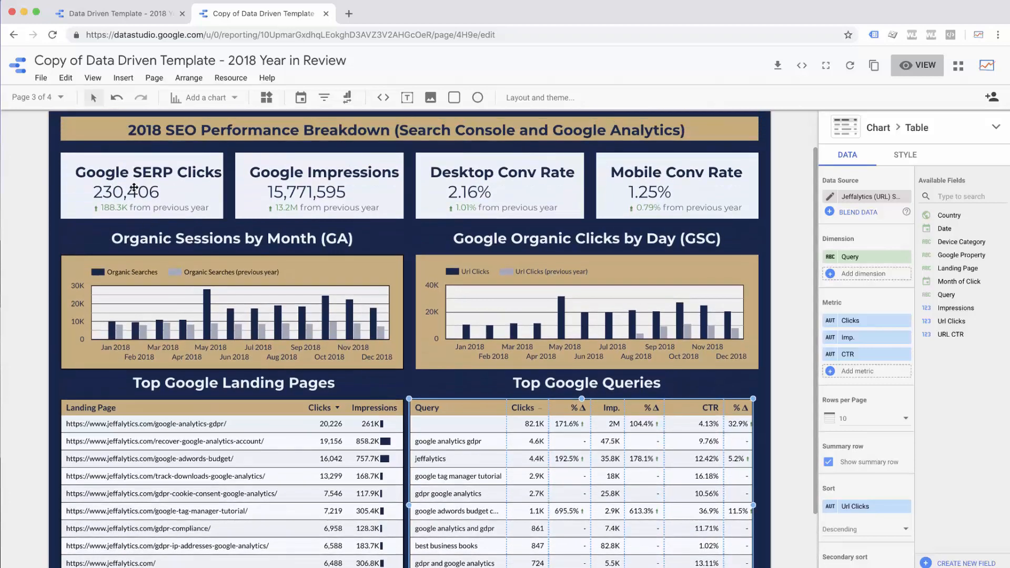
scroll(560, 497, "down", 3)
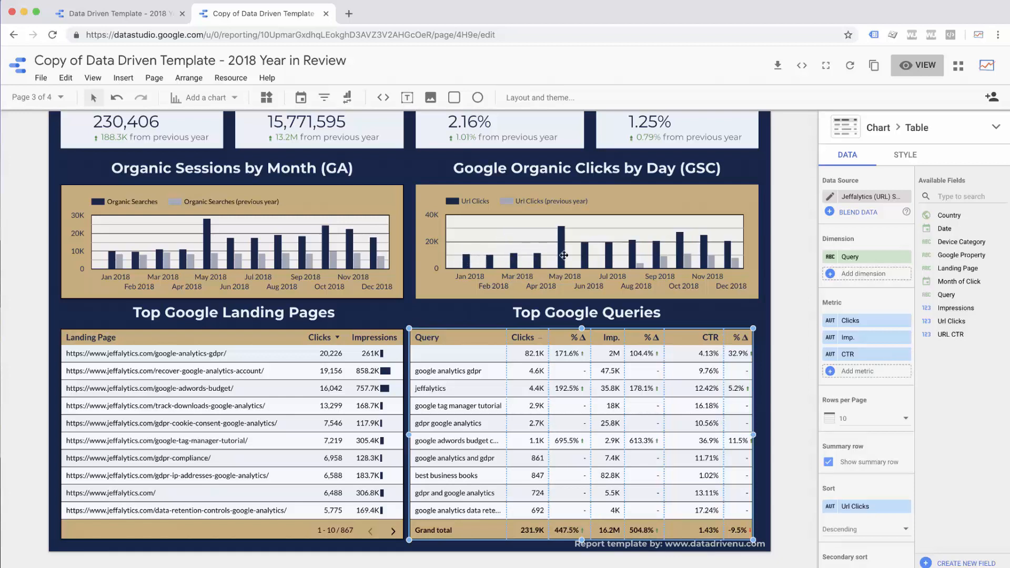
Show data labels on the Google Organic Clicks by Day chart and set its left Y-axis maximum to 30000
left_click(517, 233)
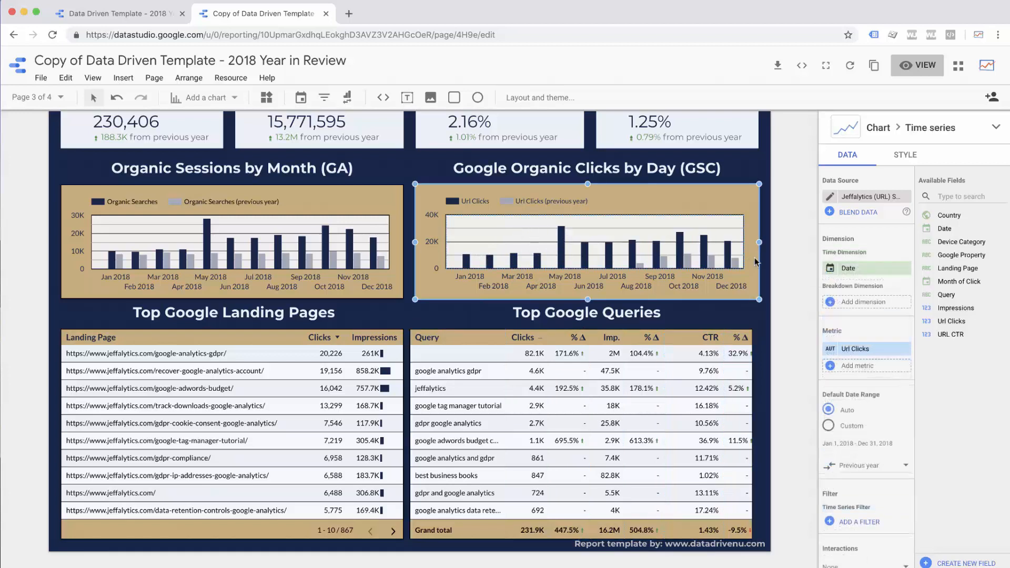
left_click(896, 162)
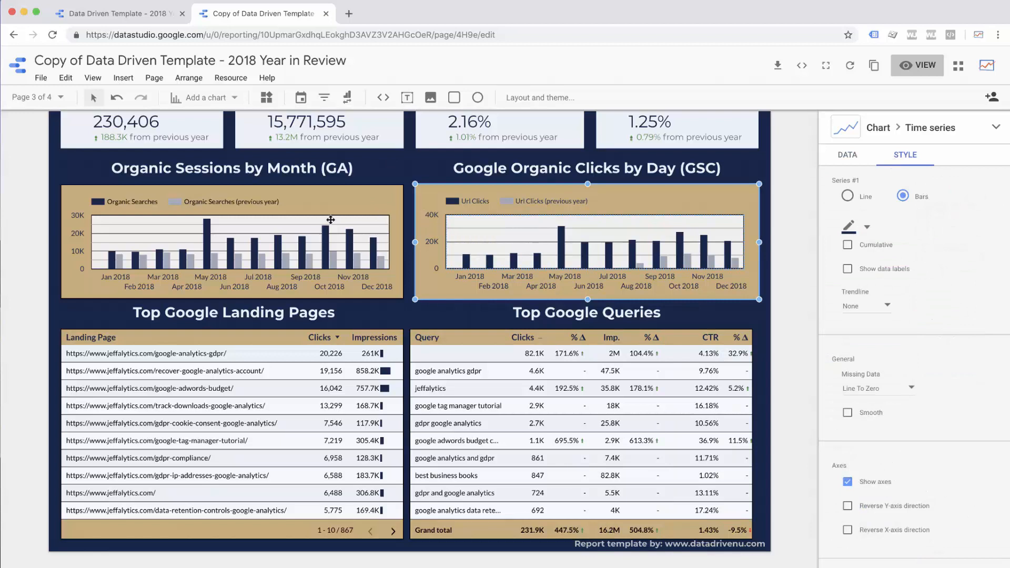
left_click(848, 270)
scroll(844, 458, "down", 5)
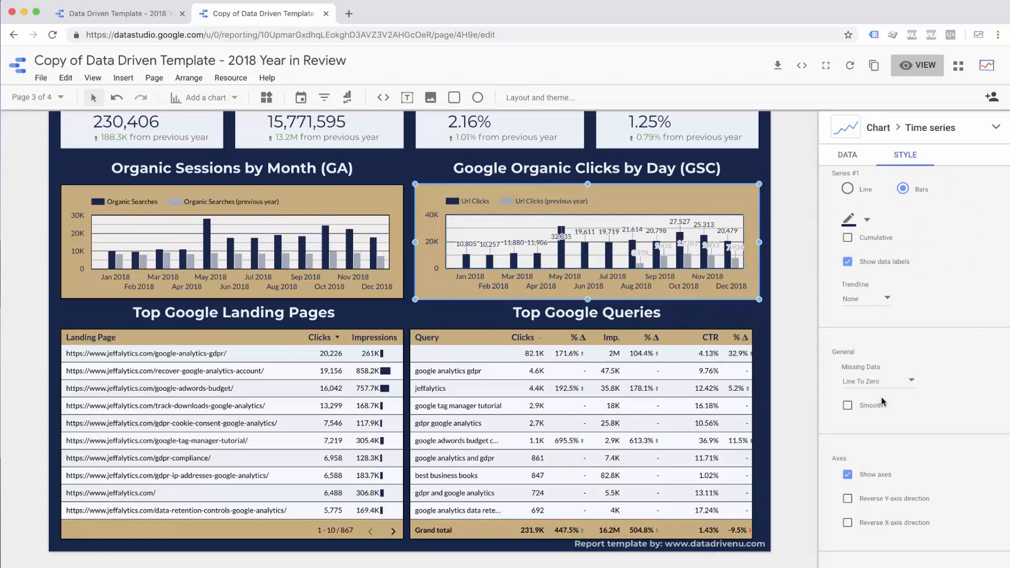
scroll(842, 480, "down", 2)
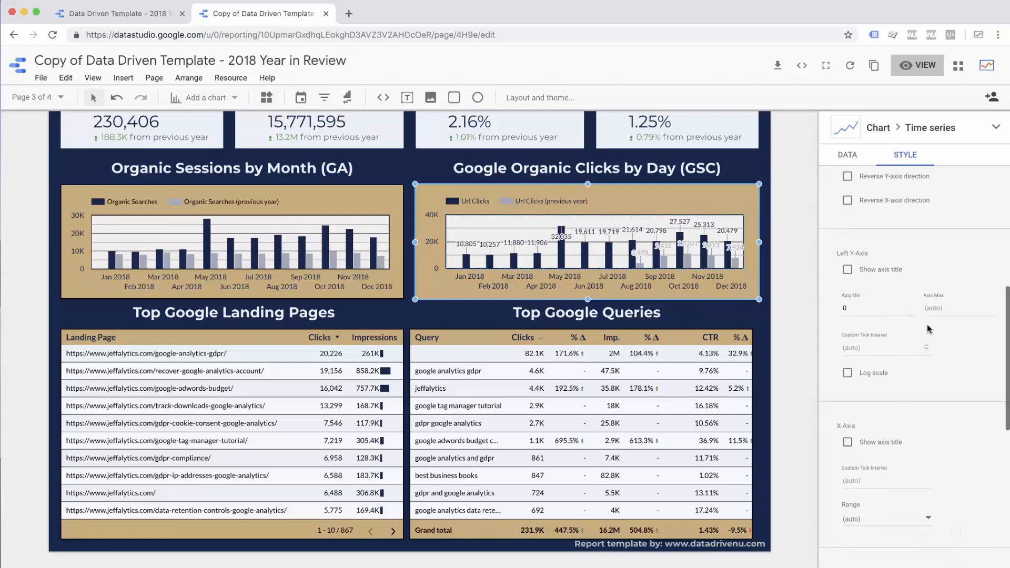
left_click(938, 301)
type("3000")
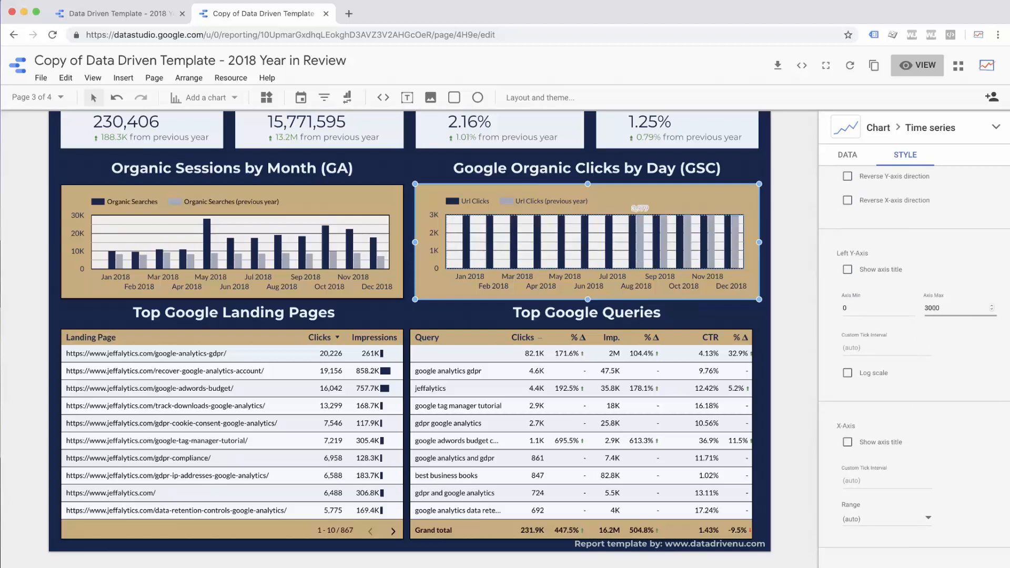
type("0")
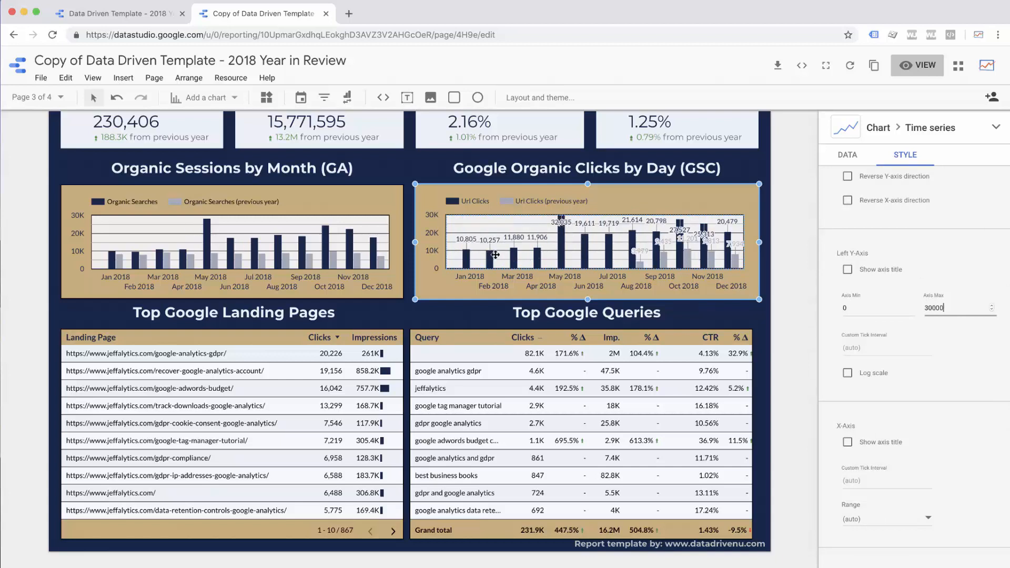
Show data labels on the Organic Sessions by Month chart and compare it with the Google Organic Clicks by Day chart
left_click(264, 240)
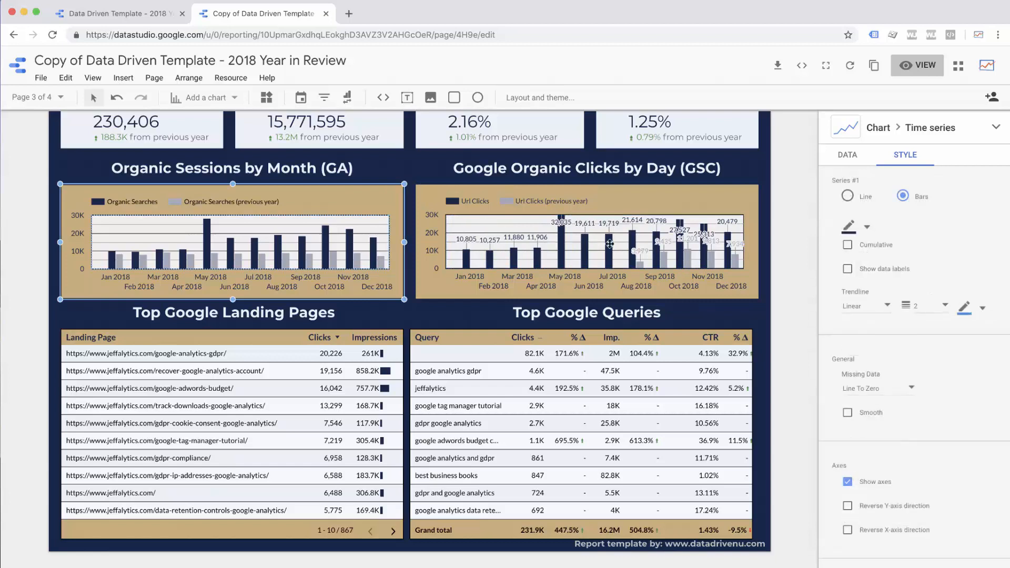
left_click(849, 269)
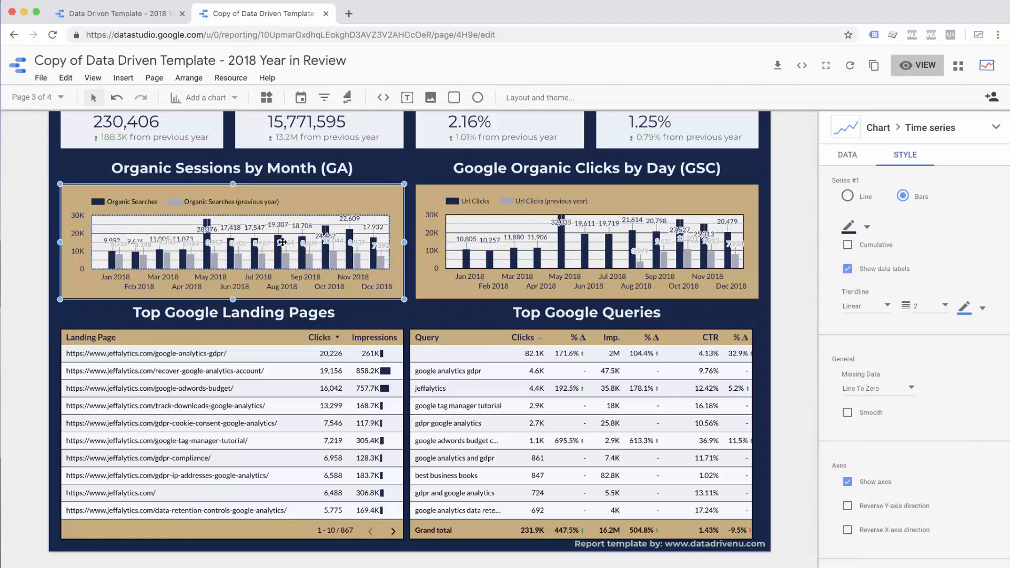
left_click(633, 210)
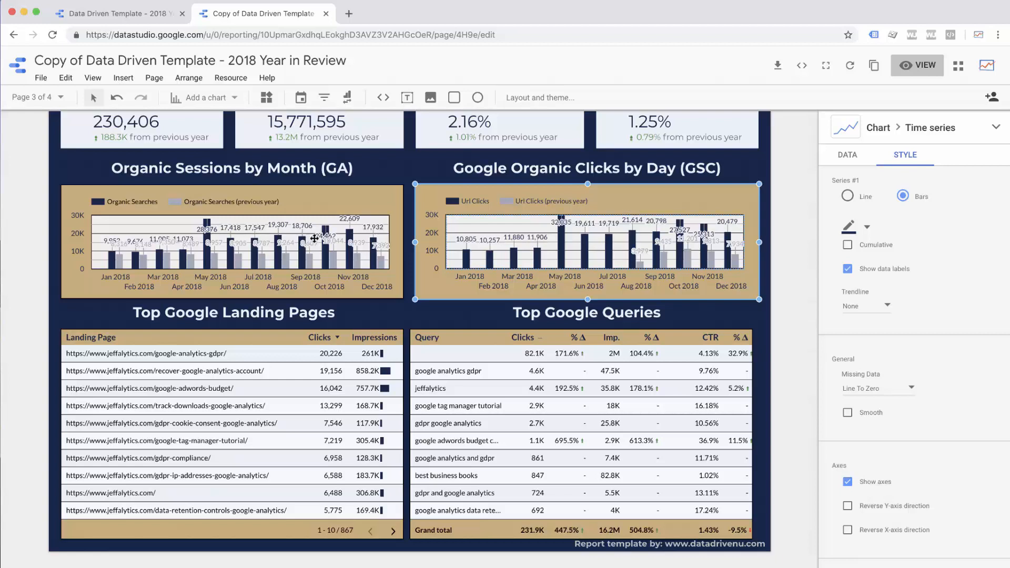
Replace the Organic Searches metric in the Organic Sessions by Month chart with Sessions
left_click(339, 225)
left_click(848, 155)
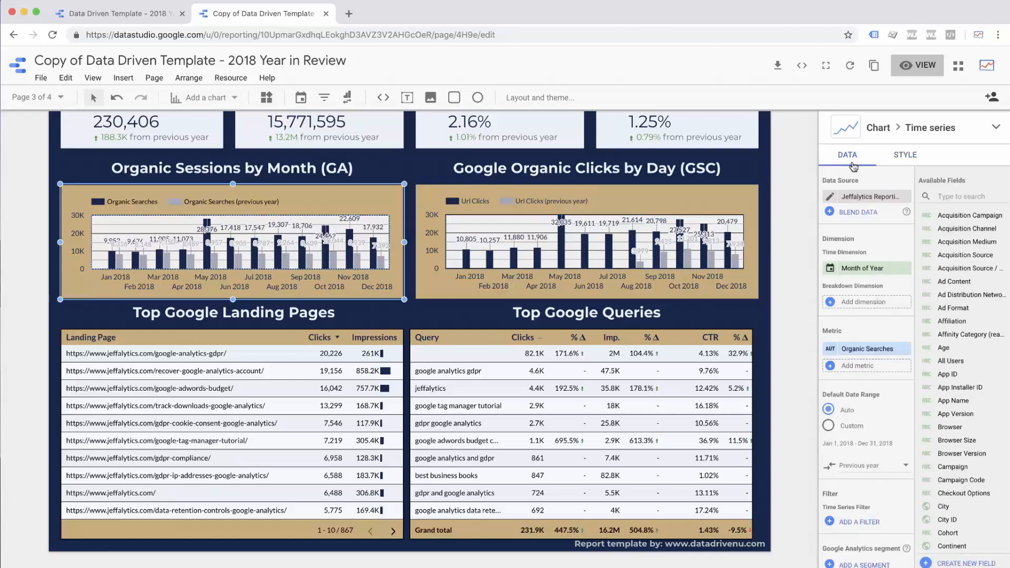
left_click(867, 350)
scroll(842, 416, "down", 5)
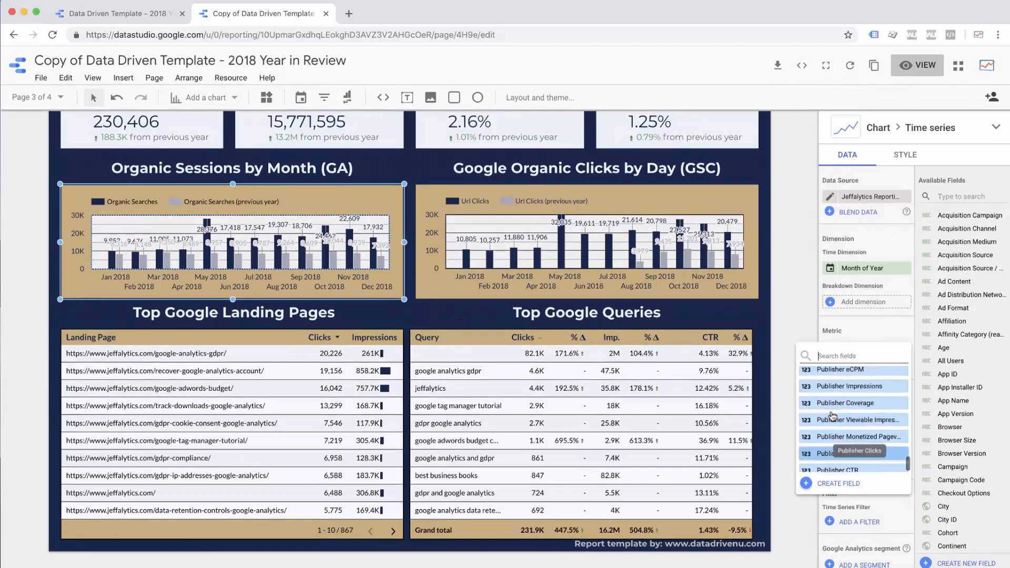
left_click(835, 356)
type("sessions")
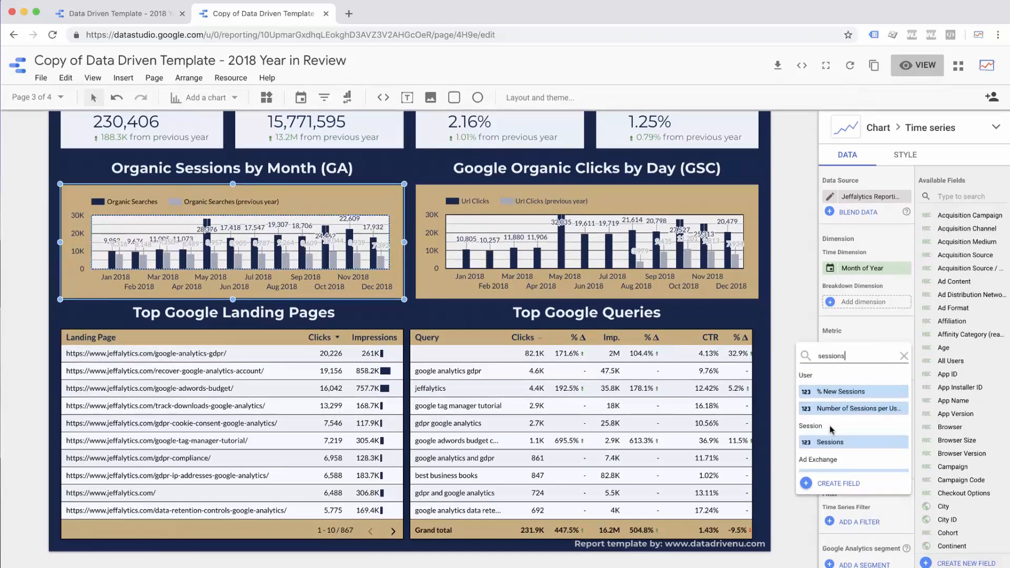
left_click(832, 442)
Apply the existing Organic Search Traffic filter to the Organic Sessions by Month chart and check the filter's condition
scroll(863, 413, "down", 1)
left_click(849, 474)
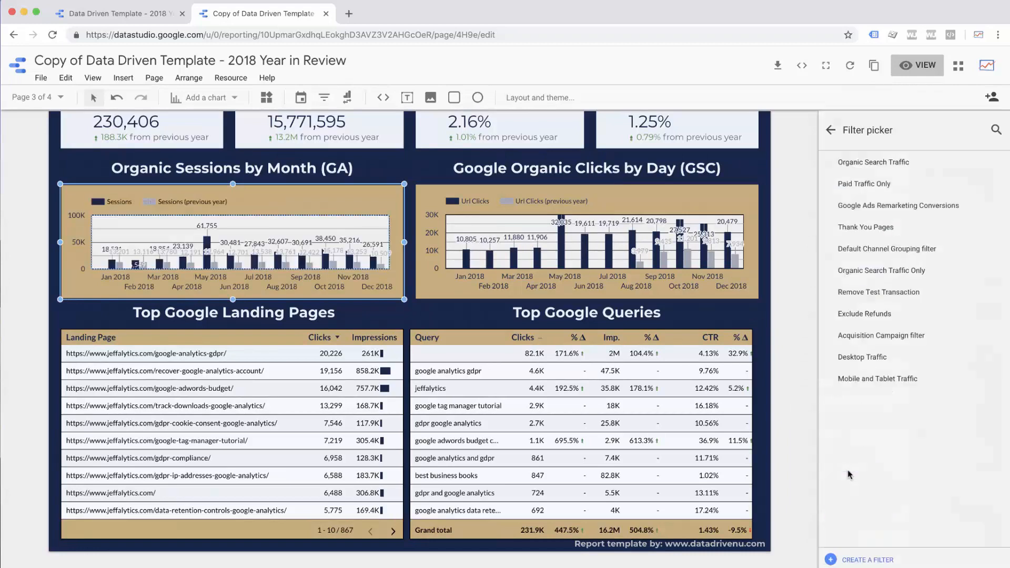
left_click(883, 163)
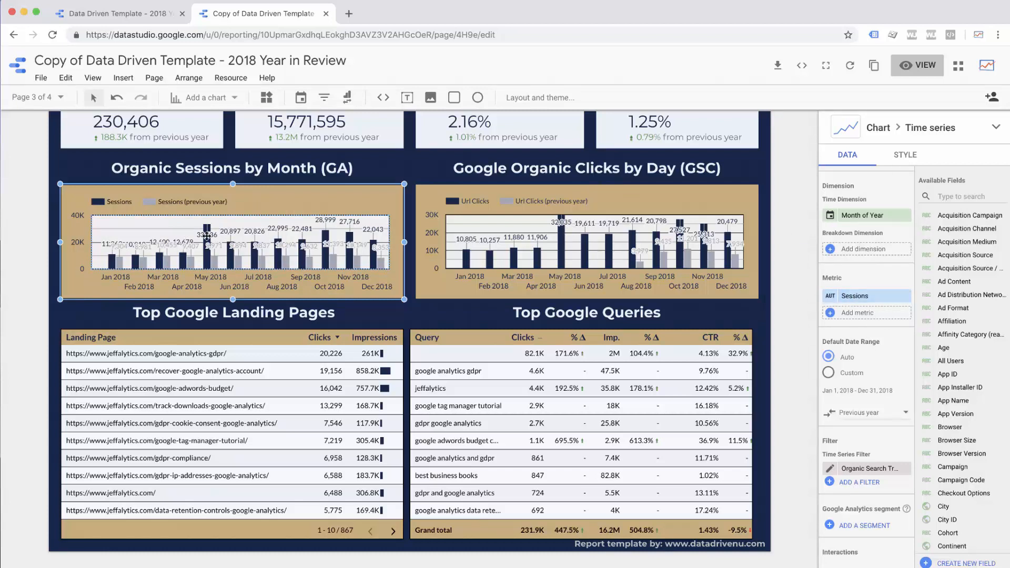
left_click(894, 296)
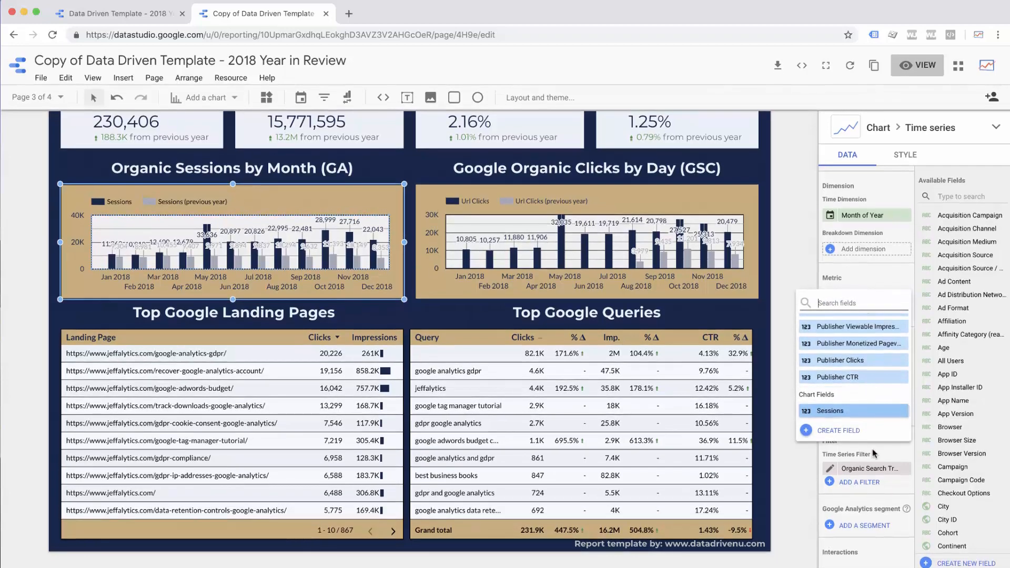
left_click(888, 453)
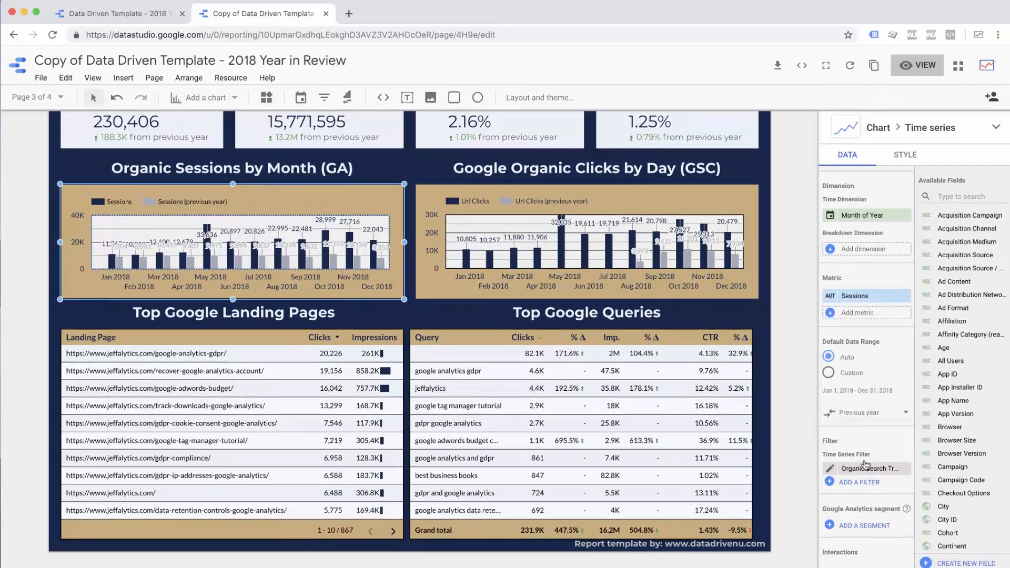
left_click(835, 470)
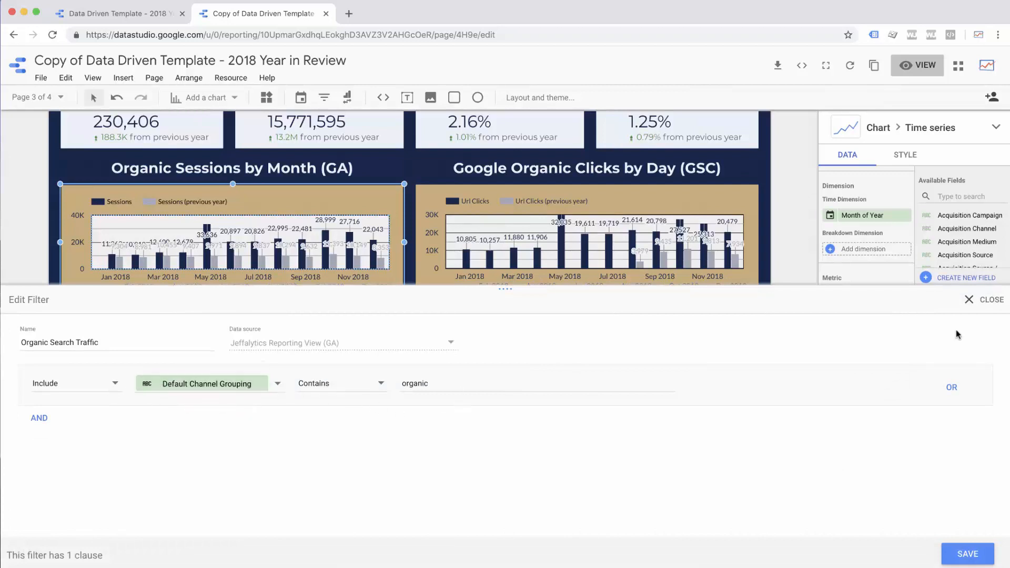
left_click(987, 309)
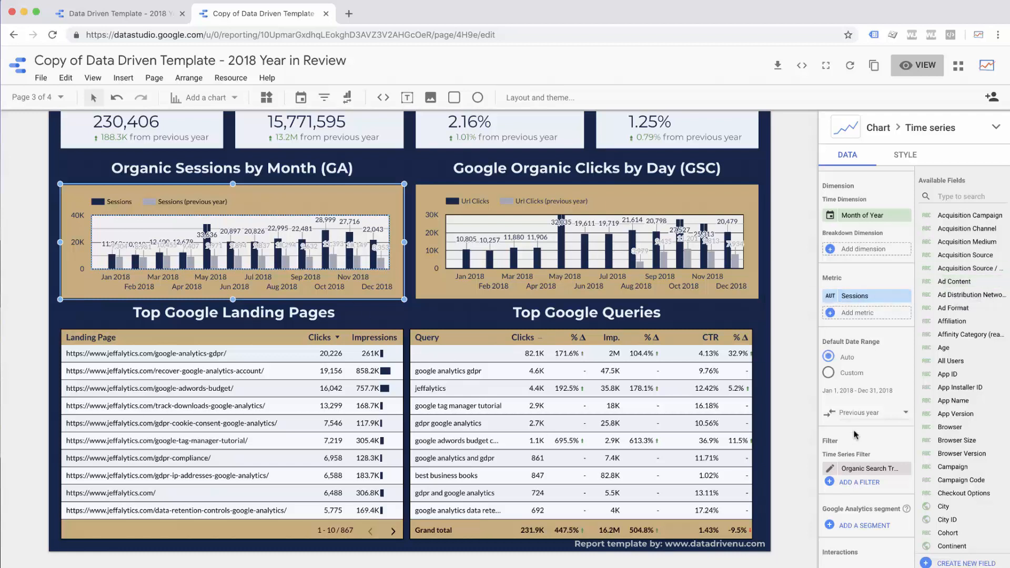
Set the comparison date range of the Organic Sessions by Month chart to None
scroll(855, 435, "down", 1)
left_click(863, 400)
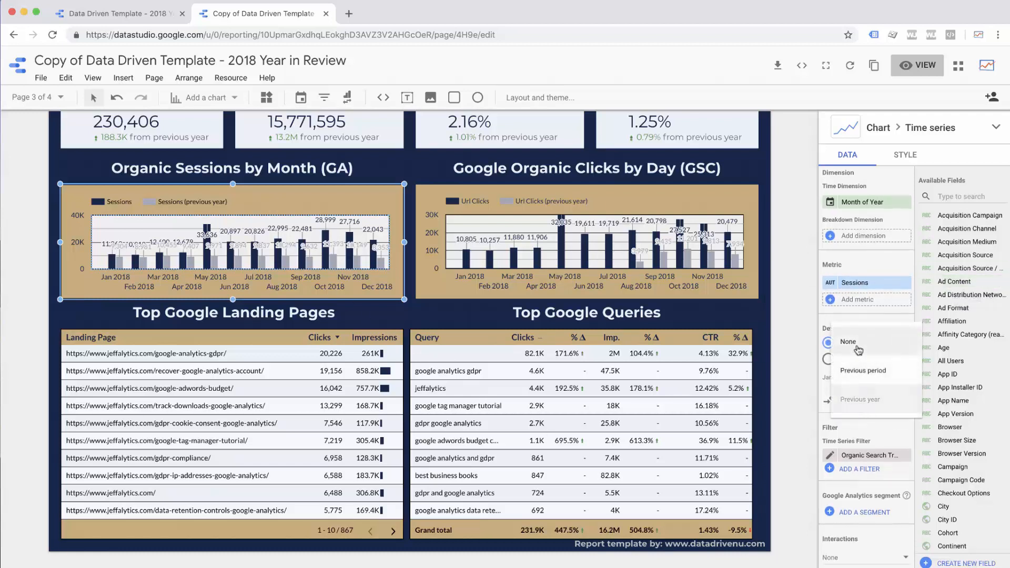
left_click(859, 351)
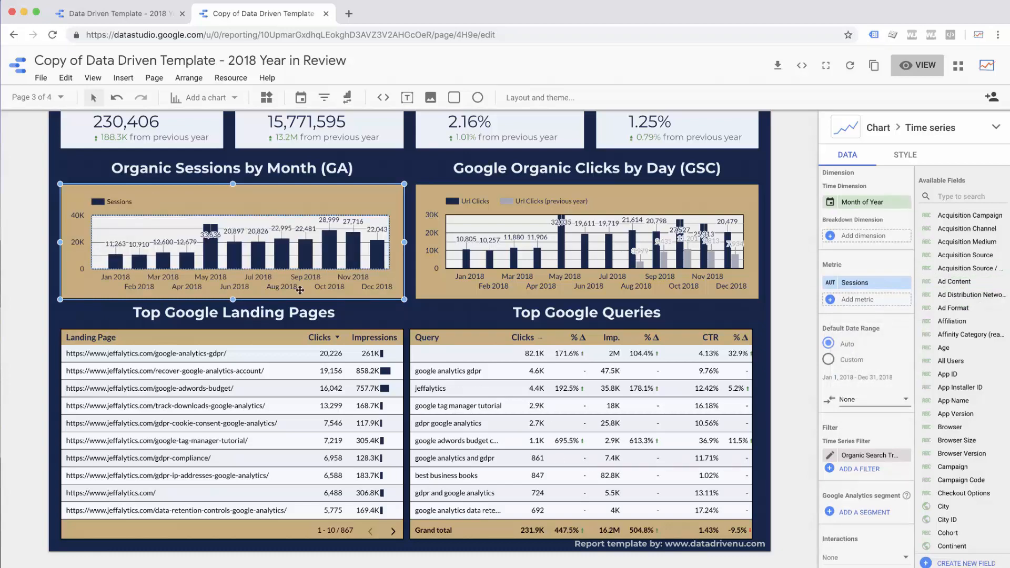
Create a new filter for the Top Google Queries table, named Google Search Console Query Contains a Value
left_click(476, 360)
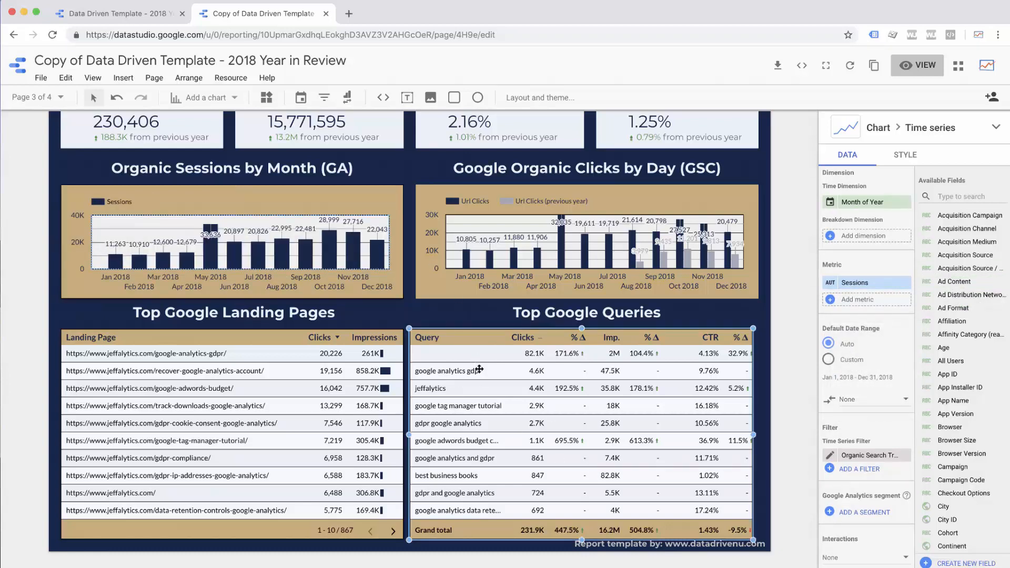
scroll(882, 339, "down", 5)
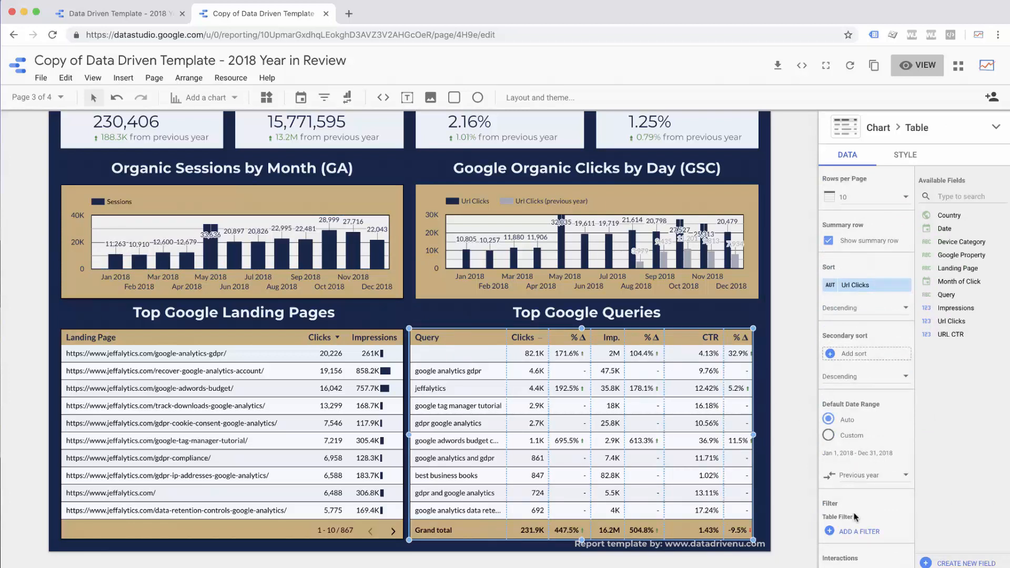
left_click(857, 531)
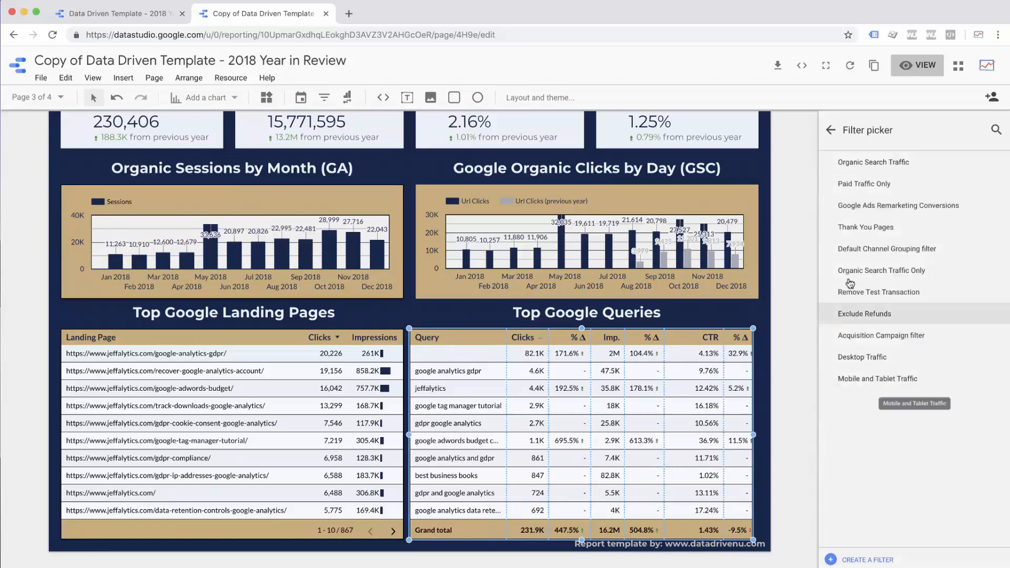
left_click(867, 560)
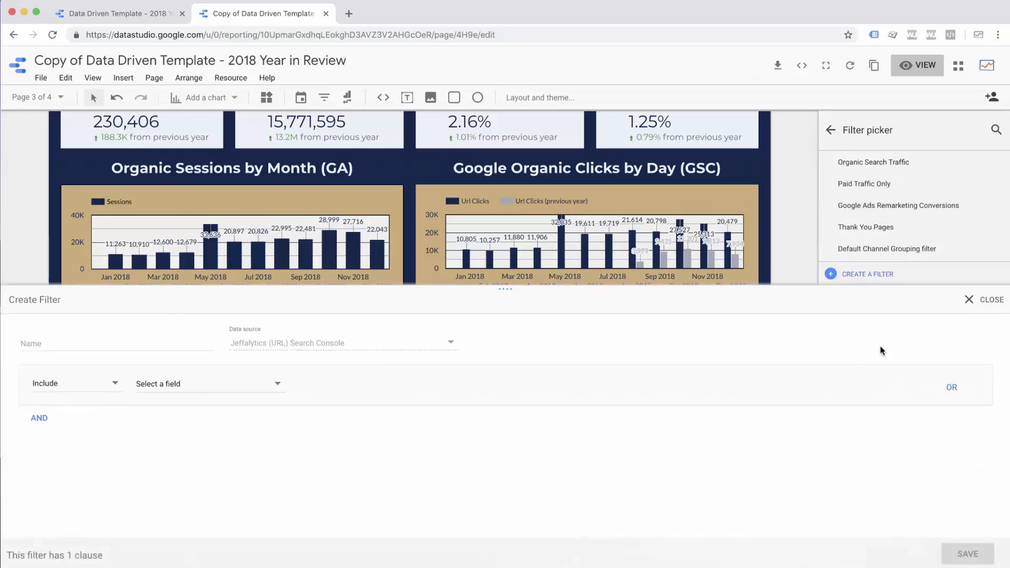
left_click(65, 339)
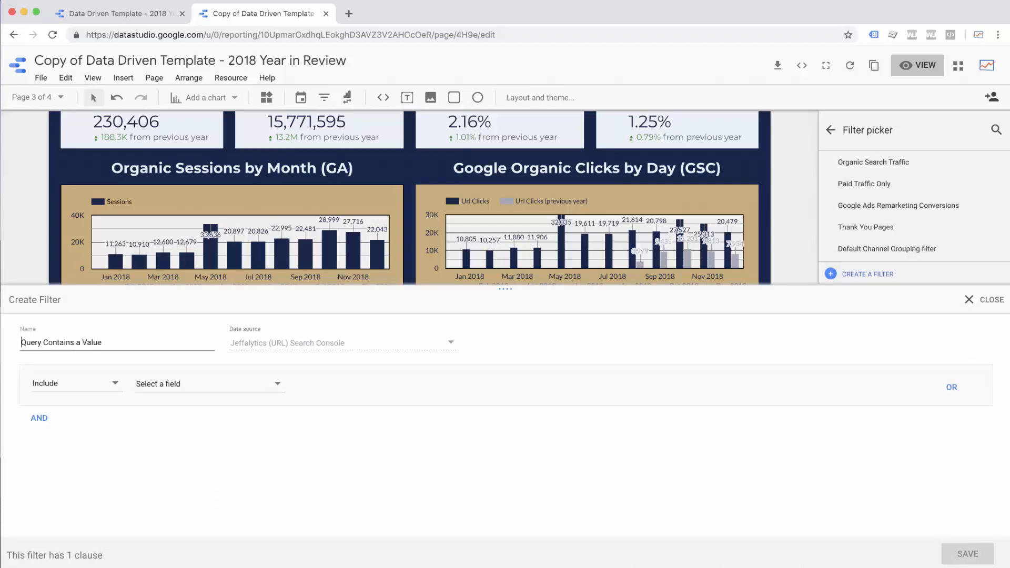
type("Google Search Console")
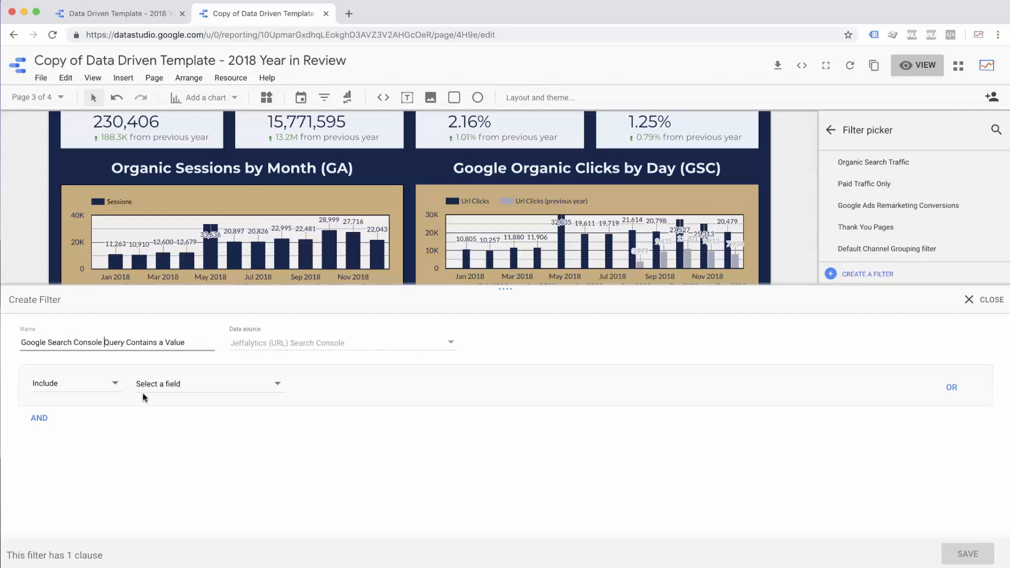
Define the new filter's clause as Exclude, Query, Is Null, and save it to the Top Google Queries table
left_click(163, 387)
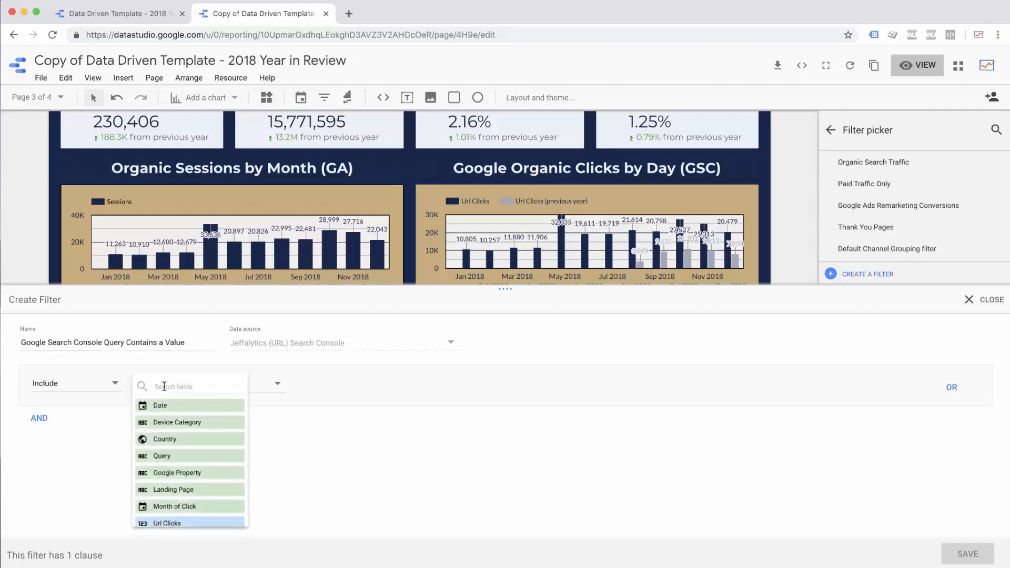
type("quer")
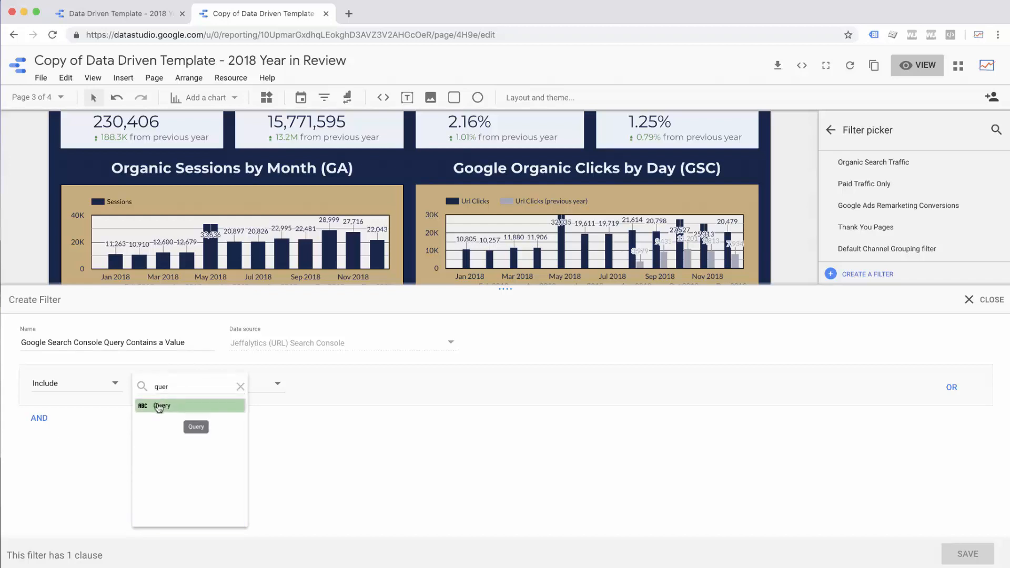
left_click(176, 406)
left_click(344, 388)
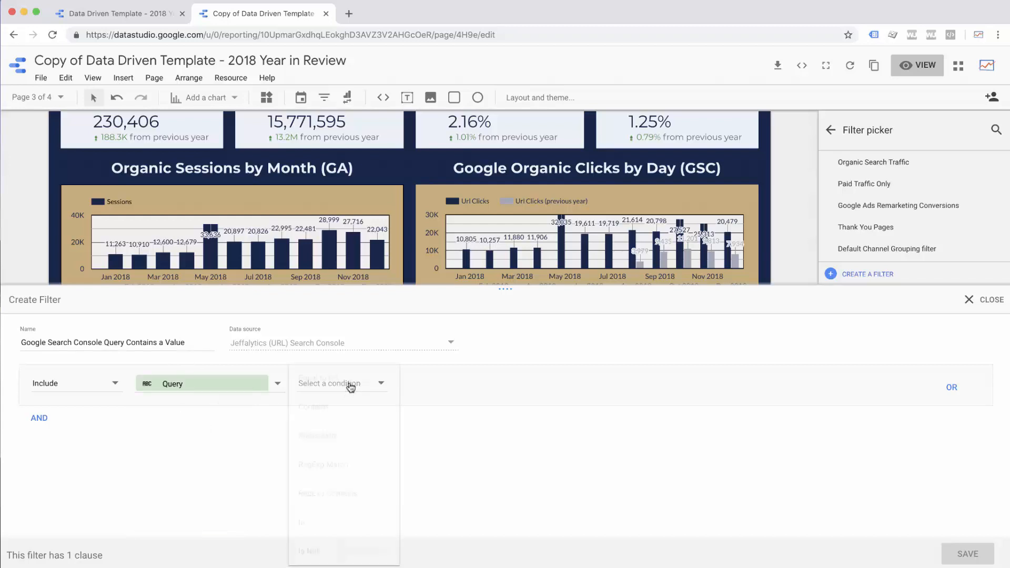
left_click(338, 412)
left_click(457, 379)
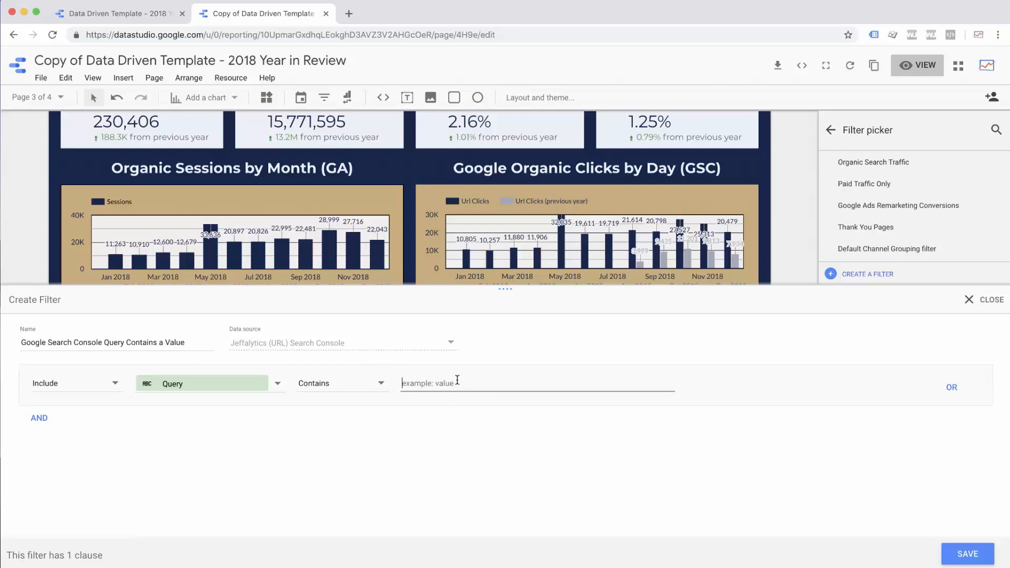
left_click(336, 386)
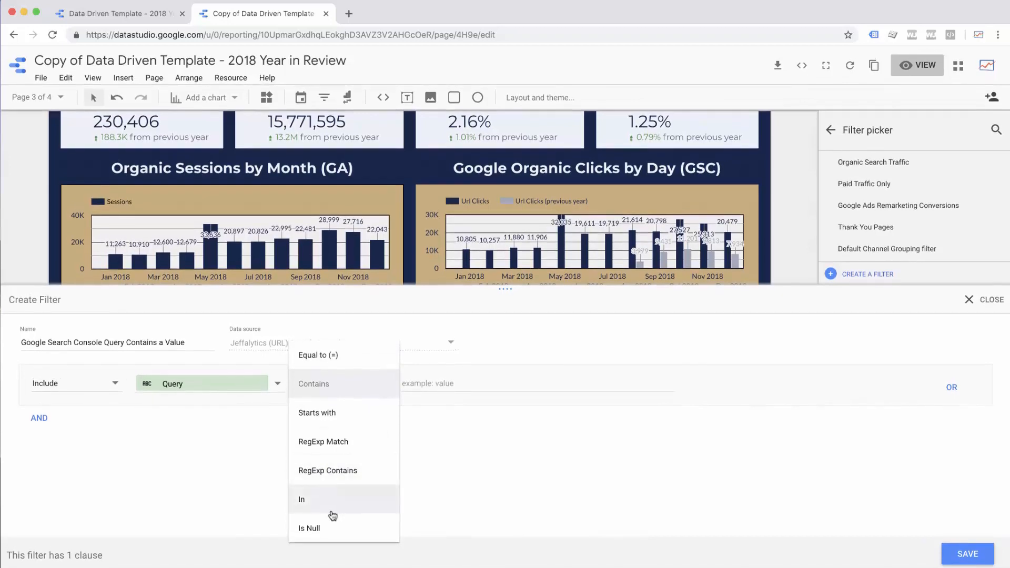
left_click(321, 522)
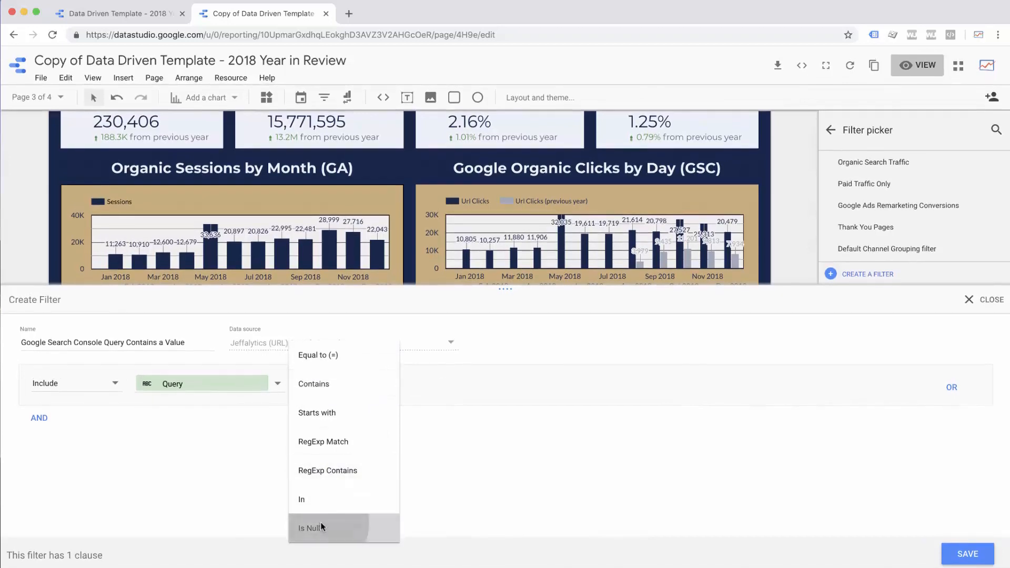
left_click(102, 392)
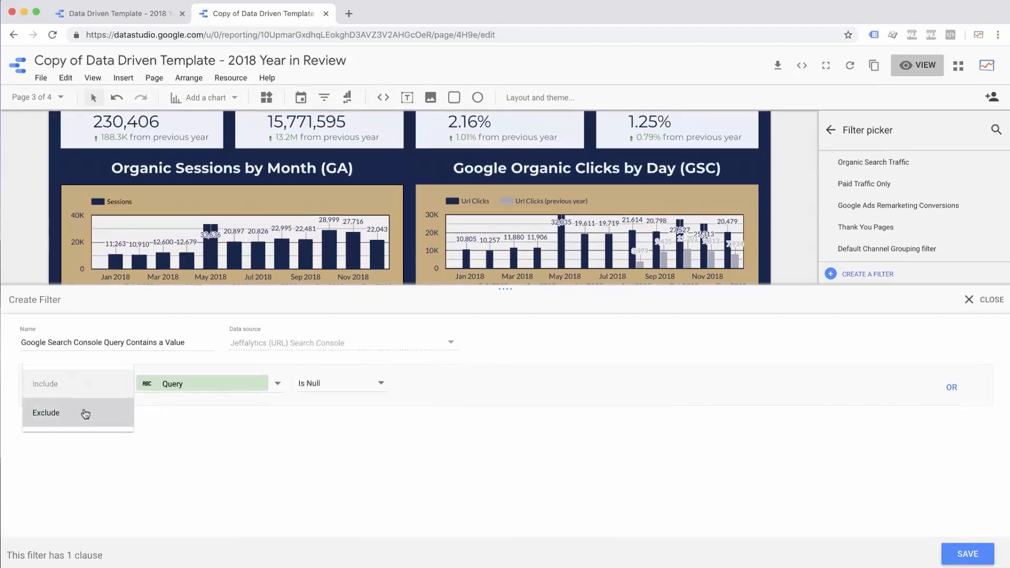
left_click(83, 412)
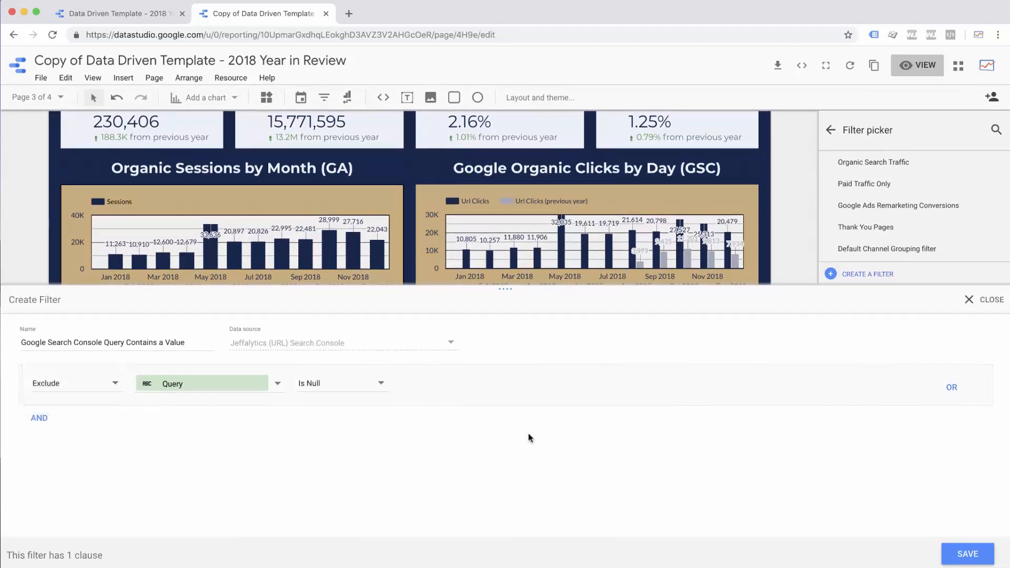
left_click(981, 560)
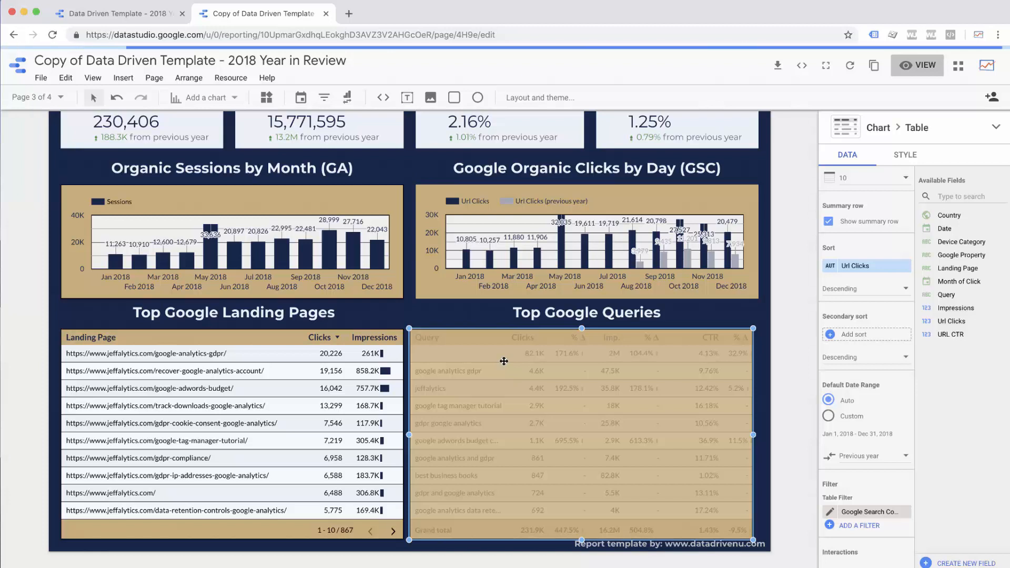
Switch to the Conversion Breakdown page of the report and deselect any chart
left_click(59, 98)
left_click(87, 220)
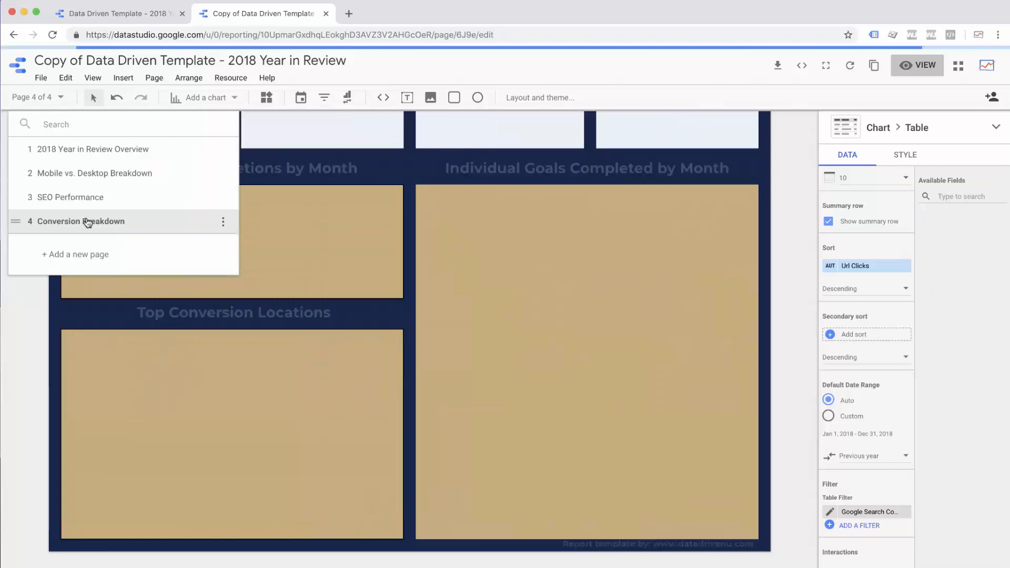
left_click(808, 184)
scroll(778, 188, "up", 5)
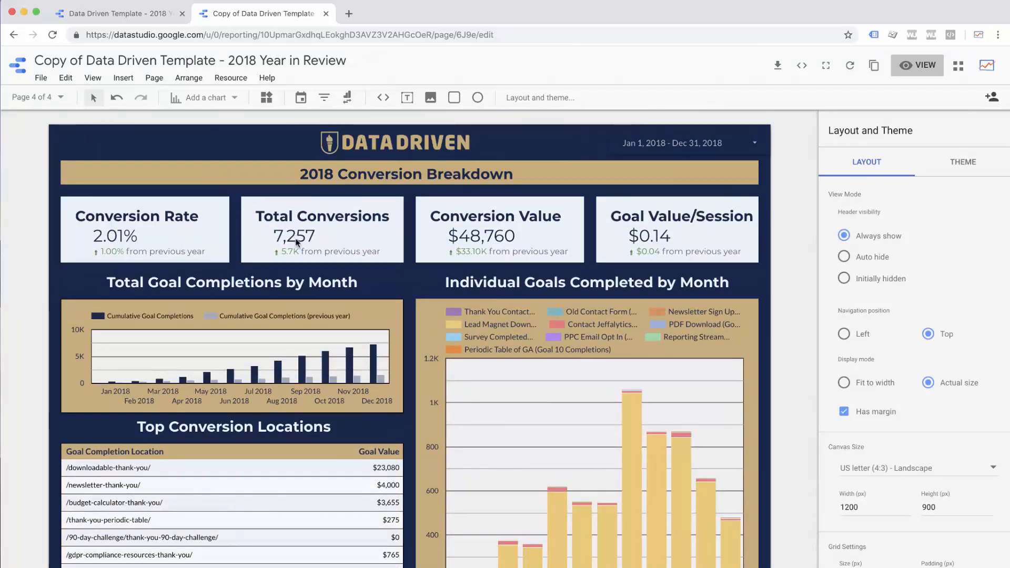
Check which metrics the Conversion Value and Goal Value/Session scorecards use
left_click(487, 241)
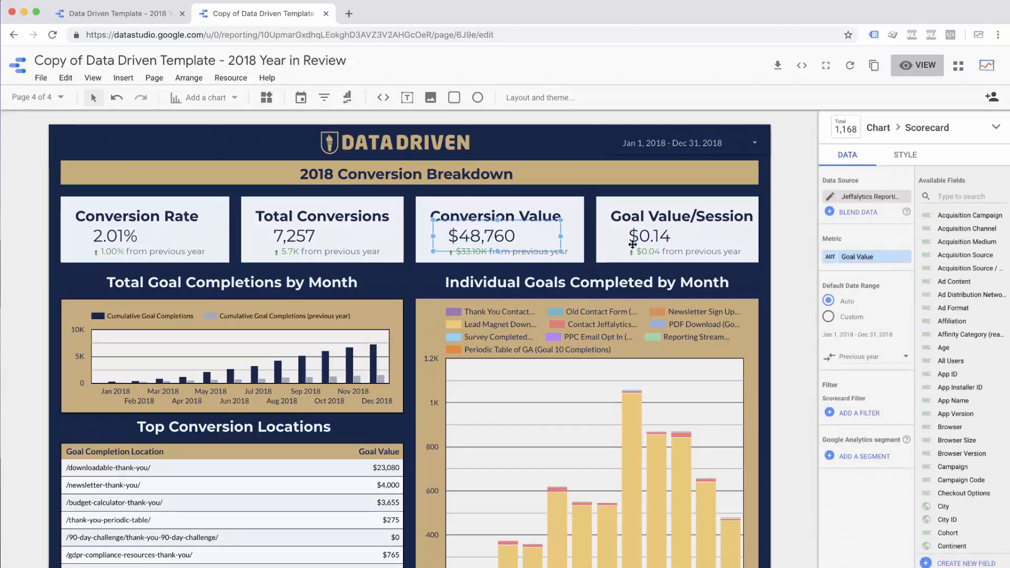
left_click(655, 240)
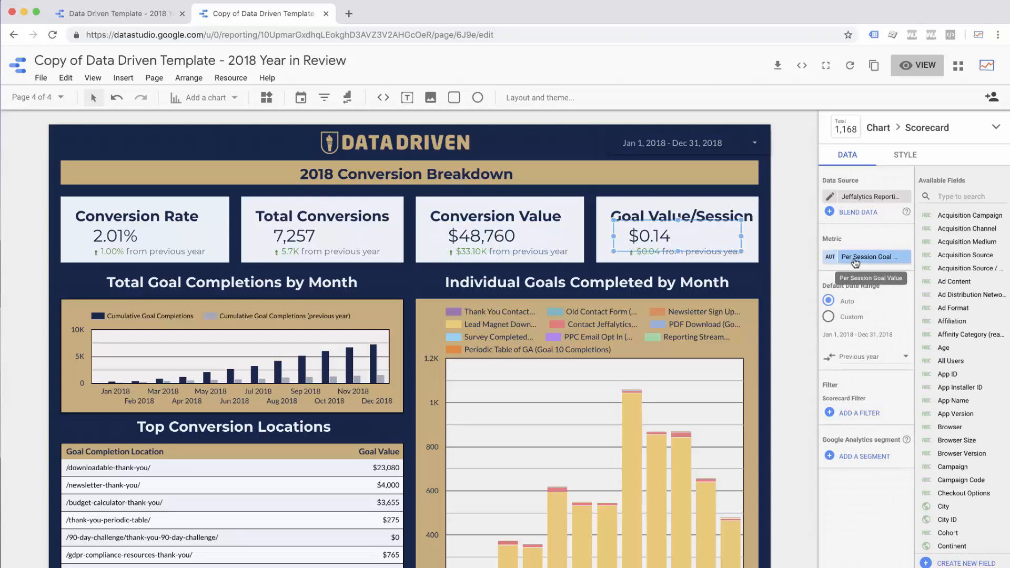
left_click(791, 276)
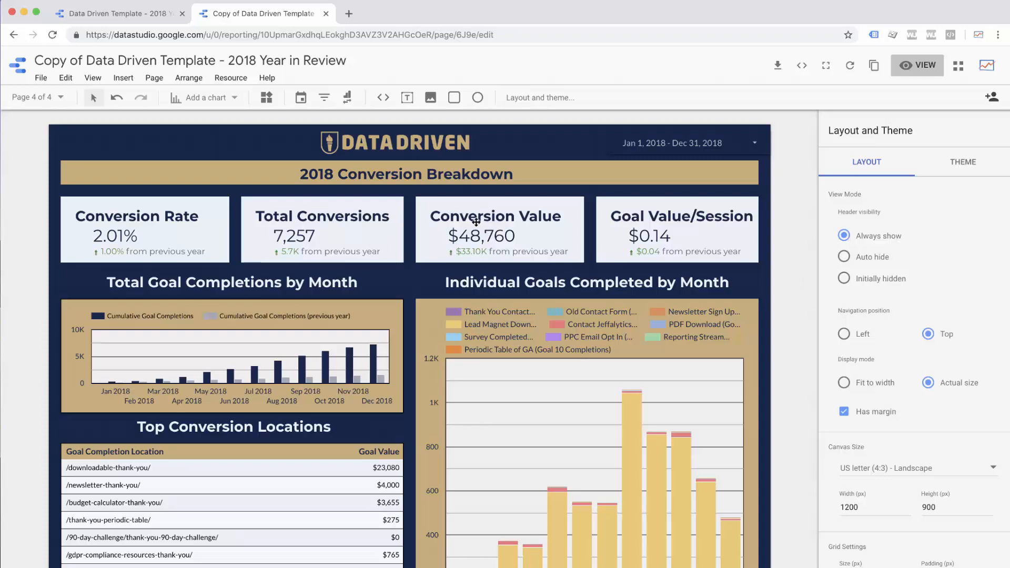
Examine the dimension and metric settings of the Total Goal Completions by Month and Individual Goals Completed by Month charts
scroll(275, 282, "down", 3)
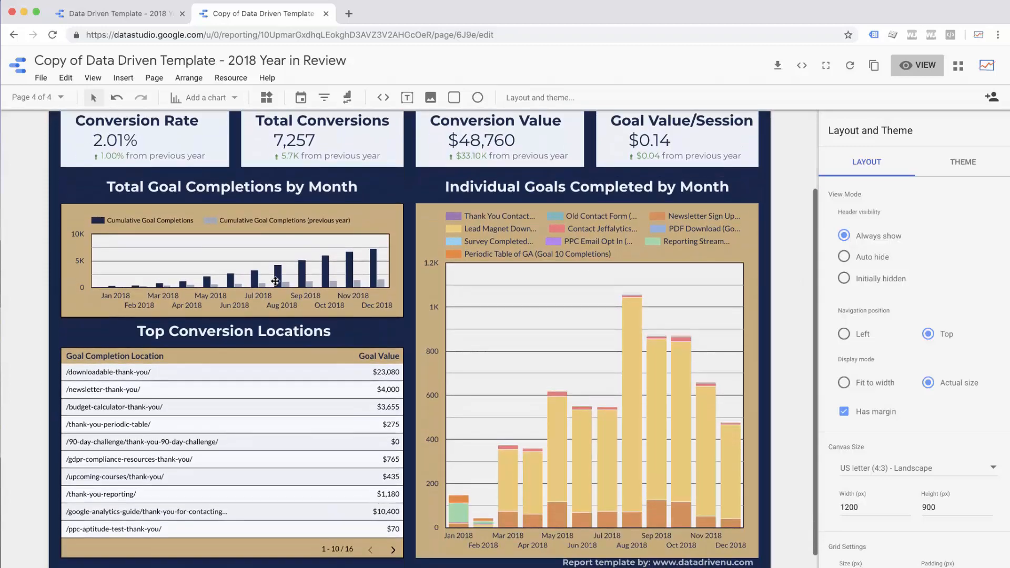
left_click(275, 281)
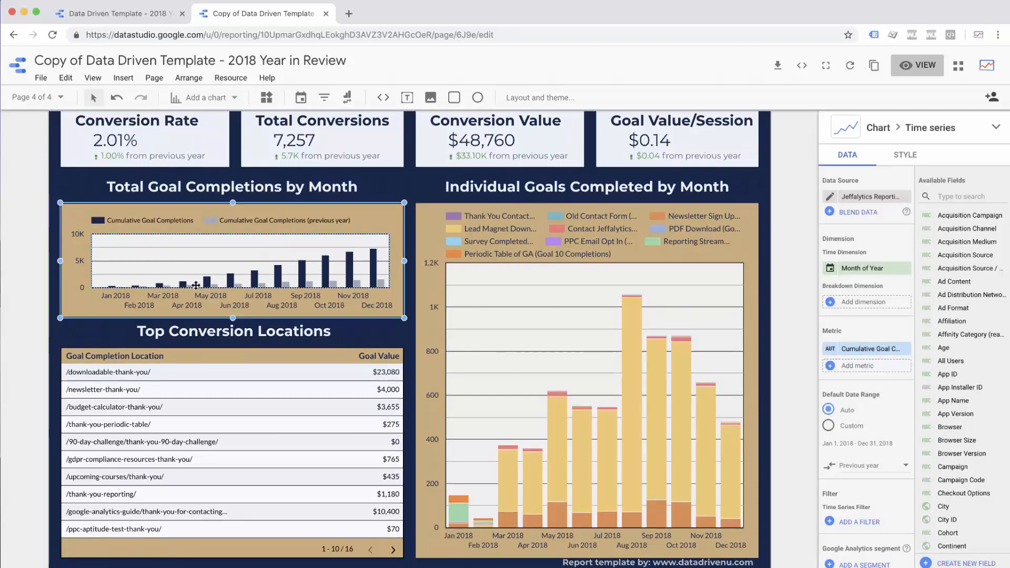
left_click(404, 336)
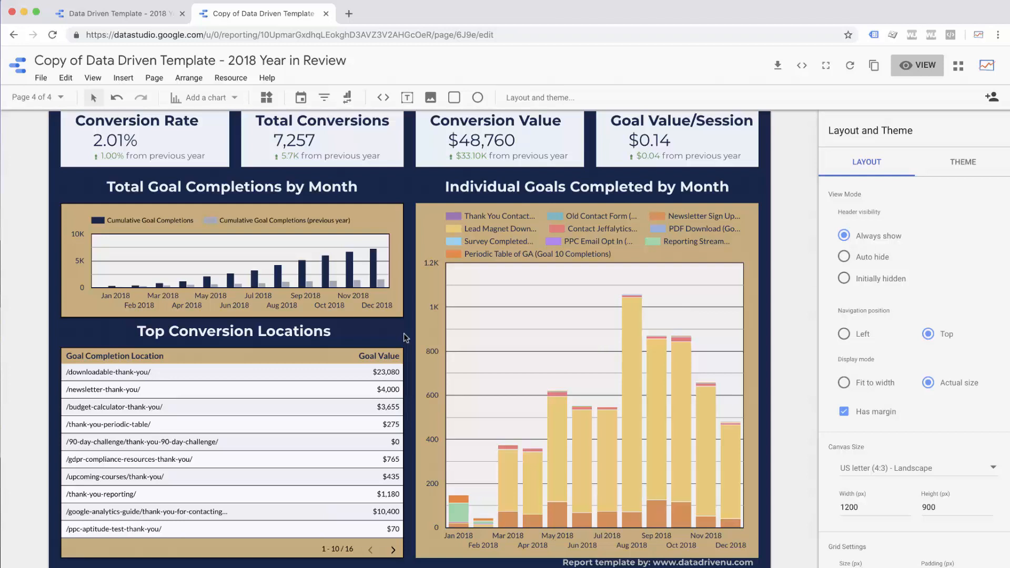
left_click(579, 439)
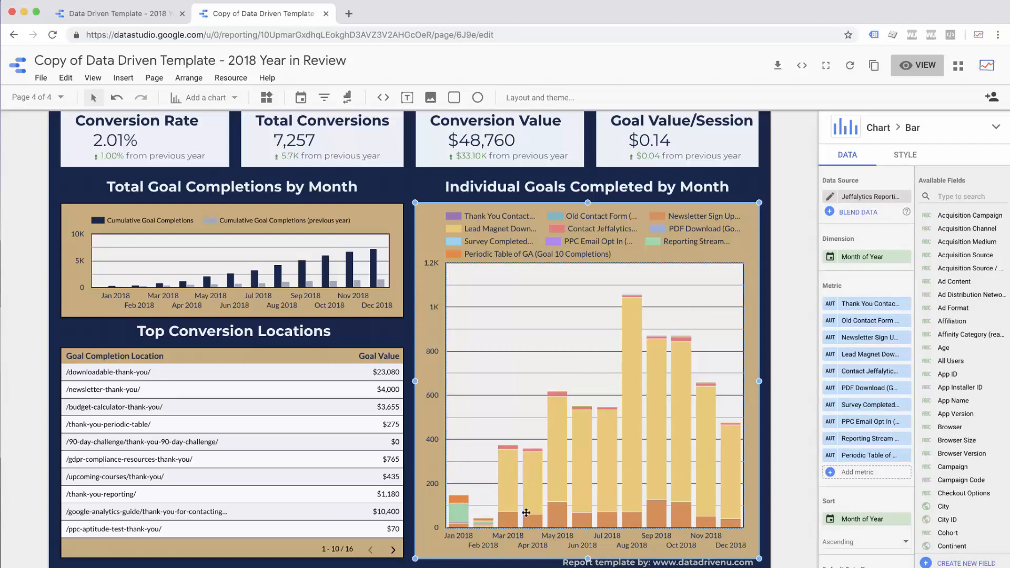
scroll(593, 383, "down", 1)
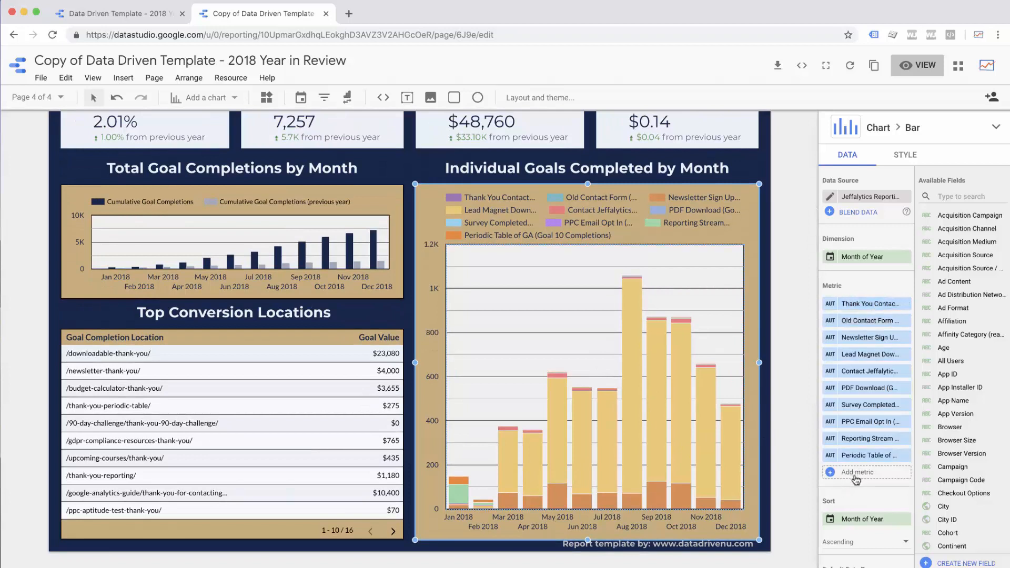
Turn off stacked bars in the Individual Goals Completed by Month chart, restore them, and return to its data settings
left_click(906, 156)
left_click(847, 267)
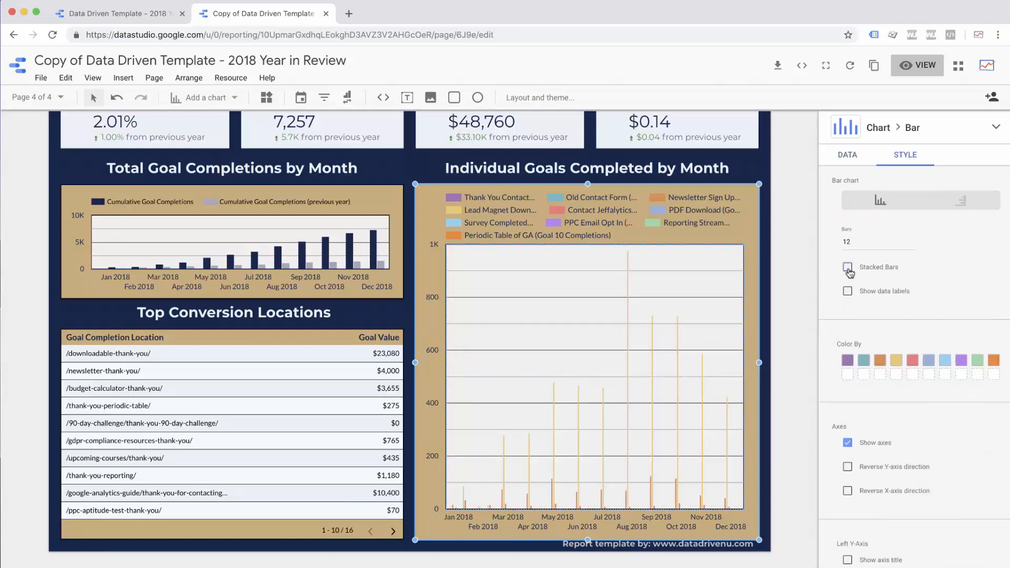
left_click(848, 267)
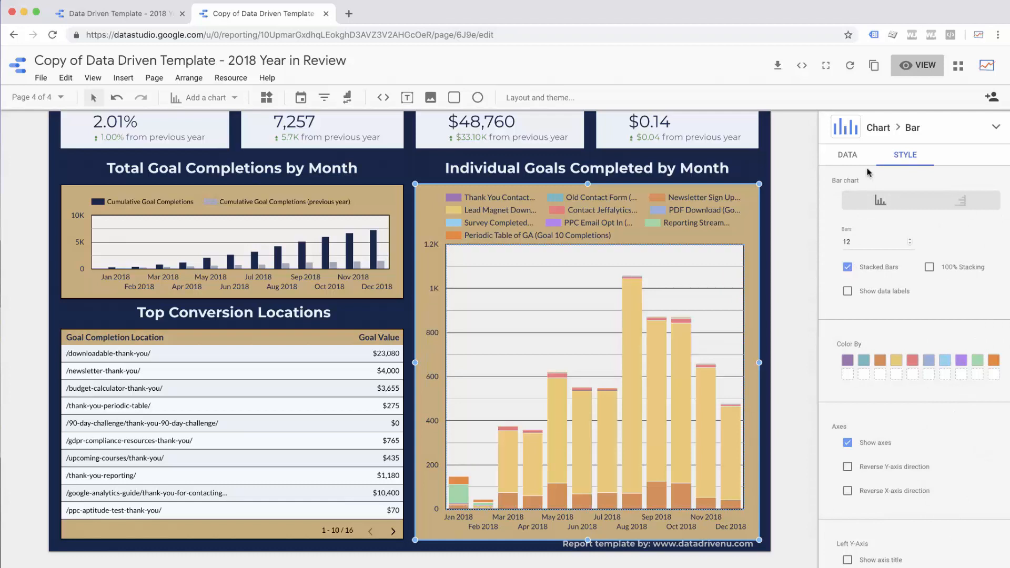
left_click(851, 158)
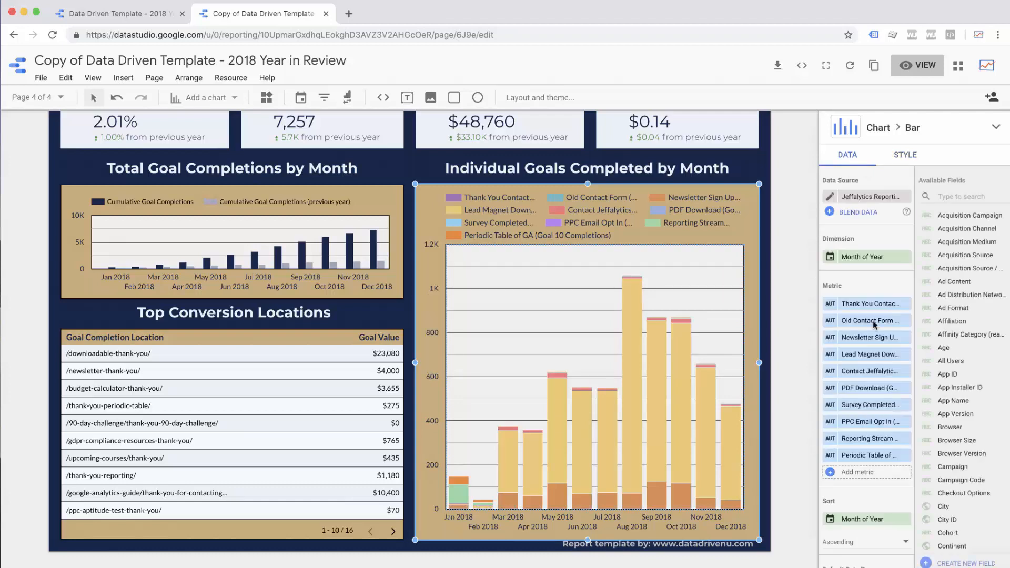
Add the 90 Day Challenge Updates completions metric for goal 11 to the Individual Goals Completed by Month chart
left_click(857, 472)
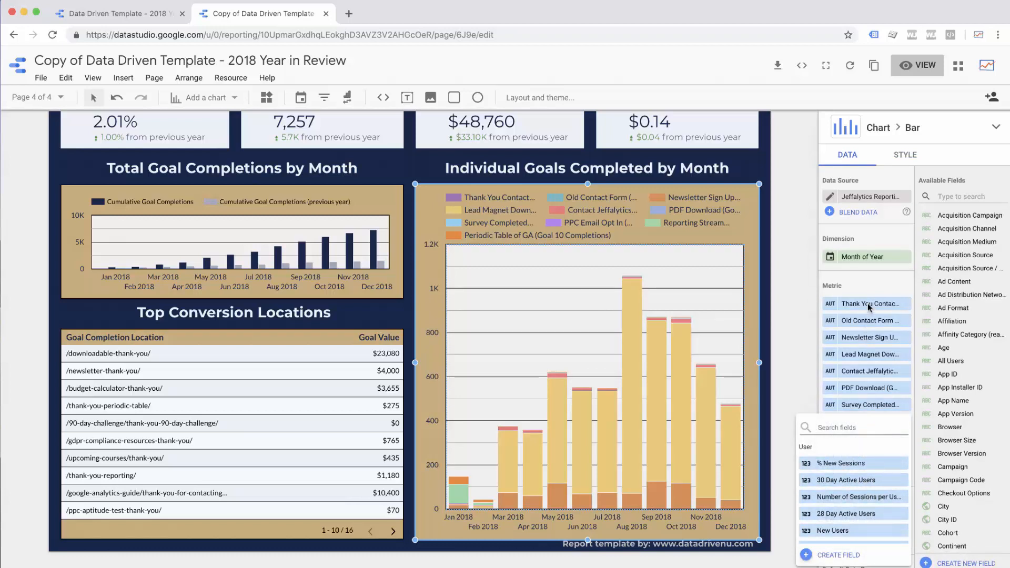
type("goal")
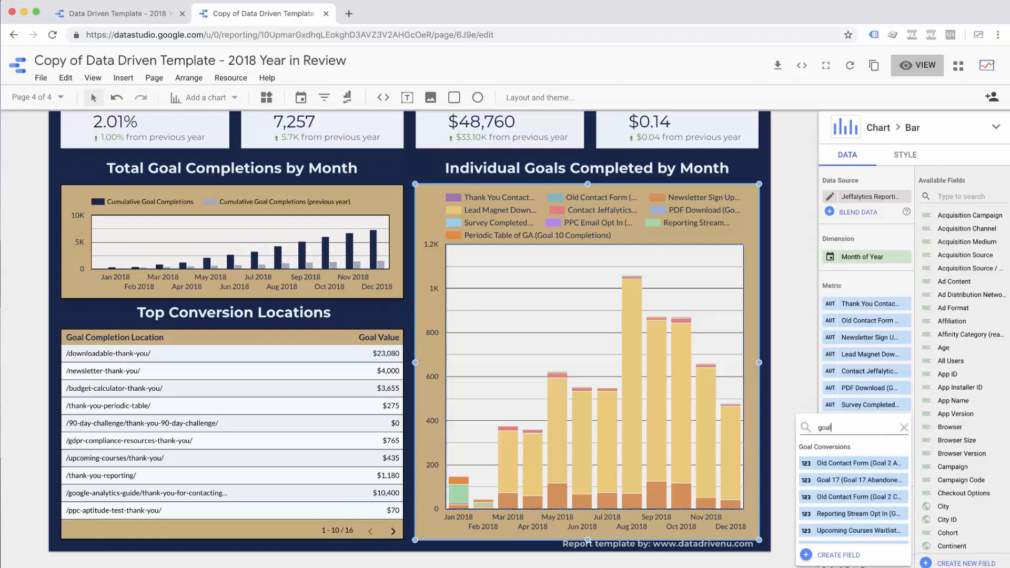
type(" comp")
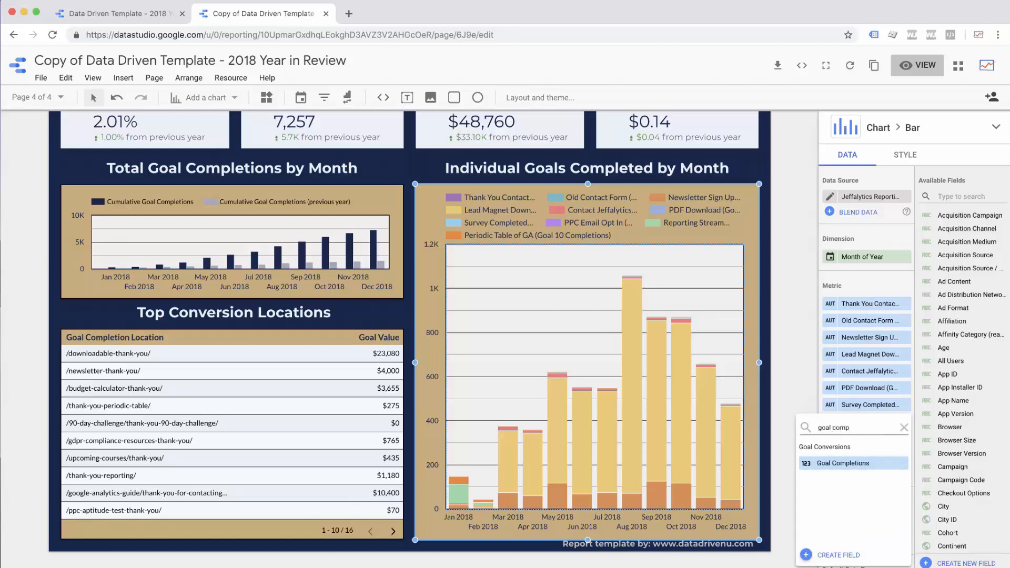
key("BackSpace")
key("BackSpace")
type("nversio")
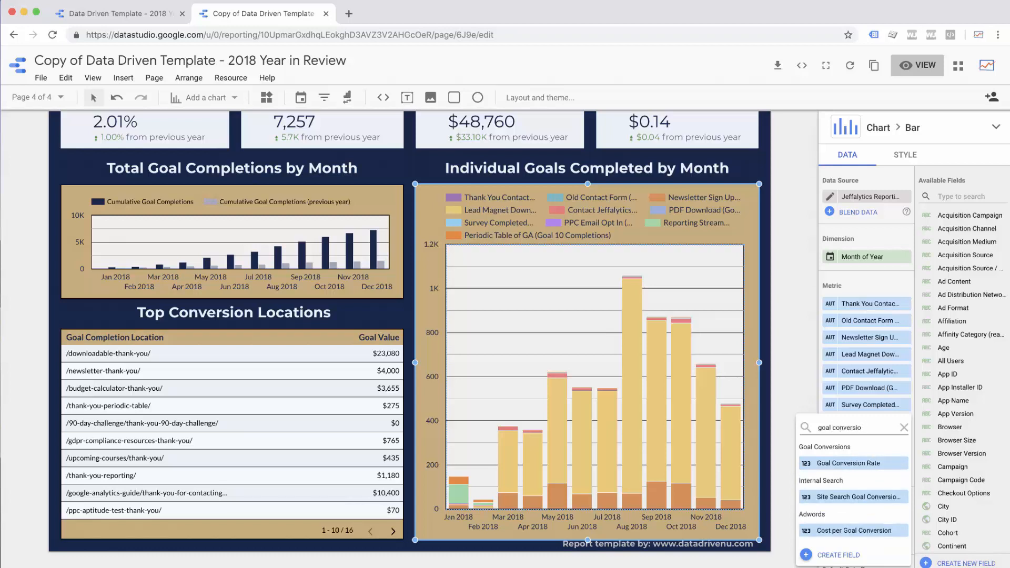
key("BackSpace")
key("BackSpace")
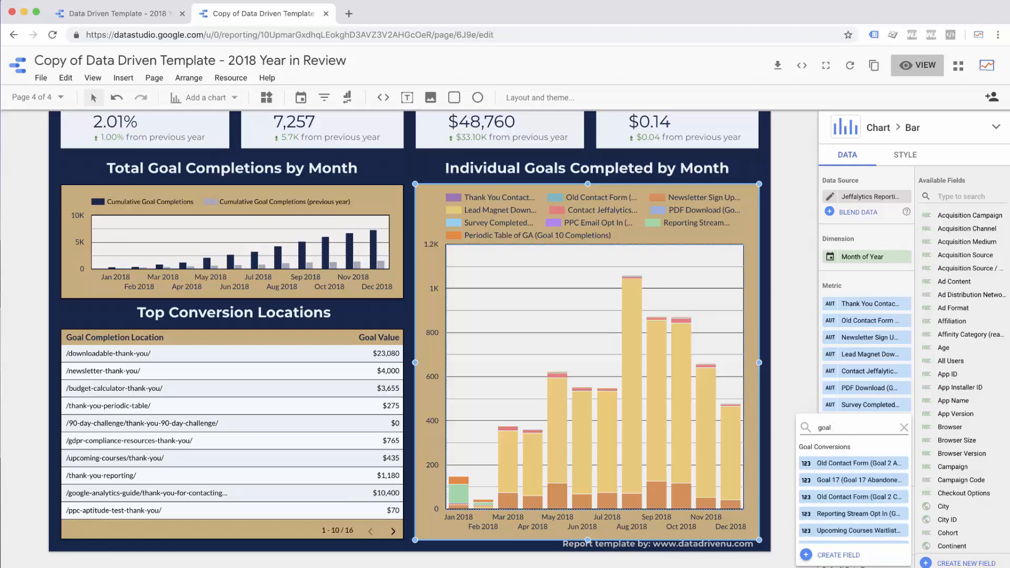
type("11")
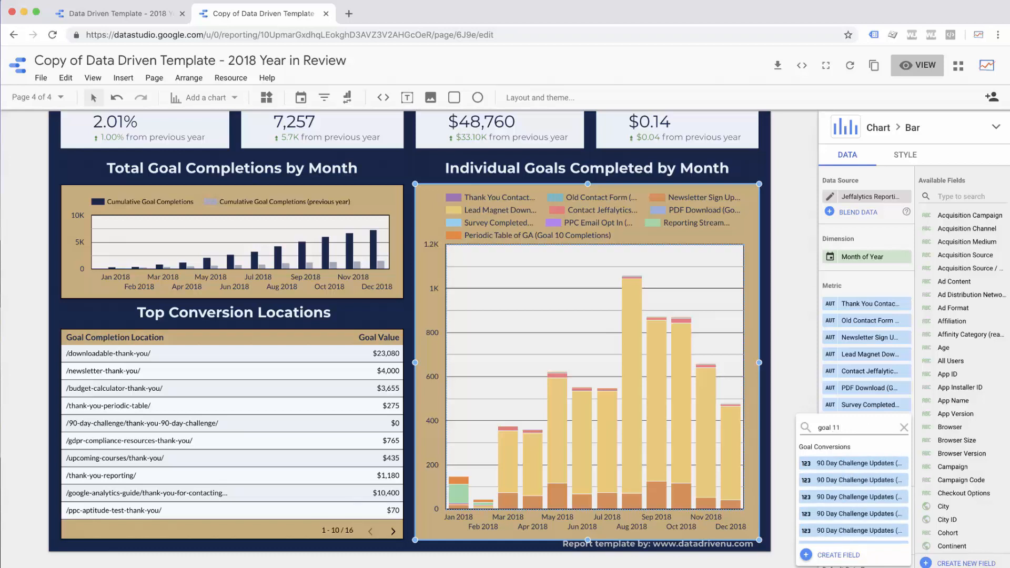
type(" comp")
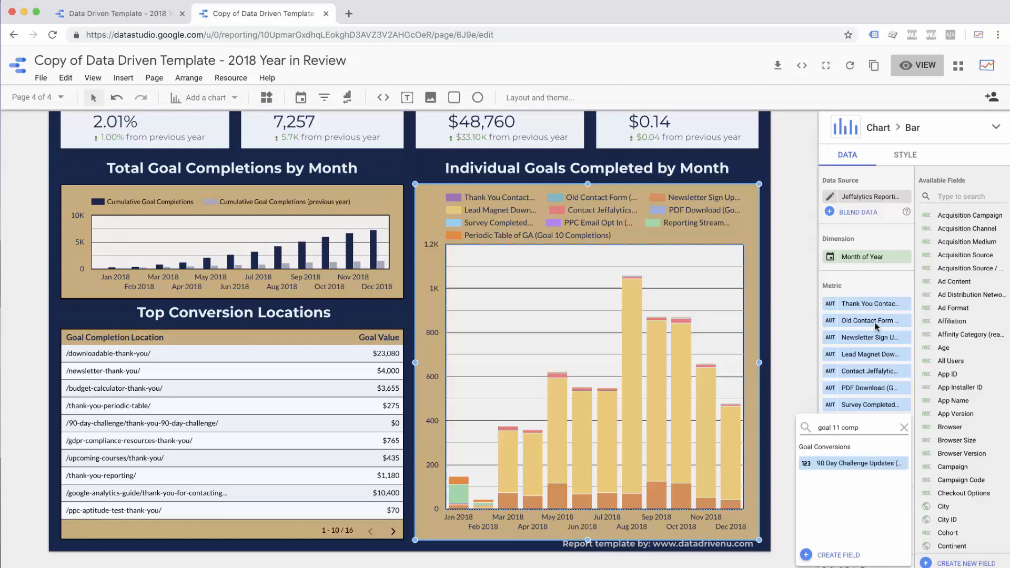
left_click(826, 464)
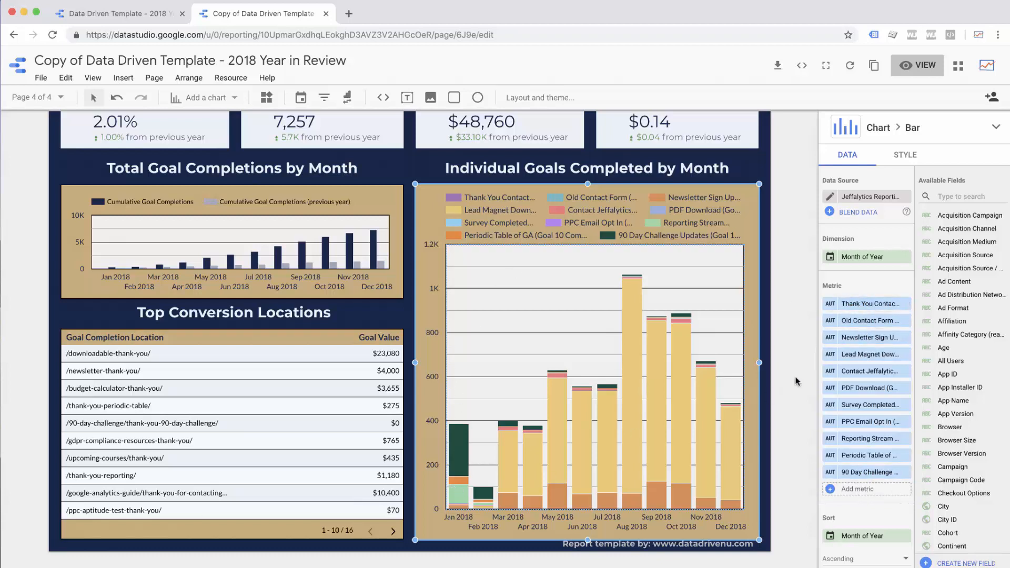
View the replacement fields offered for the Thank You Contact metric and review the chart's metric list without changing it
left_click(874, 308)
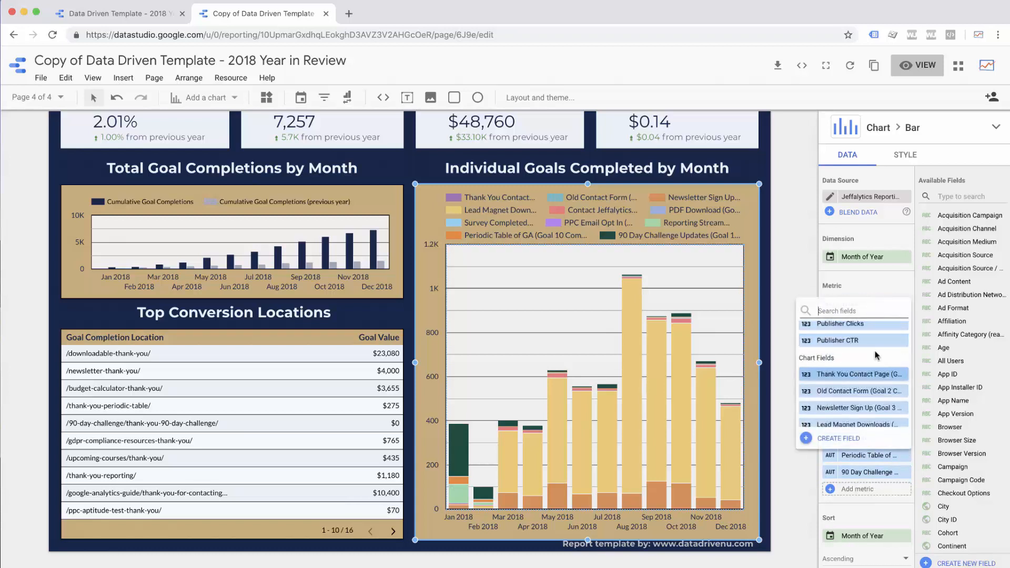
left_click(883, 289)
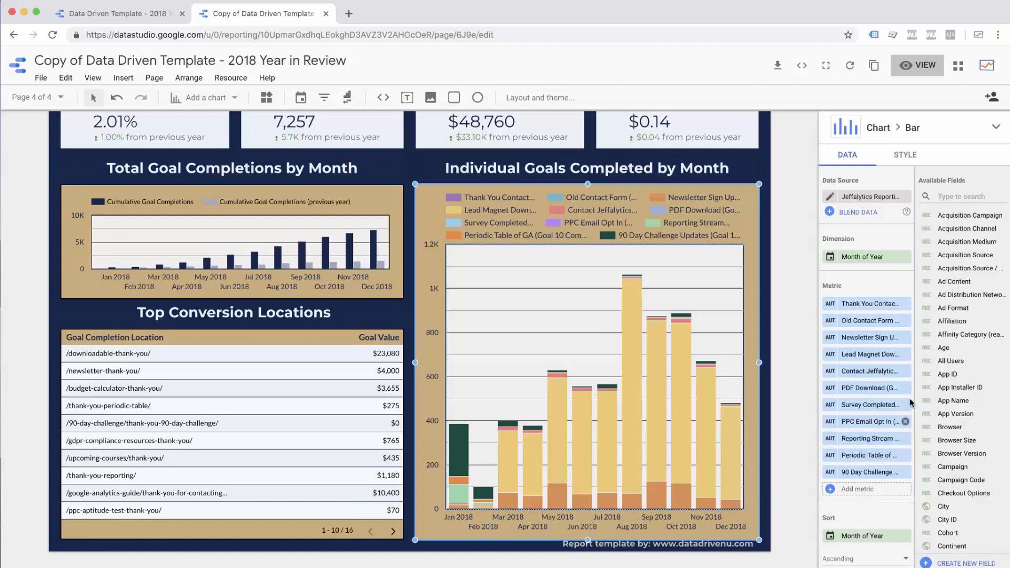
scroll(883, 410, "down", 2)
scroll(884, 410, "down", 2)
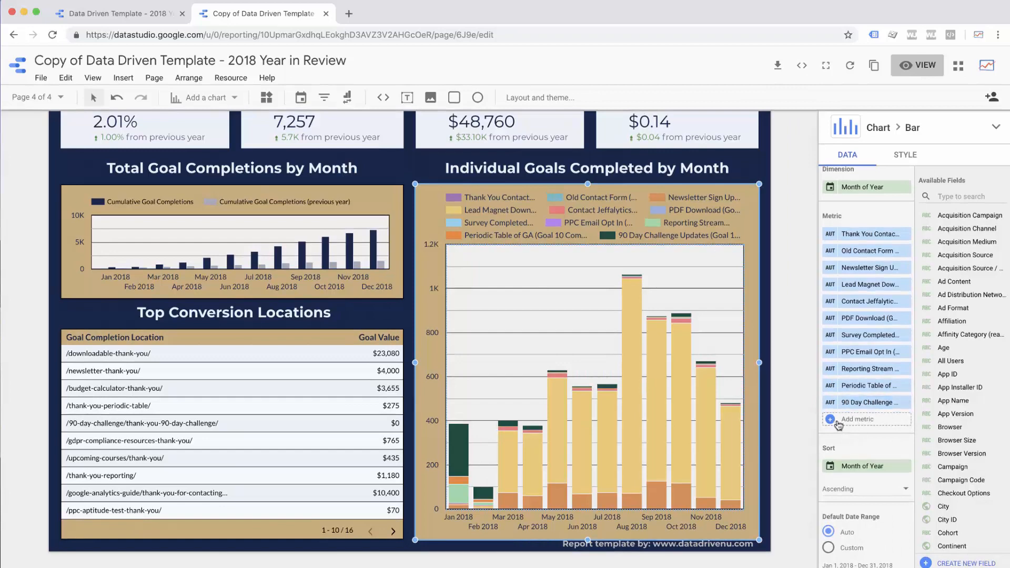
Check the Top Conversion Locations table's dimension options and compare its goal values with the Conversion Value scorecard
left_click(262, 465)
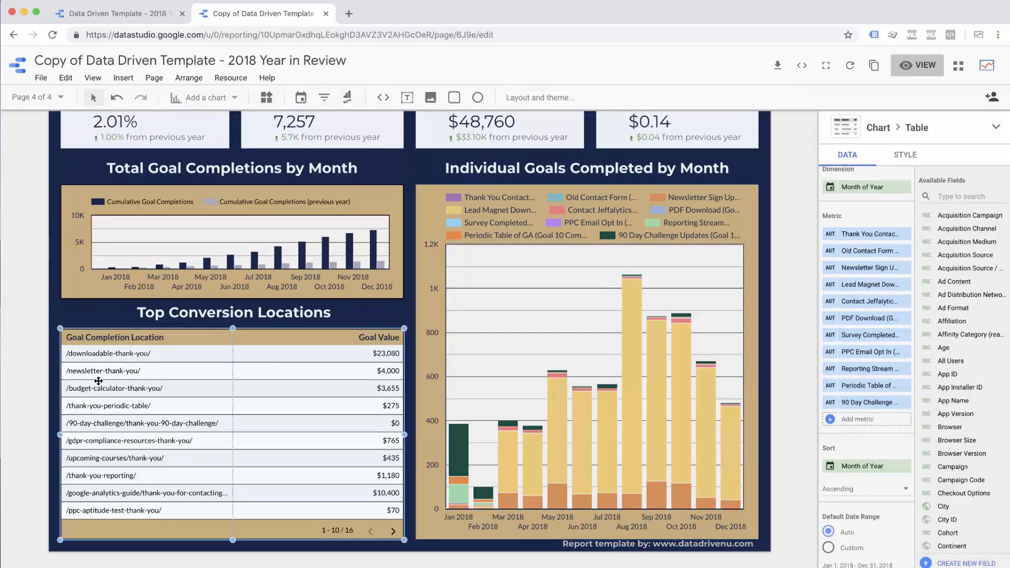
left_click(868, 257)
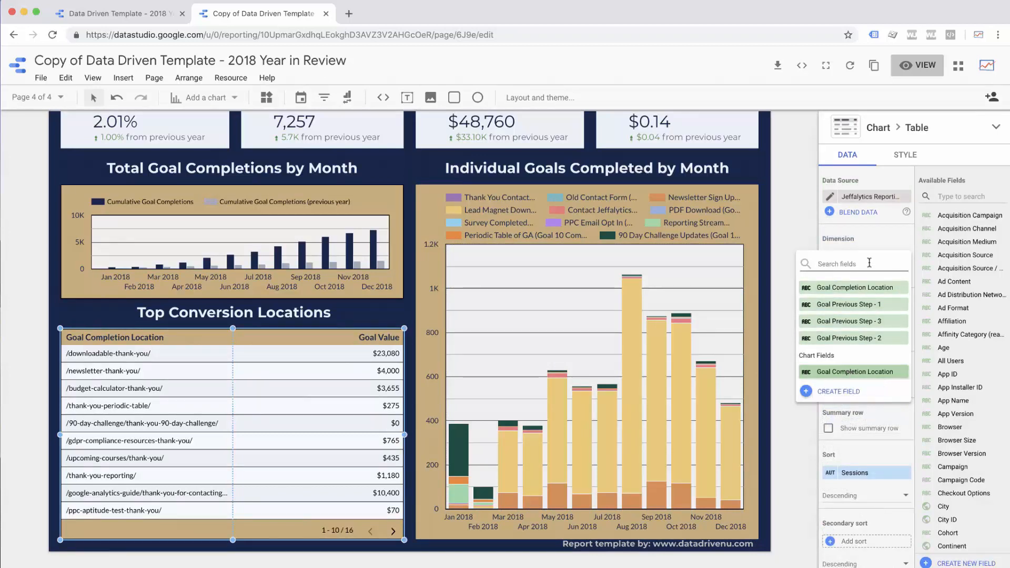
left_click(109, 371)
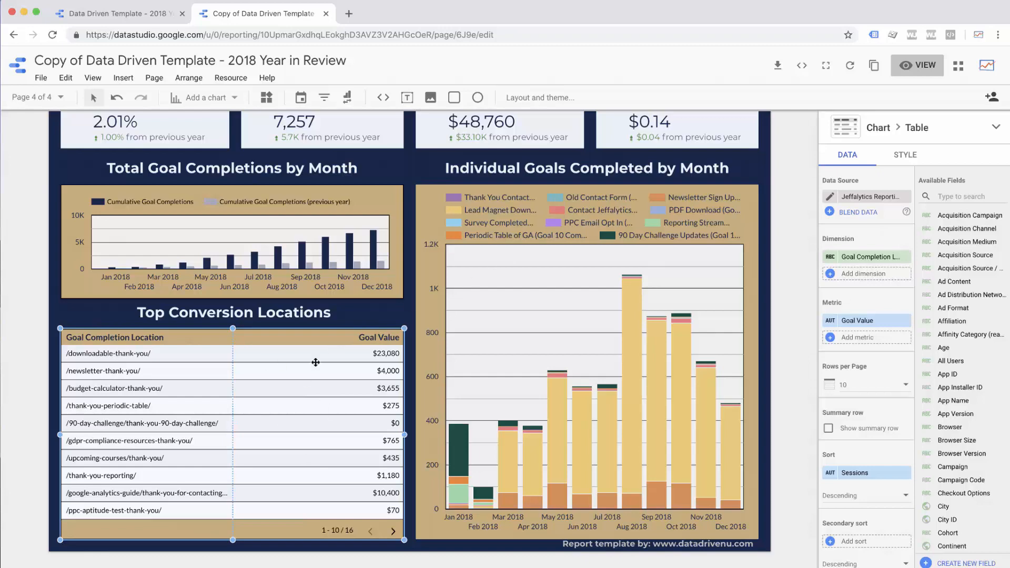
scroll(513, 260, "up", 3)
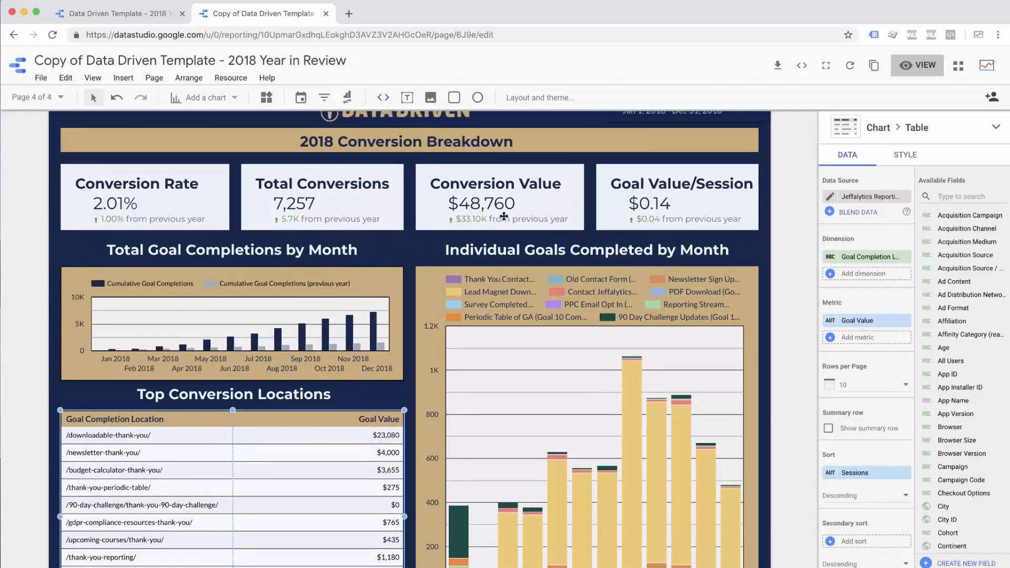
scroll(503, 217, "down", 1)
scroll(354, 444, "down", 3)
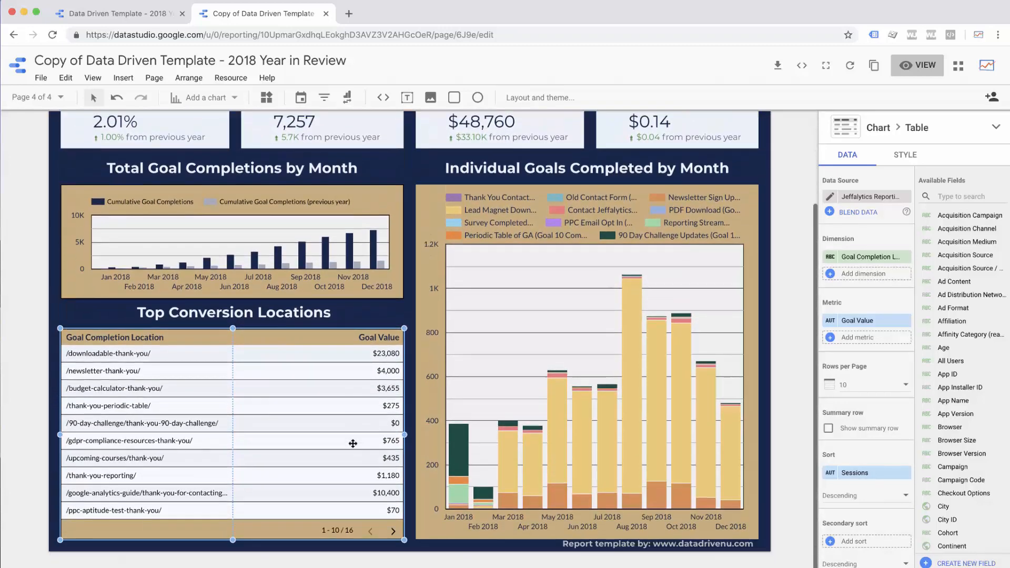
Review the Top Conversion Locations table's style options and its sort, date range and filter settings
left_click(896, 166)
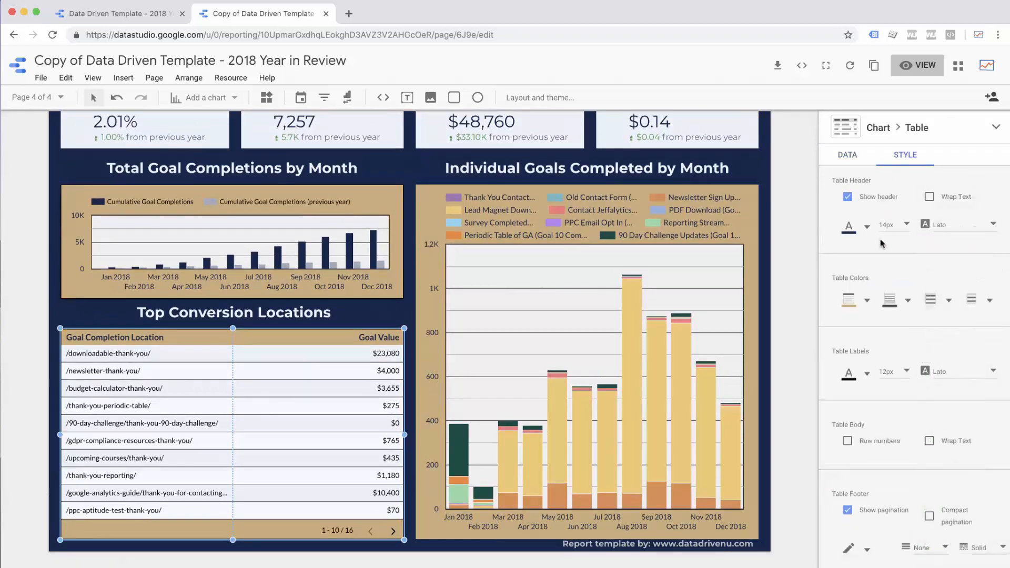
scroll(899, 381, "down", 7)
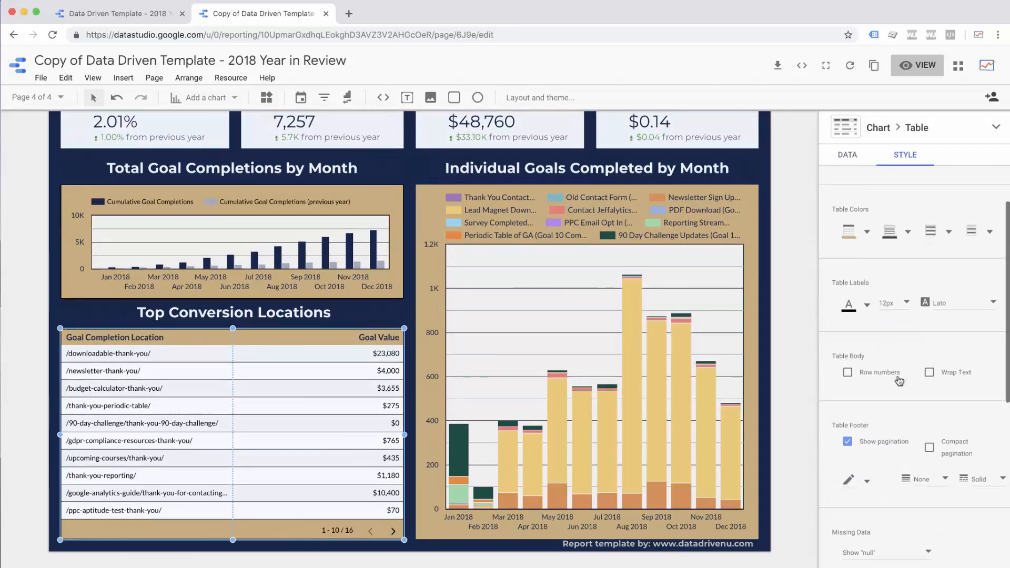
scroll(894, 386, "up", 5)
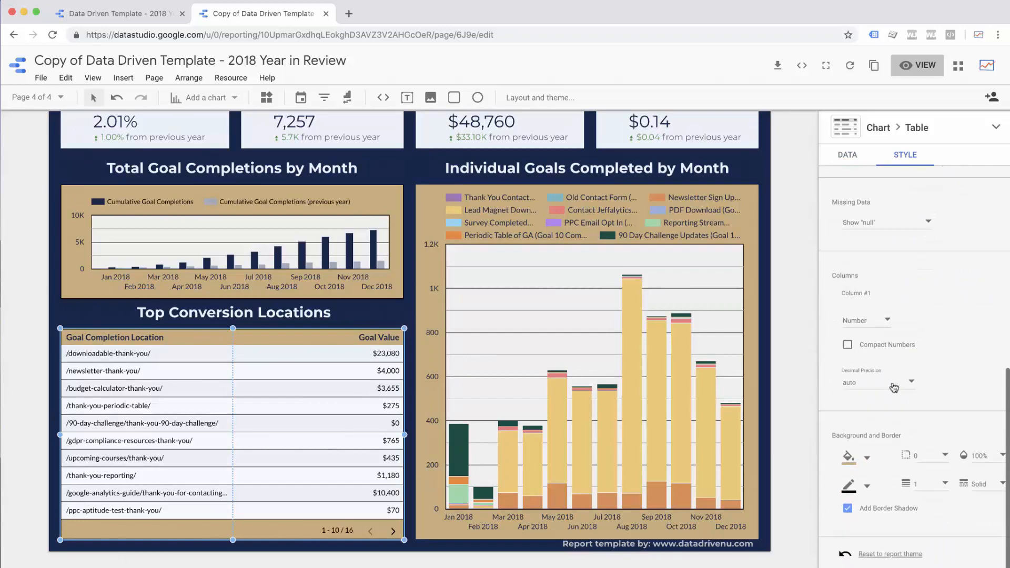
scroll(894, 387, "up", 4)
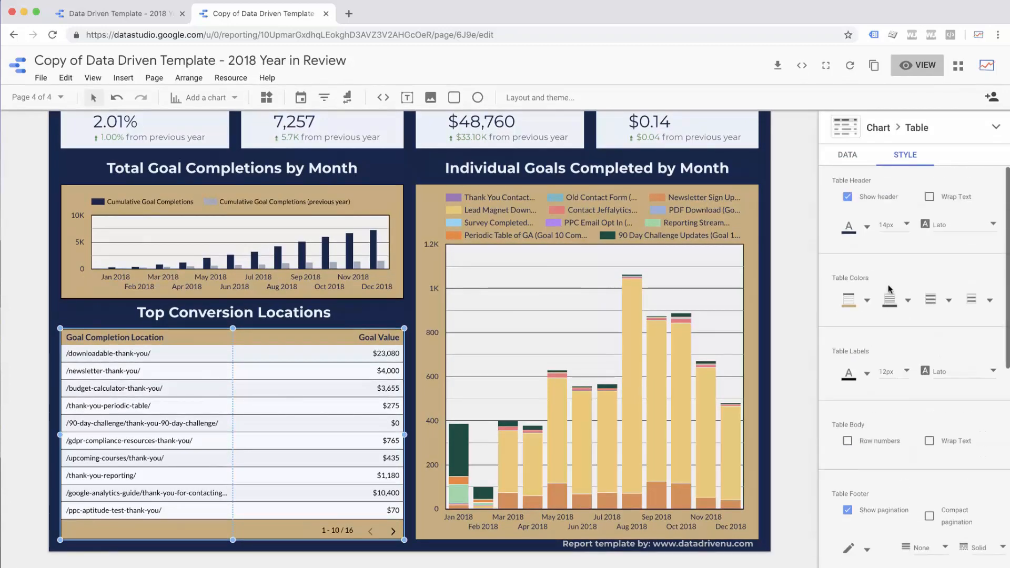
left_click(848, 154)
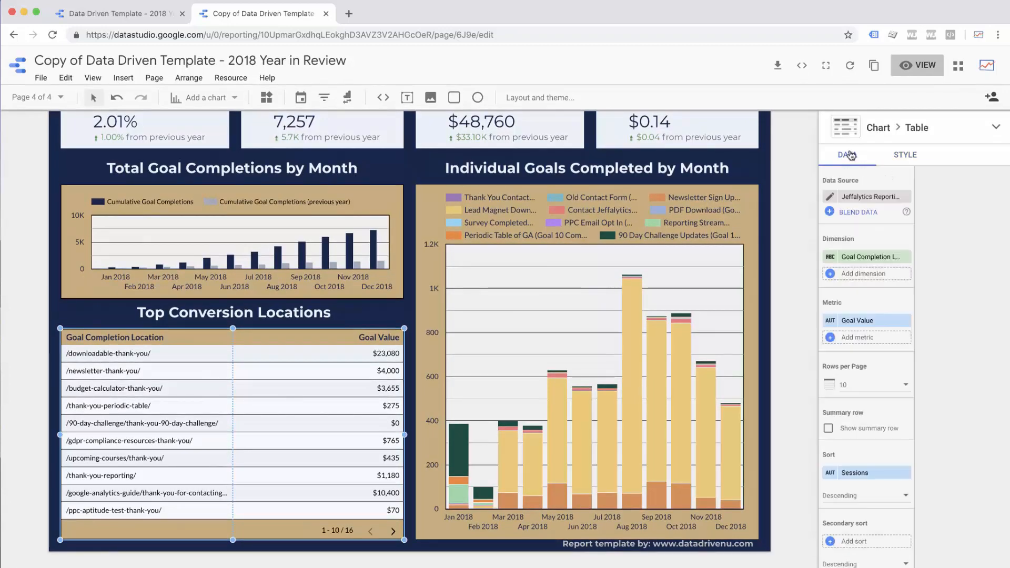
scroll(845, 302, "down", 1)
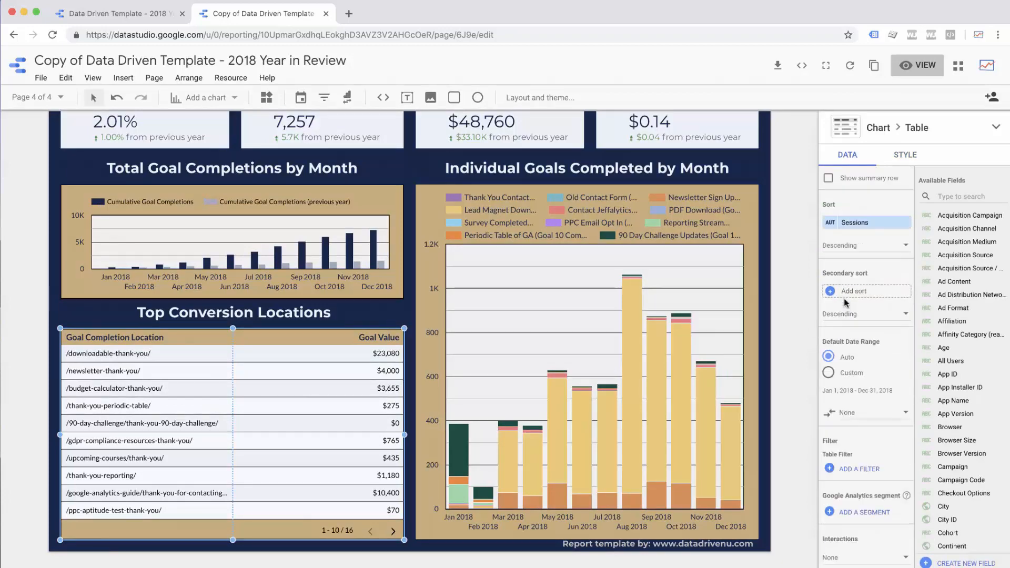
Turn on the summary row for the Top Conversion Locations table so it includes a grand total
scroll(838, 322, "up", 1)
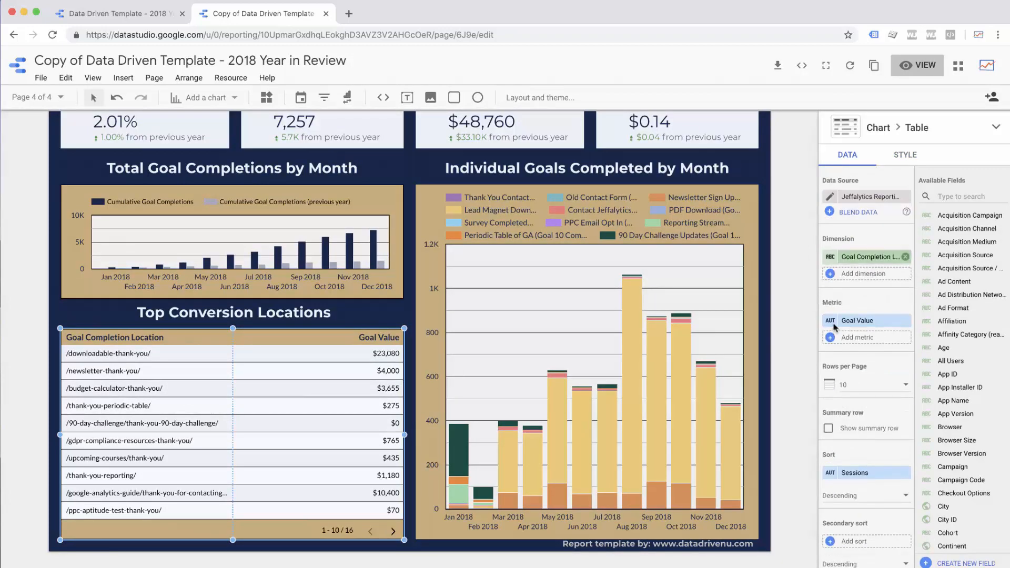
left_click(828, 428)
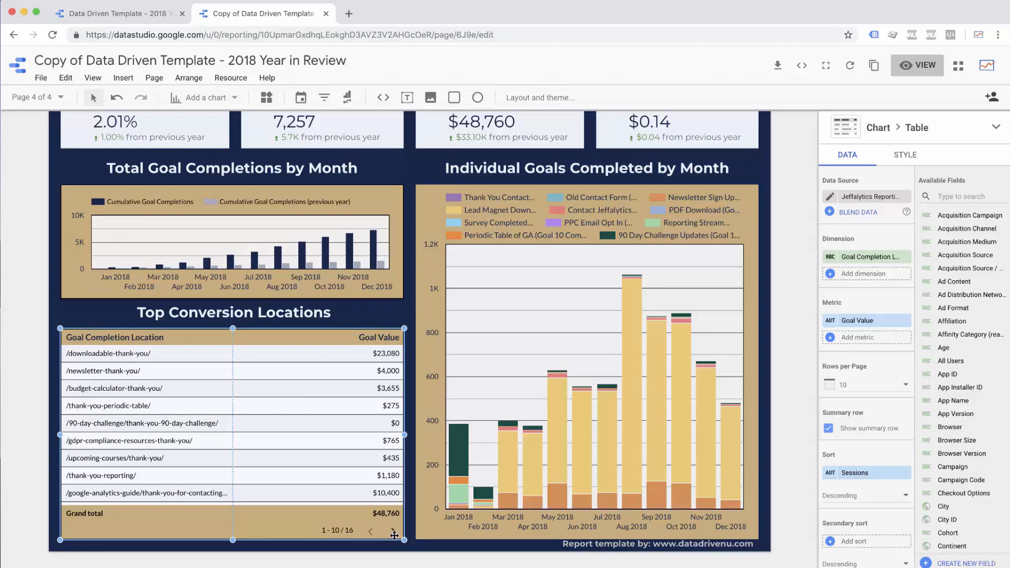
left_click(406, 525)
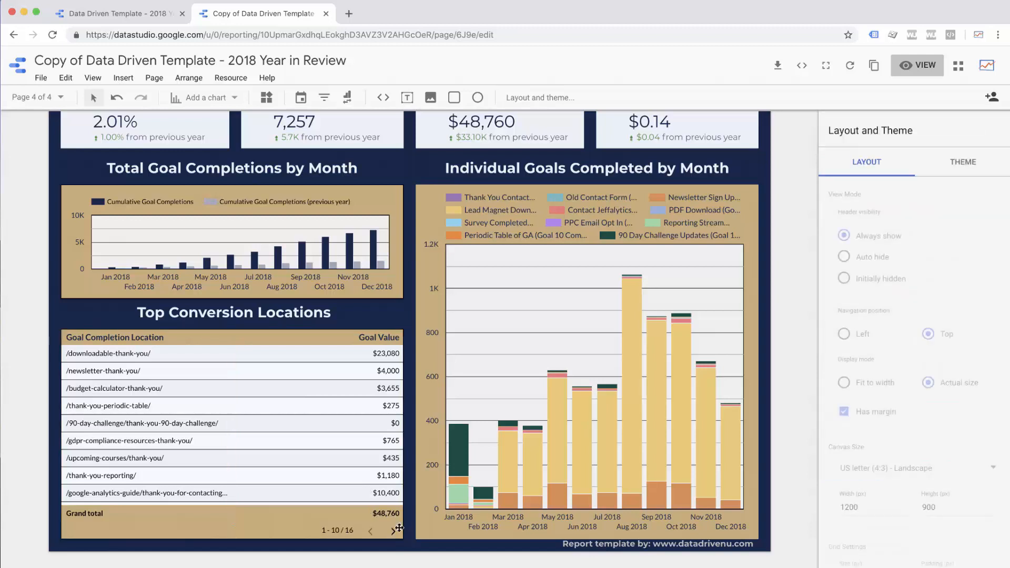
left_click(393, 533)
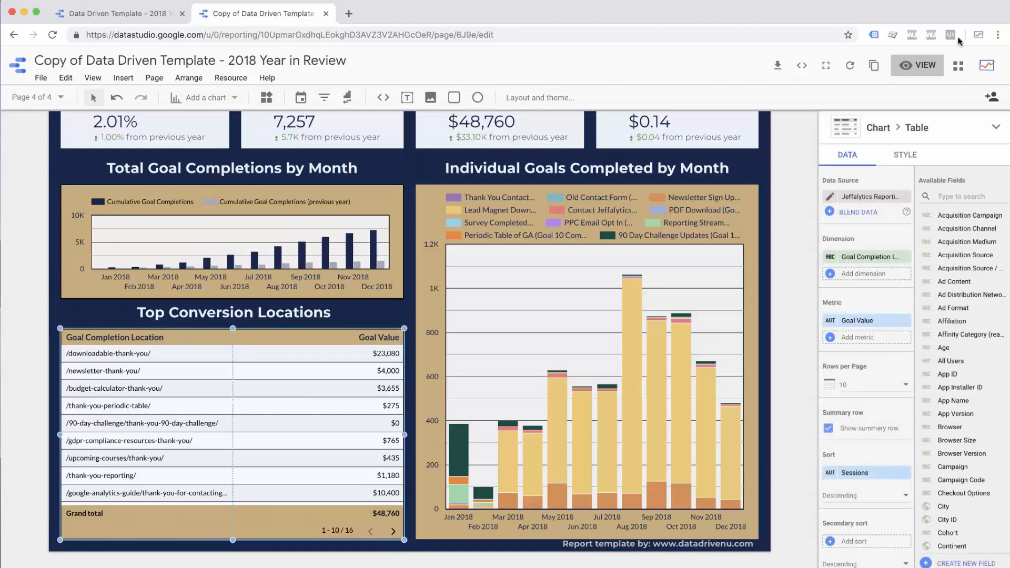
Preview the report in view mode, page forward and back through the Top Conversion Locations table, and return to editing
left_click(914, 73)
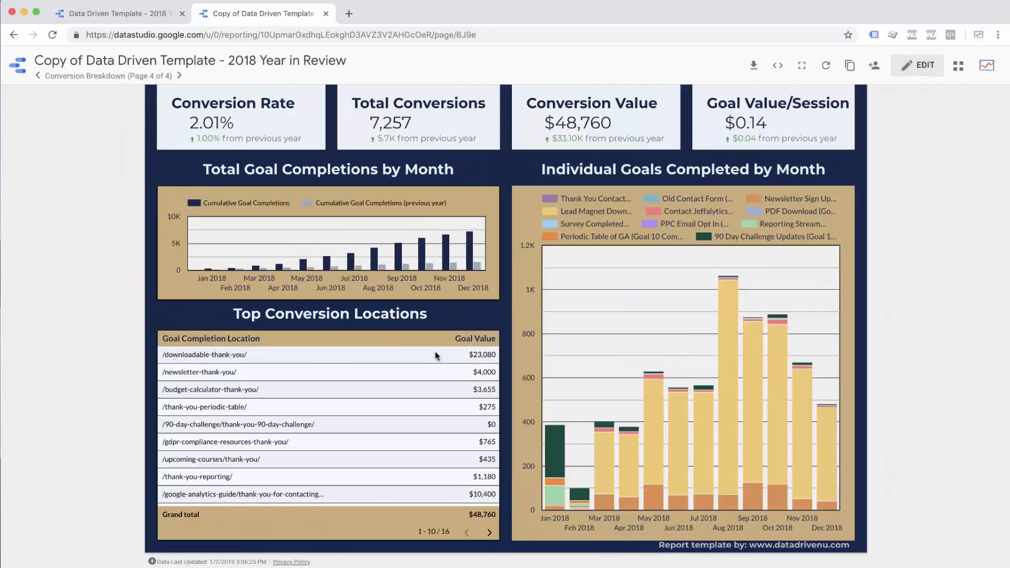
left_click(490, 534)
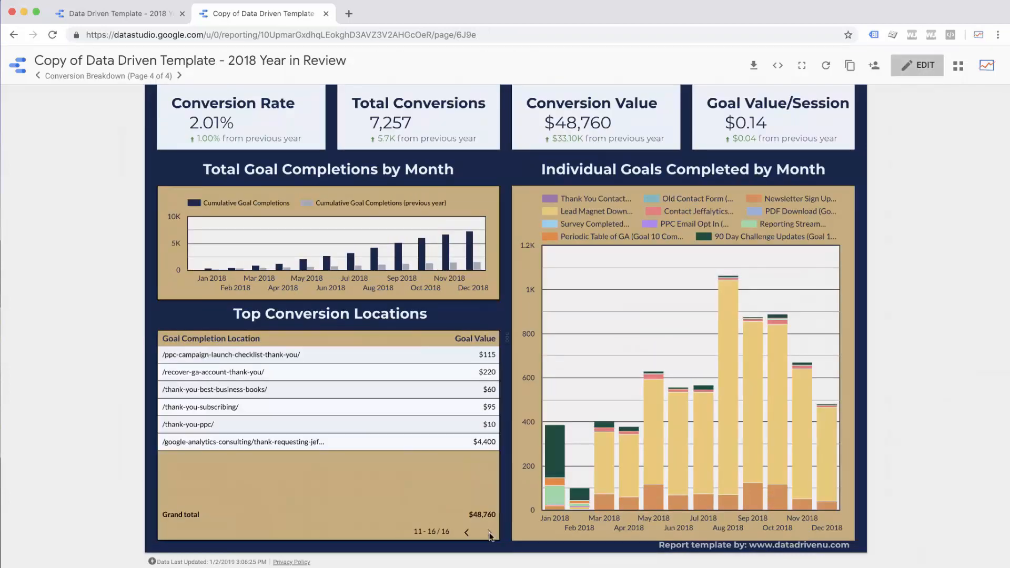
left_click(467, 533)
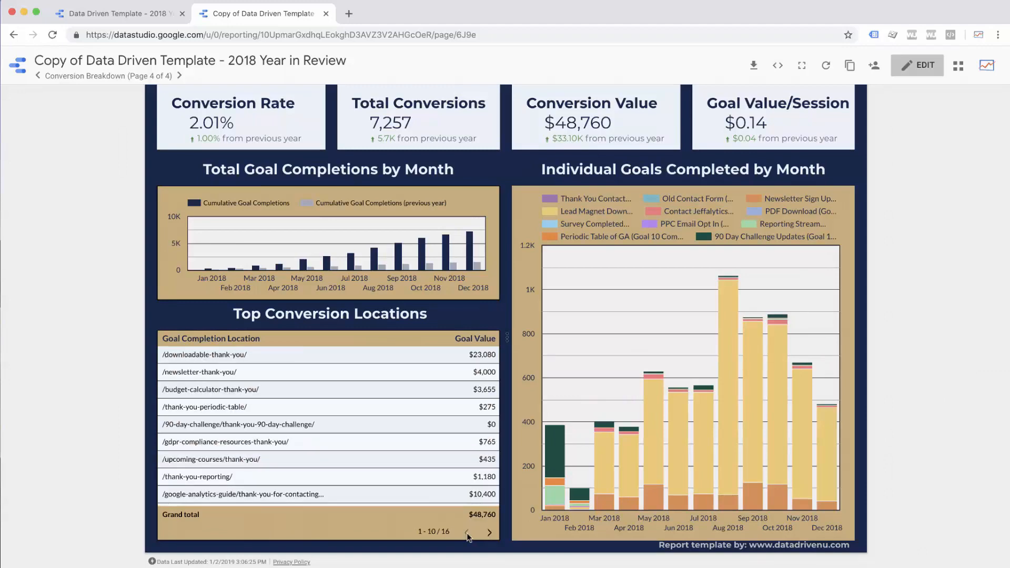
scroll(487, 400, "up", 2)
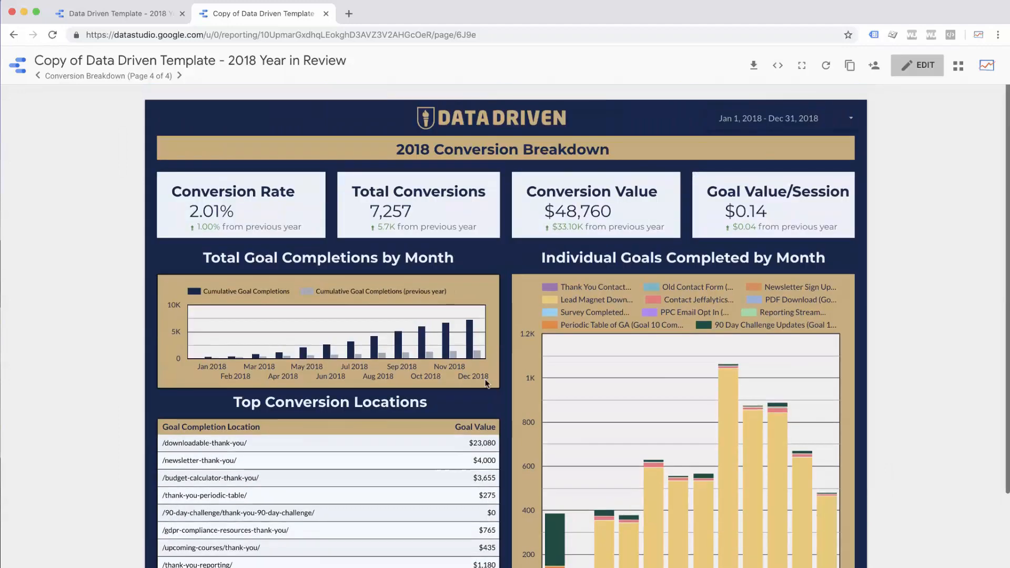
left_click(918, 71)
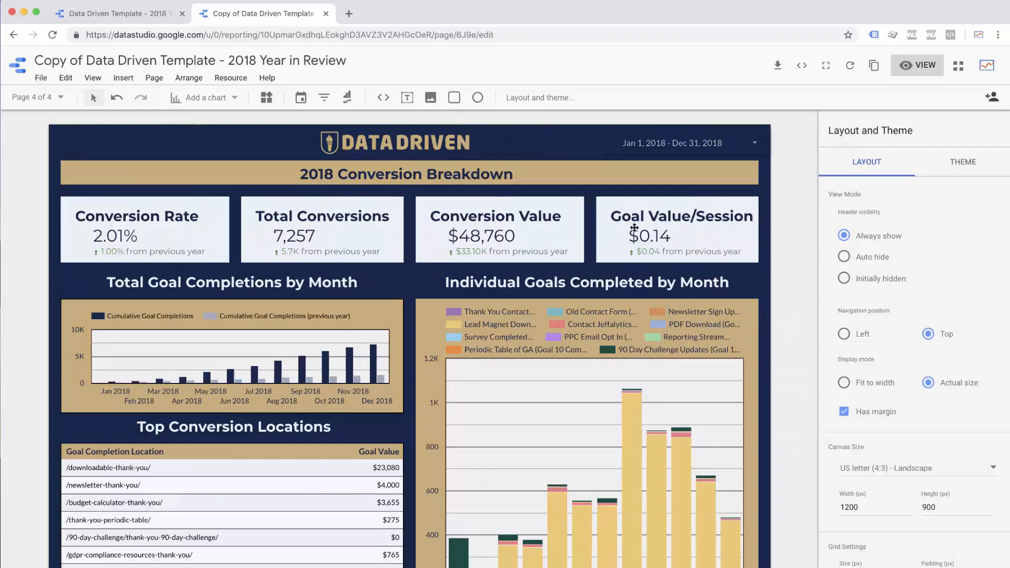